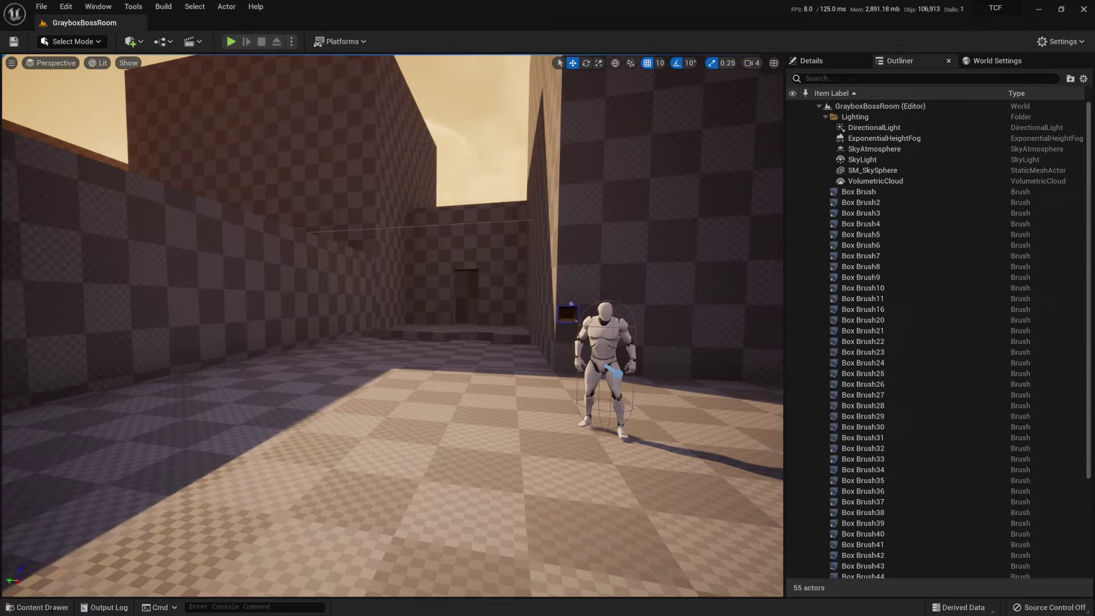
- Browse the project's Content folder and the GhostSamurai_Bundle subfolders, including GhostSamurai, and return to the Content folder
{"action": "left_click", "coordinate": [40, 607]}
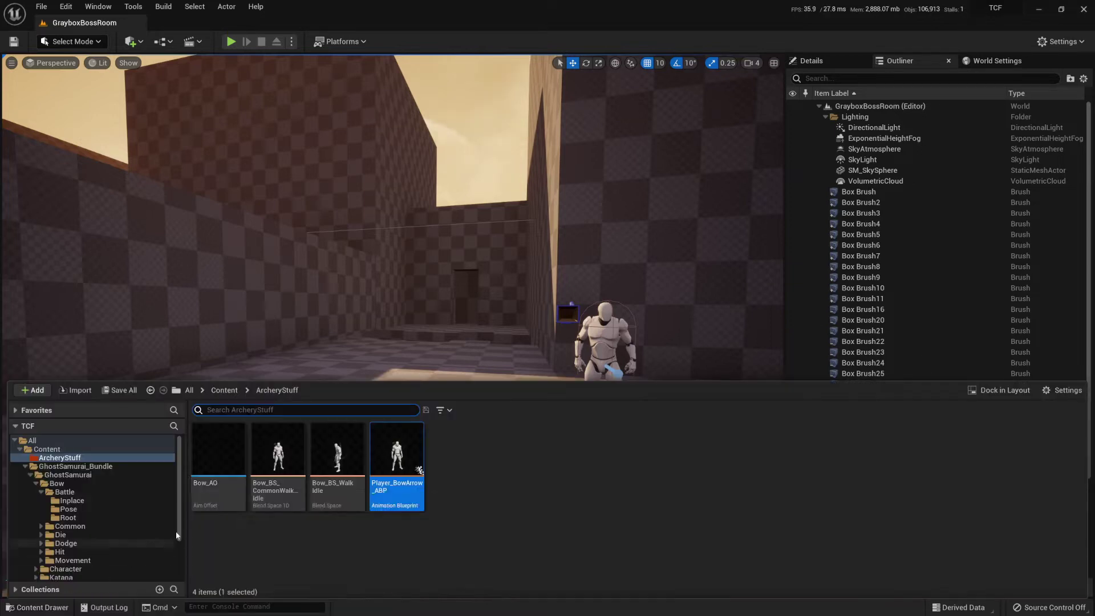
{"action": "left_click", "coordinate": [71, 448]}
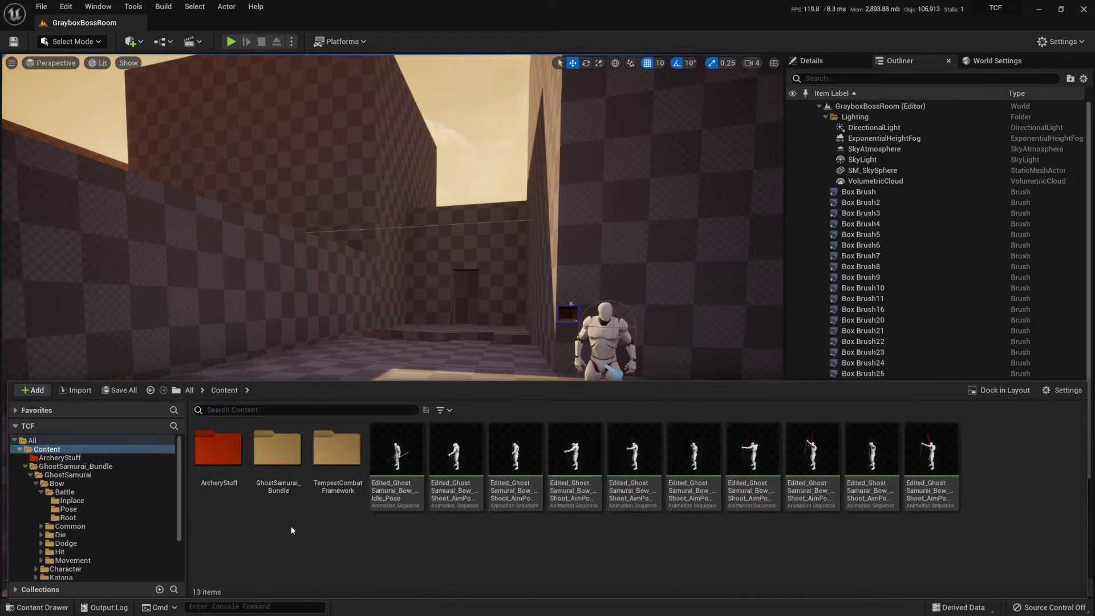
{"action": "double_click", "coordinate": [277, 450]}
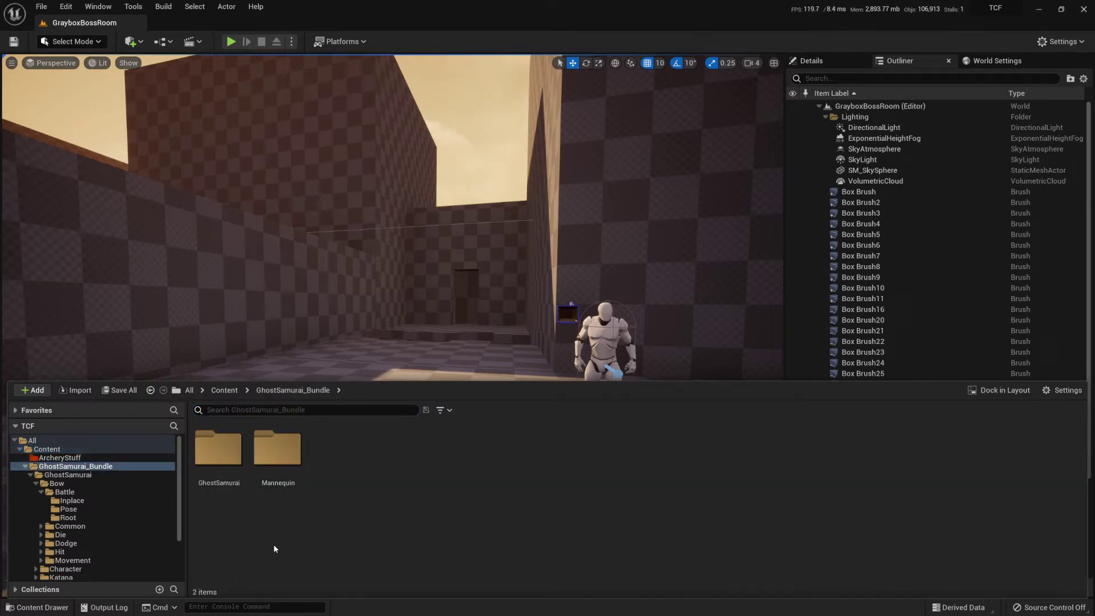
{"action": "double_click", "coordinate": [218, 450]}
{"action": "left_click", "coordinate": [219, 451]}
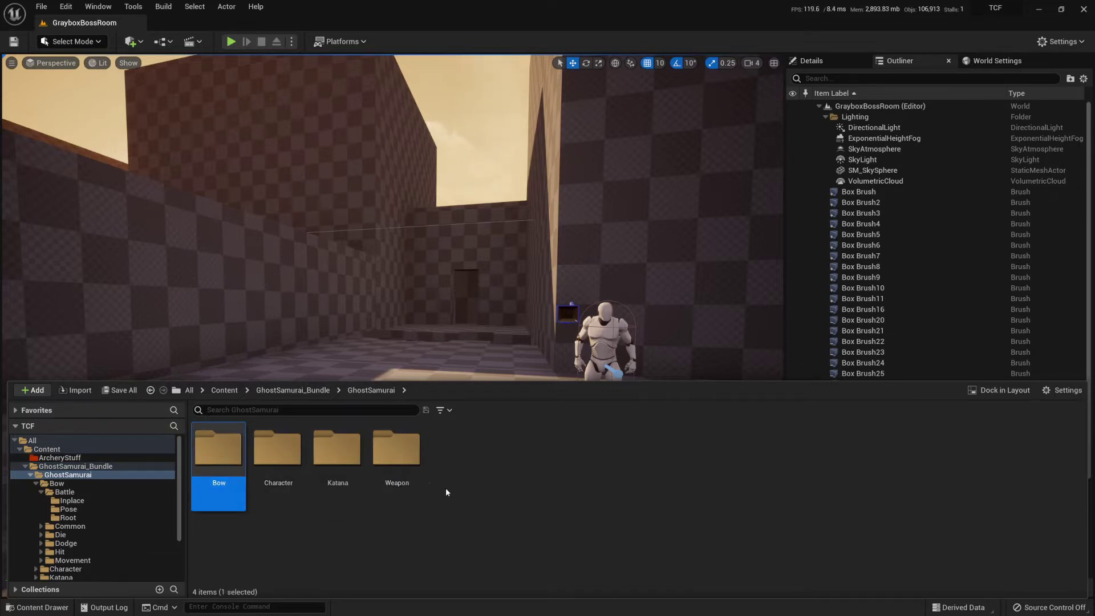
{"action": "left_click", "coordinate": [321, 392]}
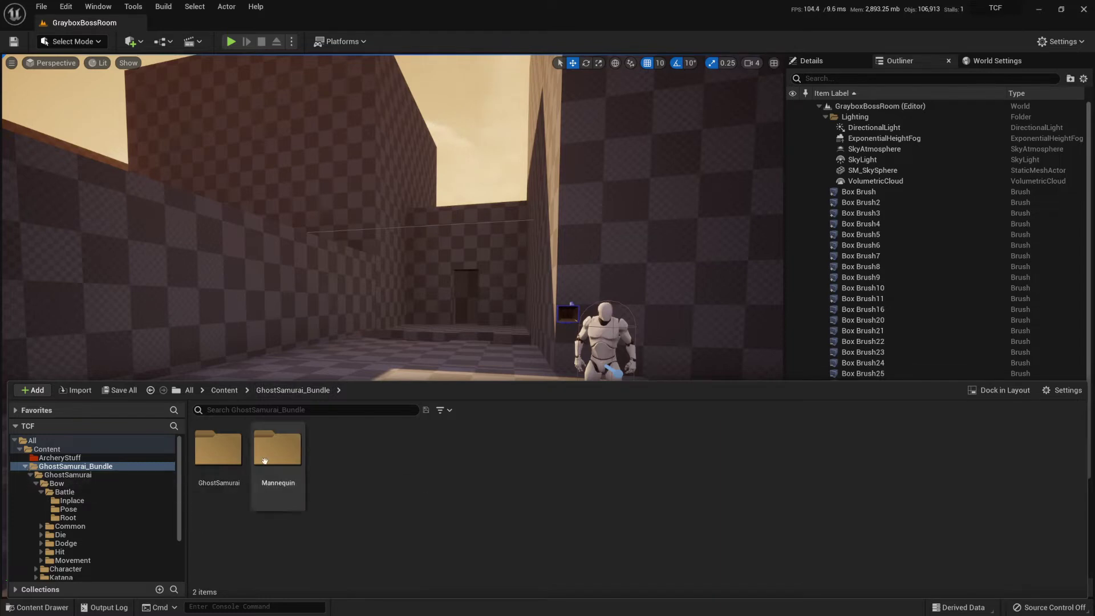
{"action": "left_click", "coordinate": [226, 391]}
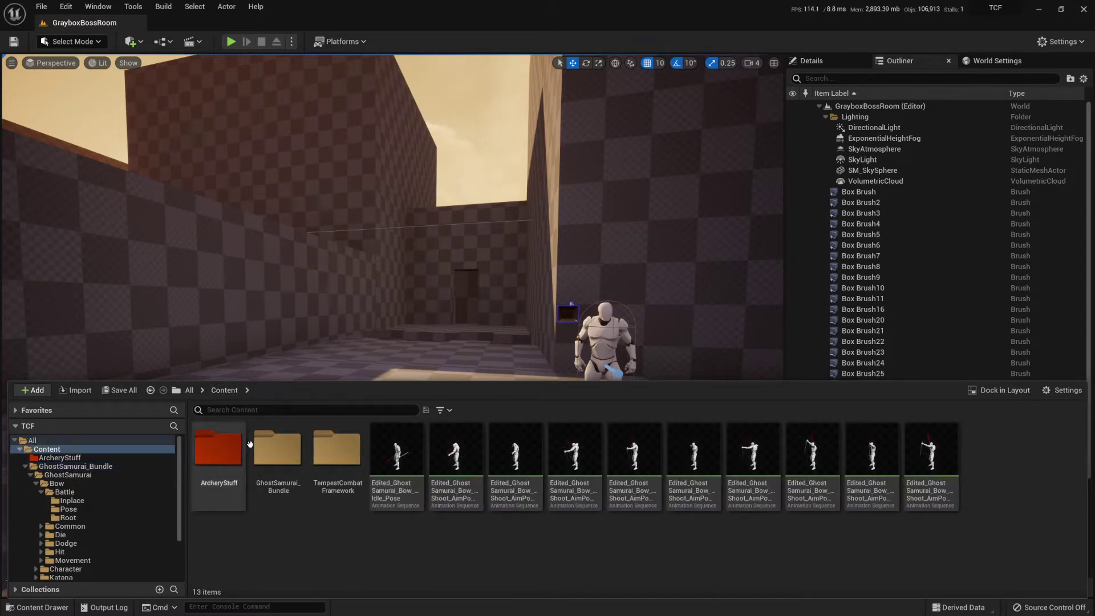
- Open the Player_BowArrow_ABP animation blueprint from the ArcheryStuff folder
{"action": "left_click", "coordinate": [237, 473]}
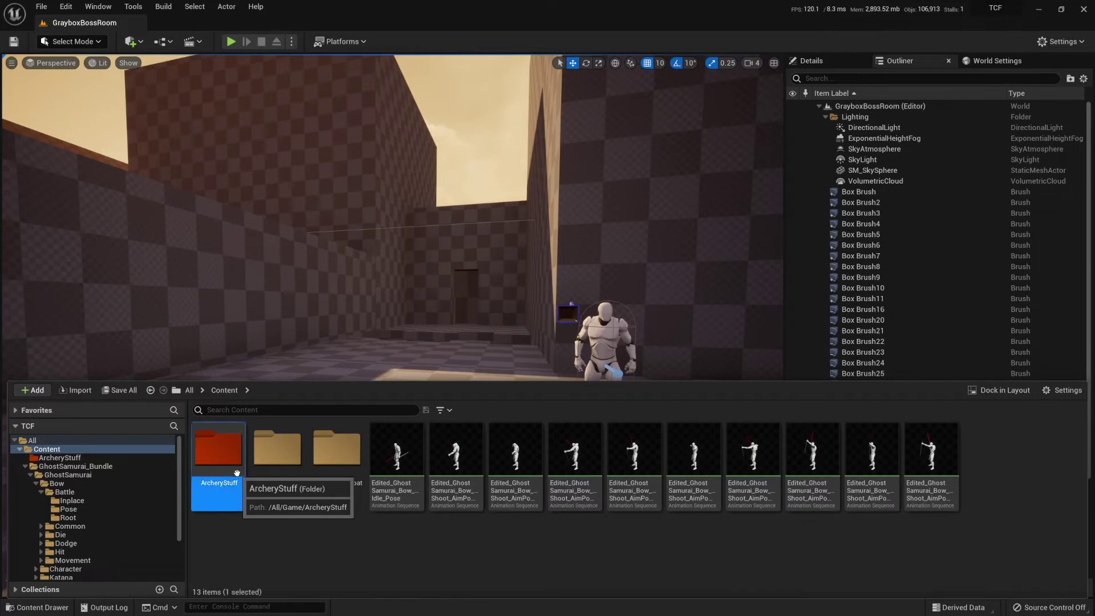
{"action": "double_click", "coordinate": [237, 473]}
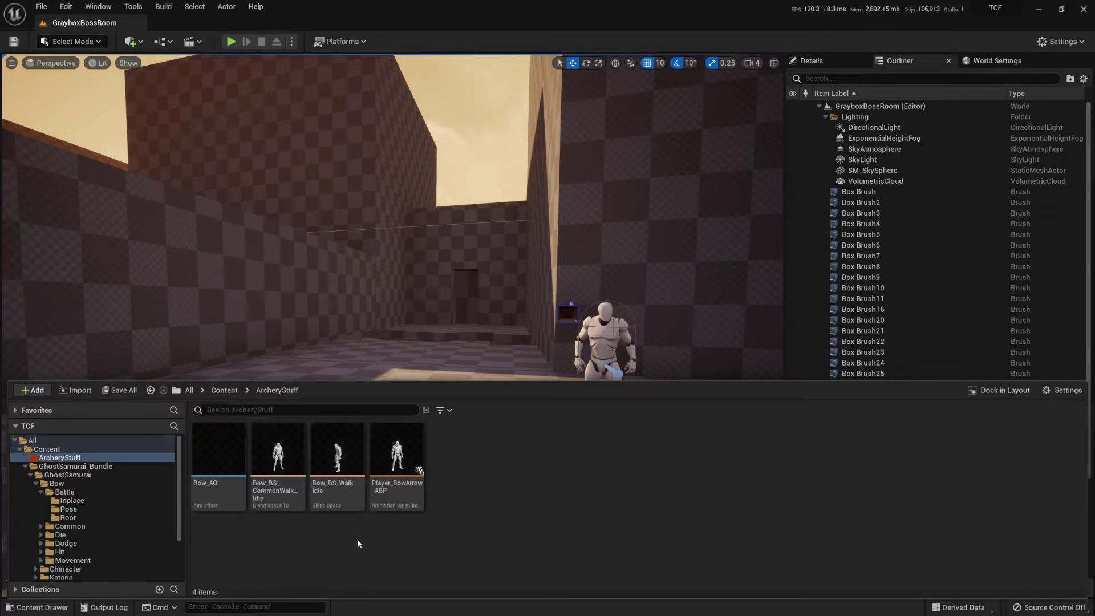
{"action": "left_click", "coordinate": [411, 506]}
{"action": "double_click", "coordinate": [411, 505]}
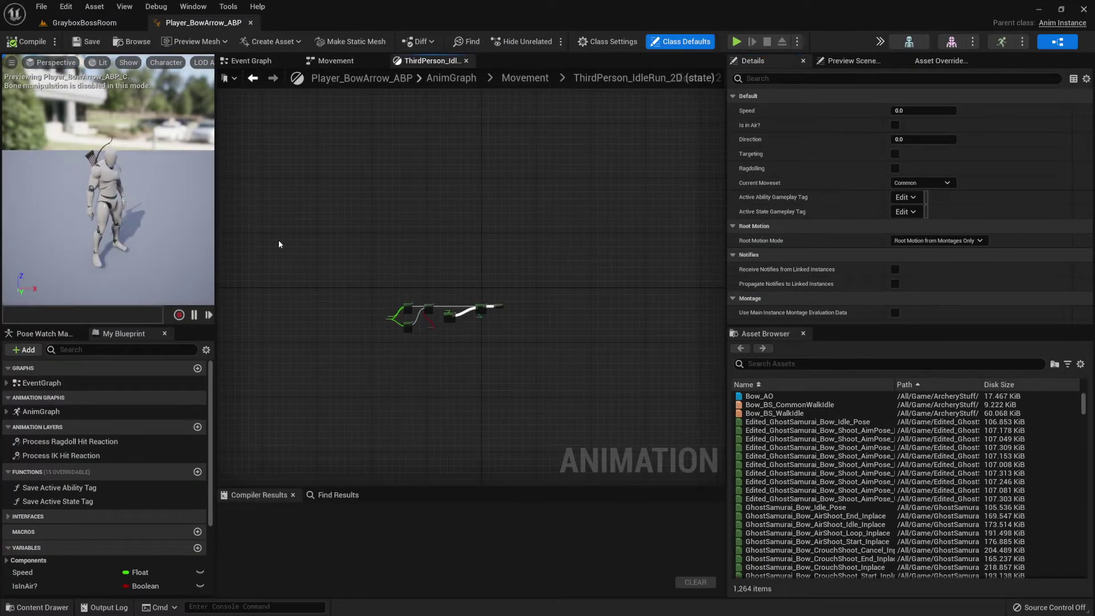
- Examine the ThirdPerson_IdleRun_2D state graph from the Direction and Speed variables through the blend nodes to the output pose
{"action": "scroll", "coordinate": [323, 326], "scroll_direction": "up", "scroll_amount": 5}
{"action": "scroll", "coordinate": [505, 330], "scroll_direction": "up", "scroll_amount": 5}
{"action": "right_click_drag", "start_coordinate": [505, 330], "coordinate": [347, 381]}
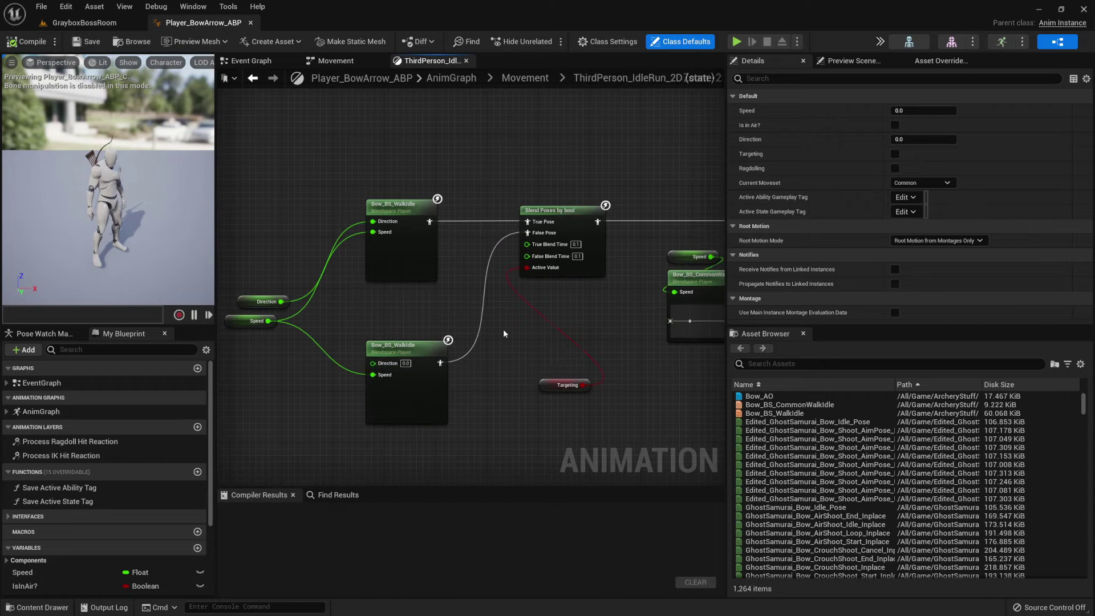
{"action": "scroll", "coordinate": [518, 267], "scroll_direction": "down", "scroll_amount": 2}
{"action": "right_click_drag", "start_coordinate": [509, 267], "coordinate": [381, 283]}
{"action": "right_click_drag", "start_coordinate": [658, 200], "coordinate": [580, 186]}
{"action": "scroll", "coordinate": [580, 178], "scroll_direction": "down", "scroll_amount": 1}
{"action": "right_click_drag", "start_coordinate": [511, 175], "coordinate": [531, 191]}
- Move the variable, walk/idle blend space and Blend Poses by bool nodes together closer to the Blend Poses (E_MoveSet) node
{"action": "left_click_drag", "start_coordinate": [518, 184], "coordinate": [243, 360]}
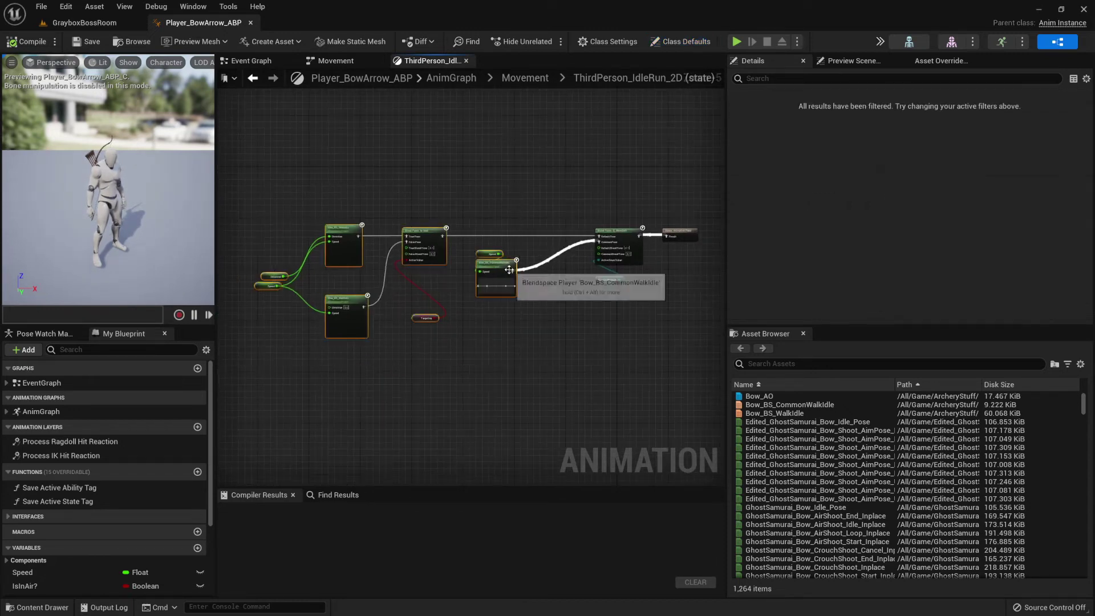
{"action": "left_click_drag", "start_coordinate": [505, 266], "coordinate": [558, 266]}
{"action": "scroll", "coordinate": [595, 285], "scroll_direction": "up", "scroll_amount": 2}
{"action": "left_click", "coordinate": [588, 318]}
{"action": "right_click_drag", "start_coordinate": [579, 343], "coordinate": [608, 365]}
{"action": "left_click_drag", "start_coordinate": [530, 380], "coordinate": [597, 236]}
{"action": "right_click_drag", "start_coordinate": [528, 407], "coordinate": [619, 410]}
{"action": "left_click_drag", "start_coordinate": [399, 160], "coordinate": [295, 293]}
{"action": "left_click", "coordinate": [312, 296]}
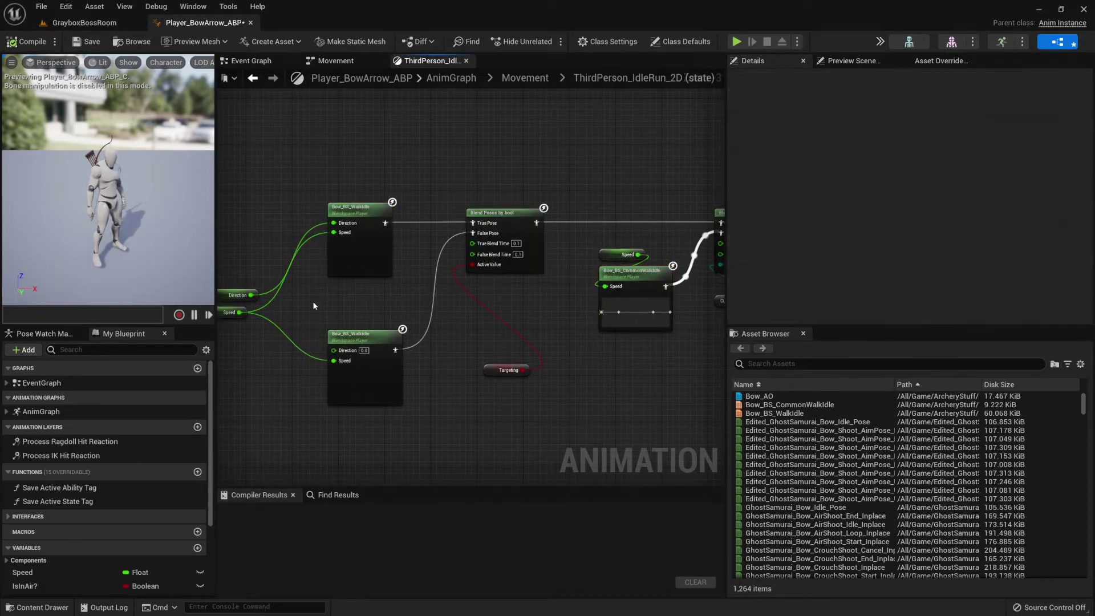
- Open the Bow_BS_WalkIdle blend space, select the bottom-centre idle sample, and toggle the sample name labels on and off
{"action": "left_click", "coordinate": [131, 41]}
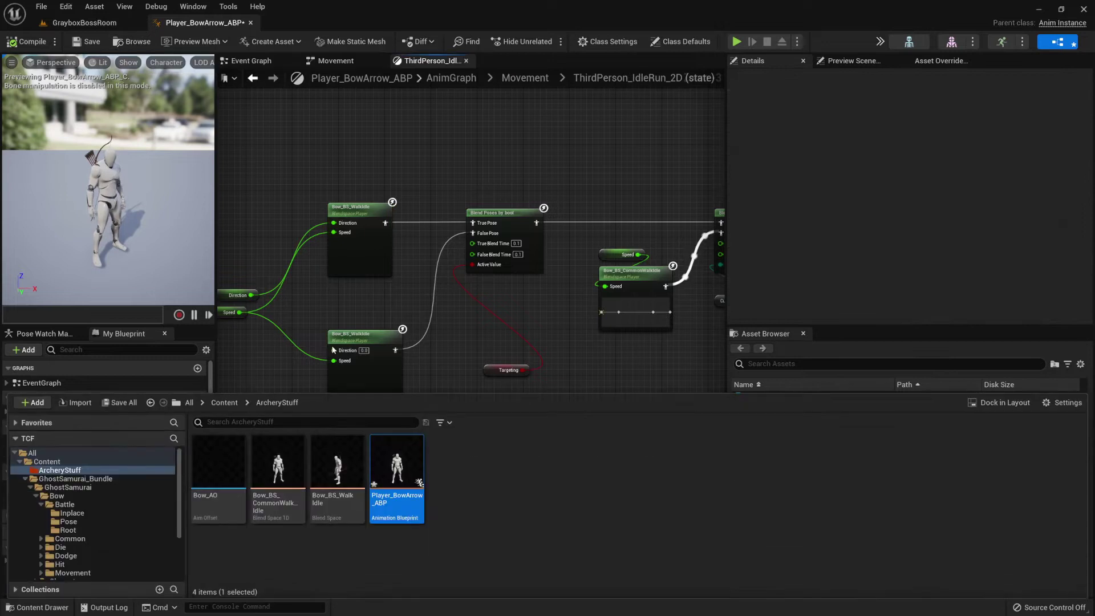
{"action": "double_click", "coordinate": [354, 513]}
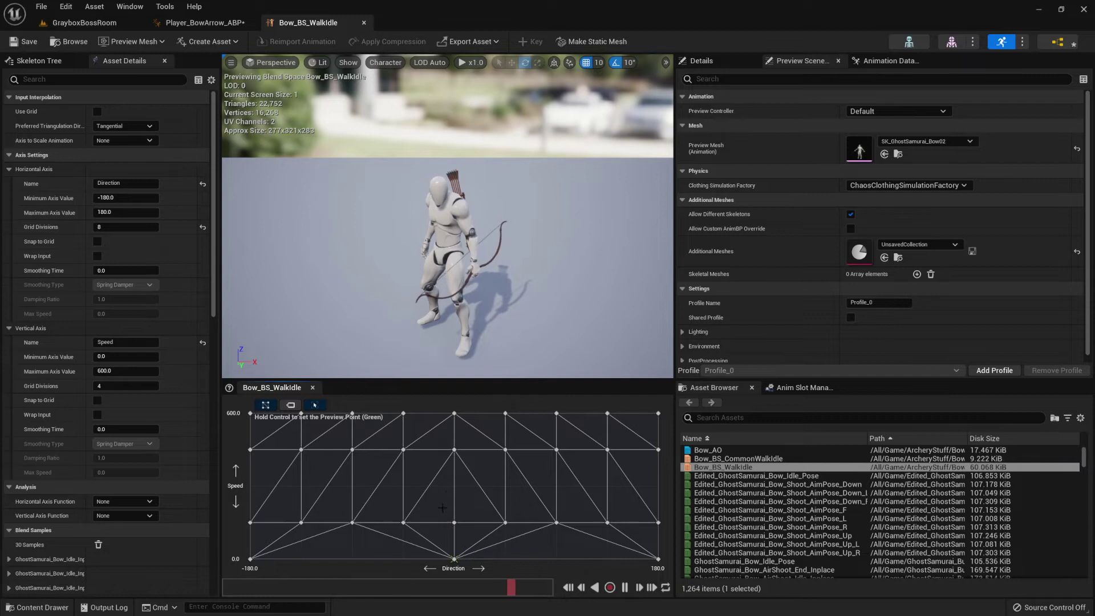
{"action": "mouse_move", "coordinate": [454, 562]}
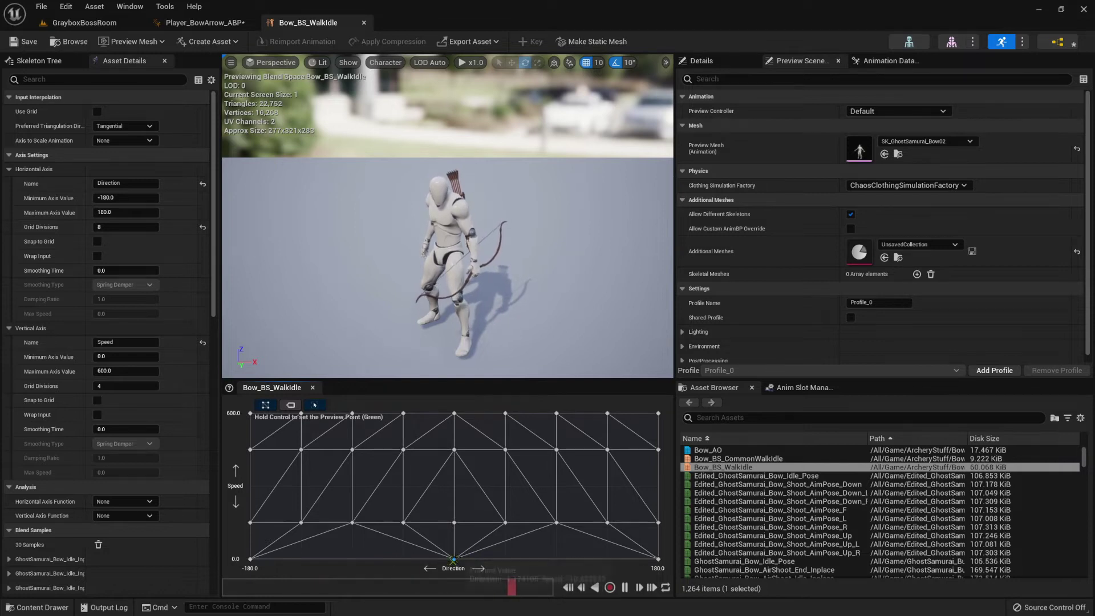
{"action": "left_click", "coordinate": [453, 560]}
{"action": "left_click", "coordinate": [290, 405]}
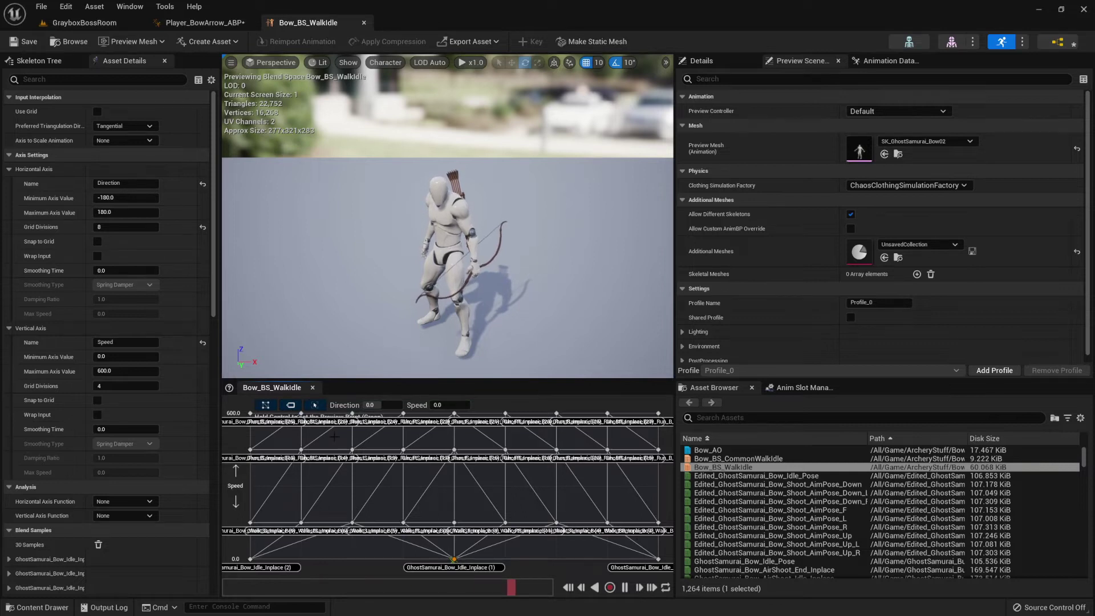
{"action": "left_click", "coordinate": [290, 405]}
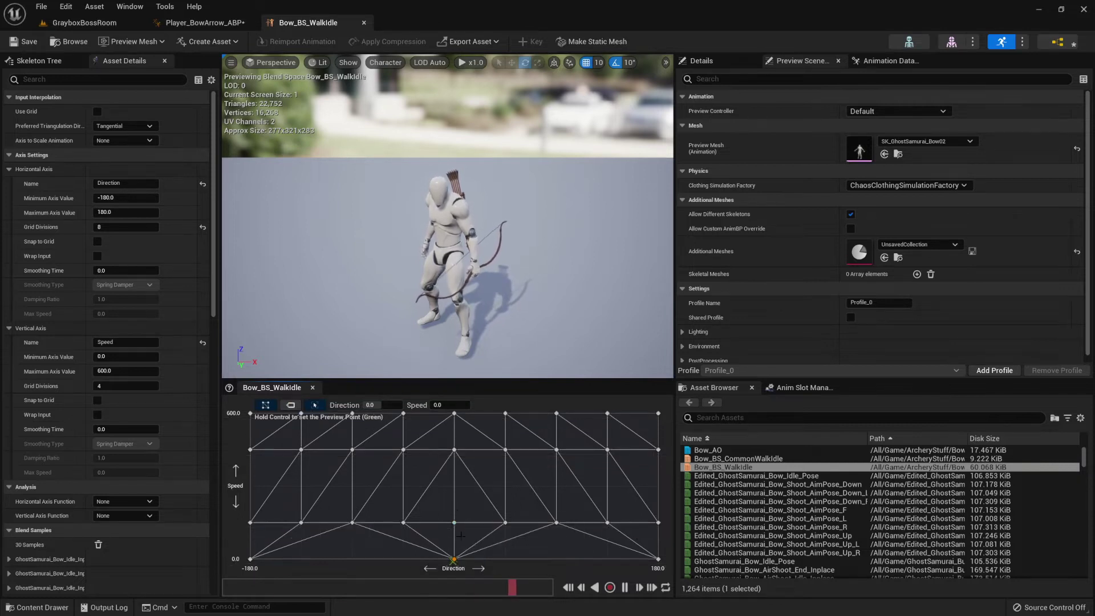
- Inspect the walk samples in different directions and review the axis, Blend Samples and Sample Smoothing settings of Bow_BS_WalkIdle
{"action": "mouse_move", "coordinate": [454, 523]}
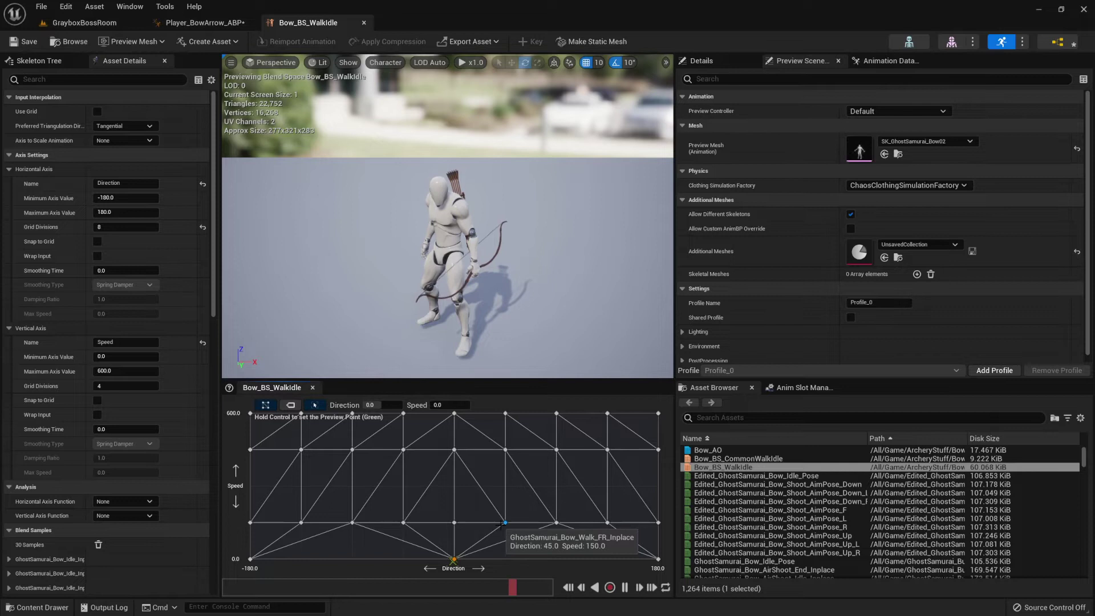
{"action": "mouse_move", "coordinate": [551, 522]}
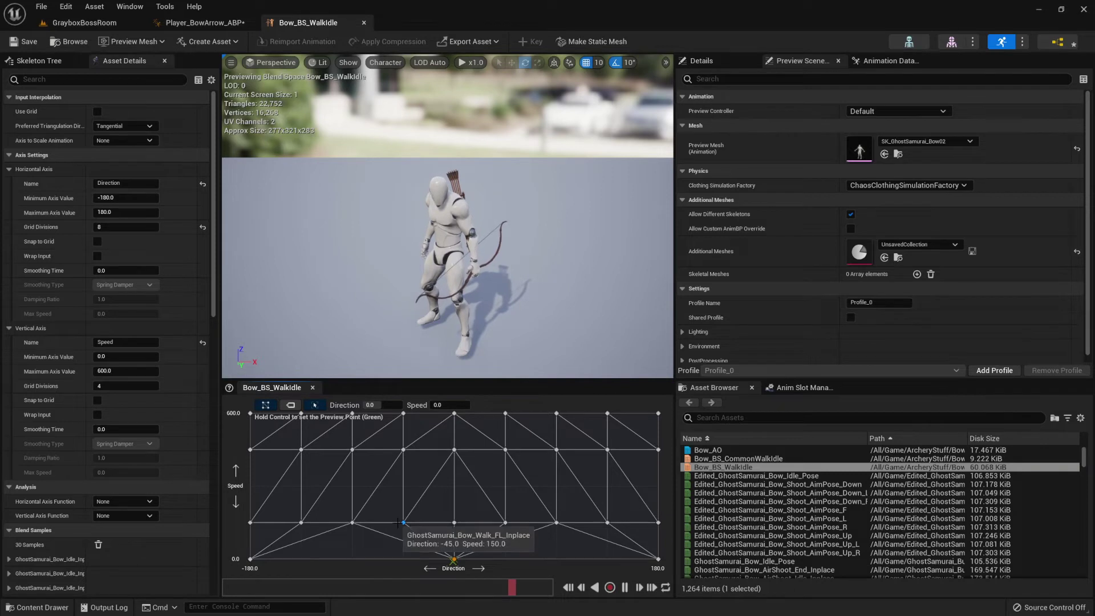
{"action": "mouse_move", "coordinate": [301, 523]}
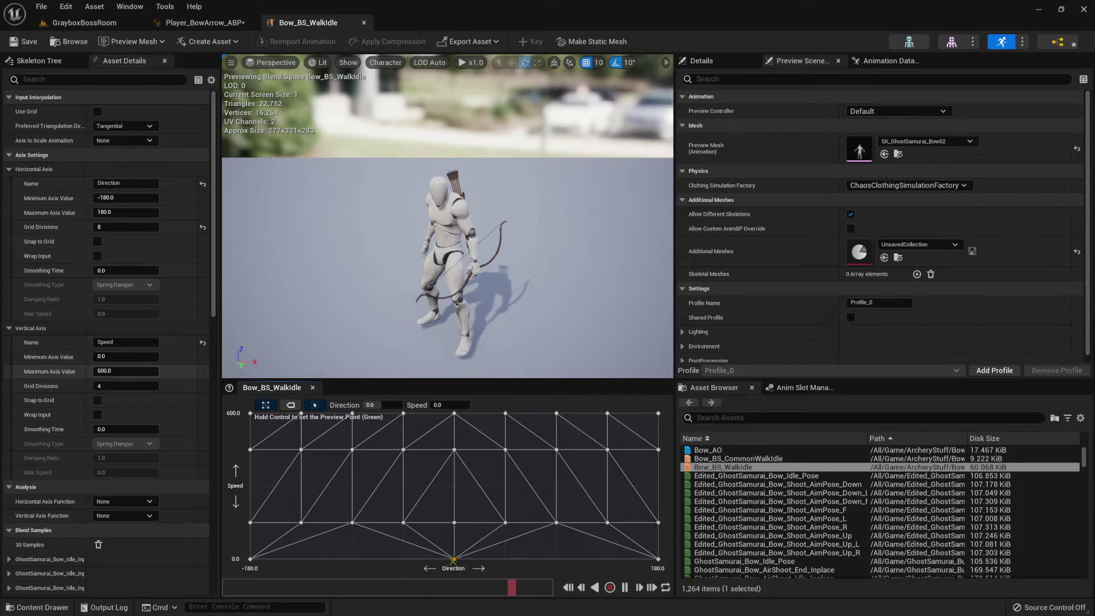
{"action": "scroll", "coordinate": [135, 397], "scroll_direction": "down", "scroll_amount": 1}
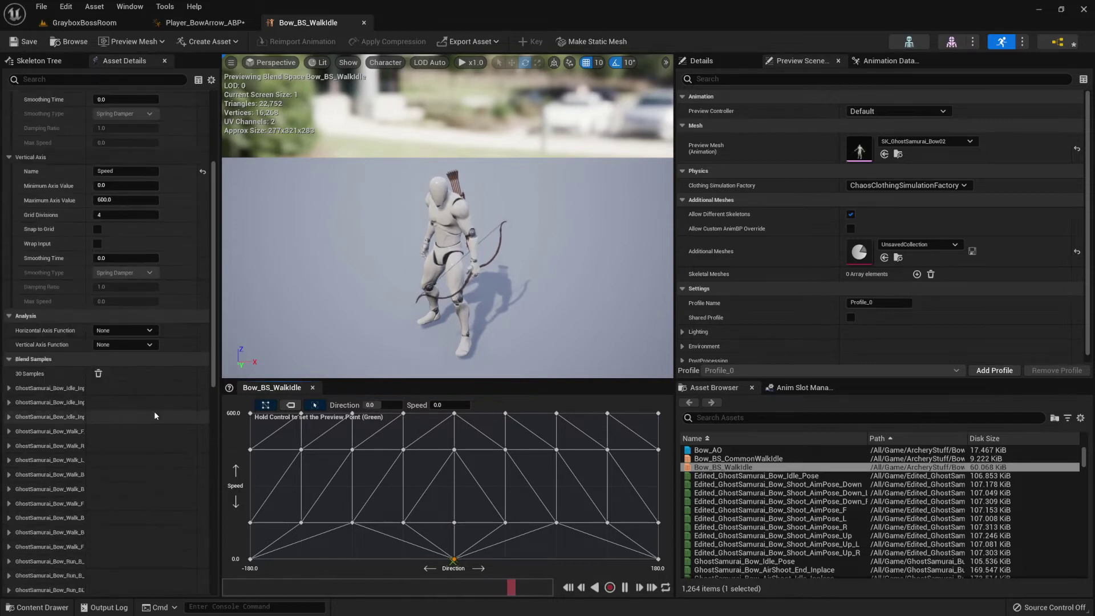
{"action": "scroll", "coordinate": [154, 413], "scroll_direction": "down", "scroll_amount": 15}
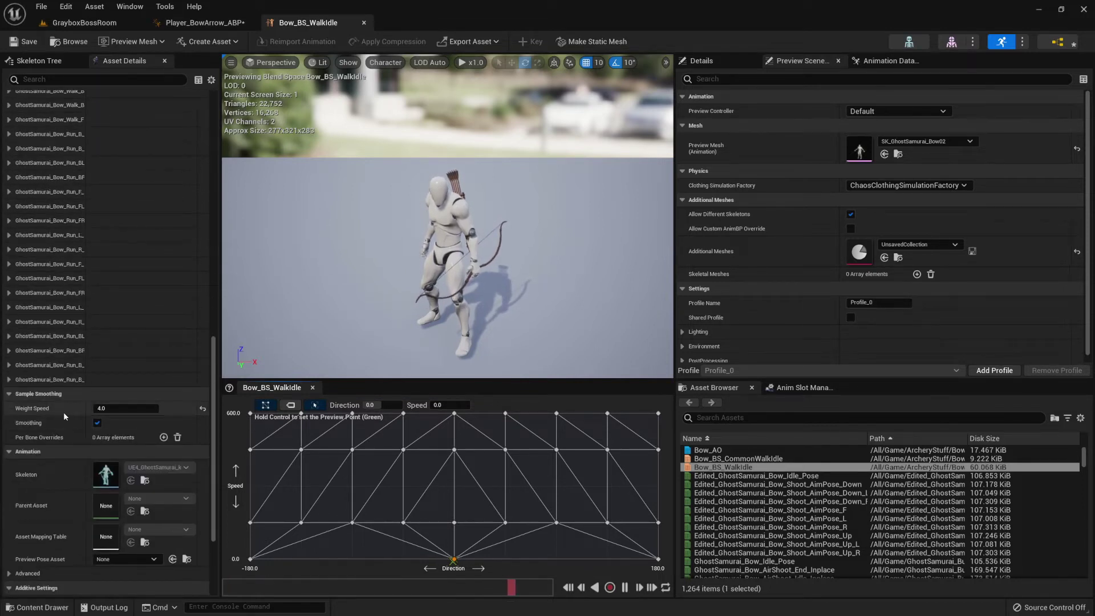
- Open the Bow_BS_CommonWalkIdle blend space from the ArcheryStuff folder and view its Speed axis settings
{"action": "left_click", "coordinate": [69, 41]}
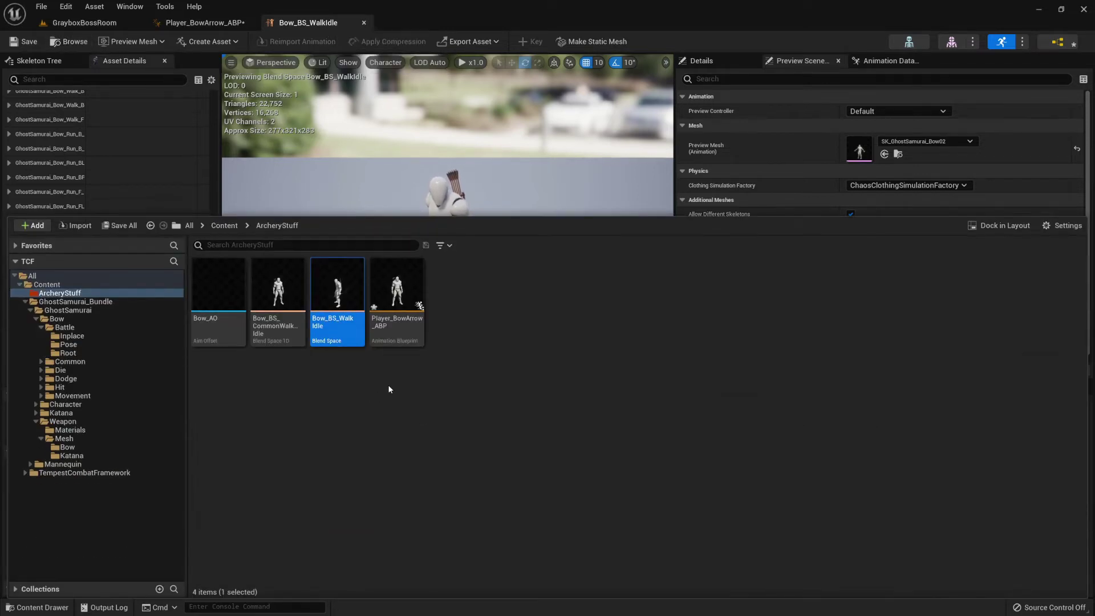
{"action": "double_click", "coordinate": [277, 331]}
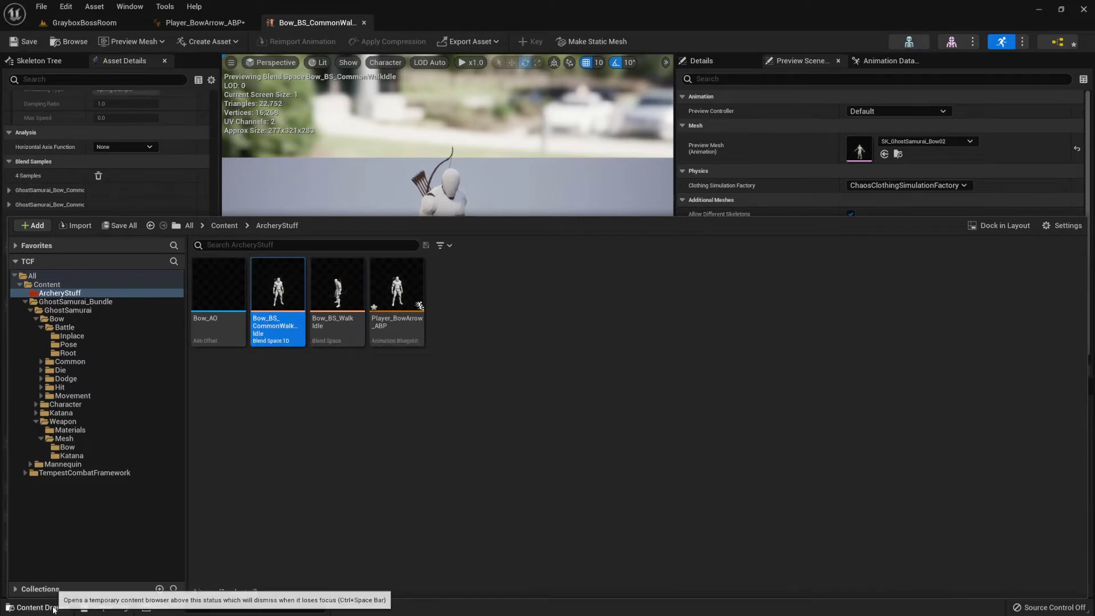
{"action": "left_click", "coordinate": [40, 607]}
{"action": "scroll", "coordinate": [80, 353], "scroll_direction": "up", "scroll_amount": 5}
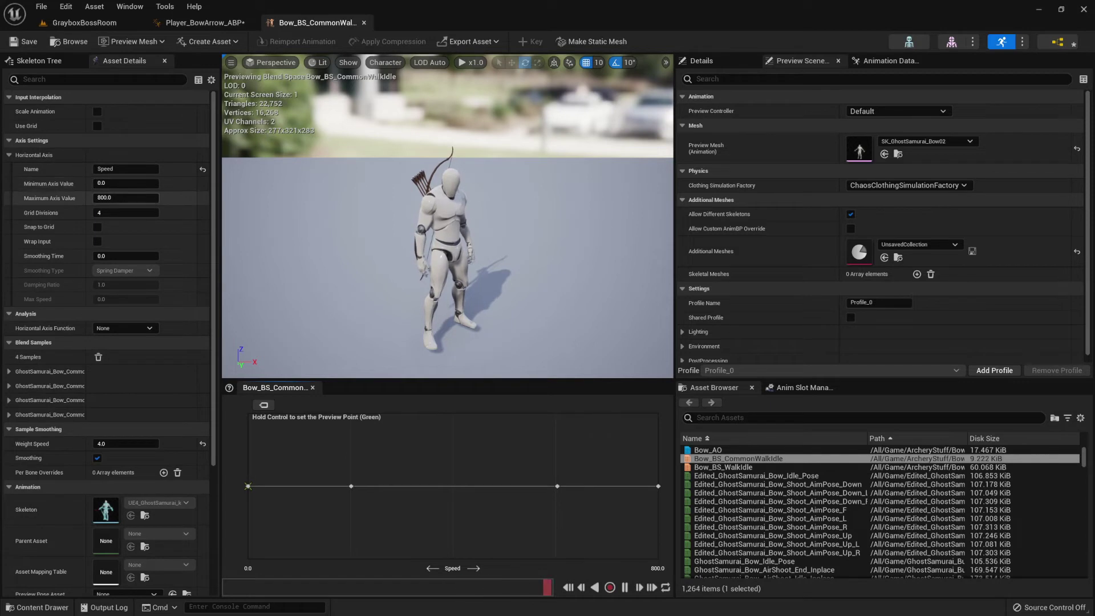
- Preview the blend between the first two speed samples, inspect the faster samples, and close the Bow_BS_CommonWalkIdle blend space
{"action": "left_click", "coordinate": [249, 486]}
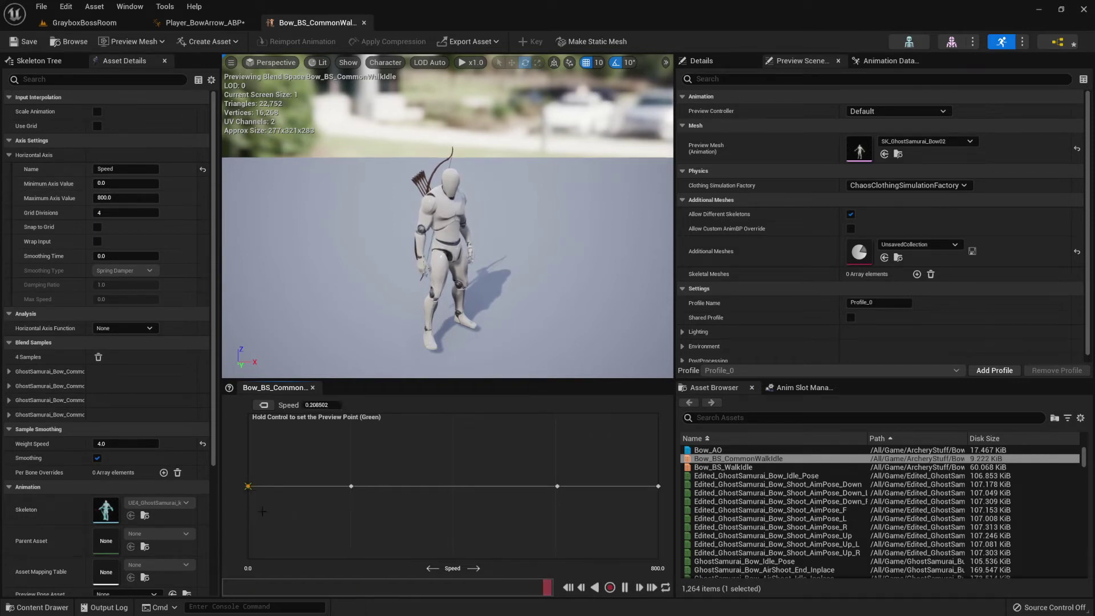
{"action": "mouse_move", "coordinate": [249, 484]}
{"action": "left_mouse_down", "text": "ctrl"}
{"action": "mouse_move", "coordinate": [289, 453]}
{"action": "mouse_move", "coordinate": [245, 486]}
{"action": "left_mouse_up", "text": "ctrl"}
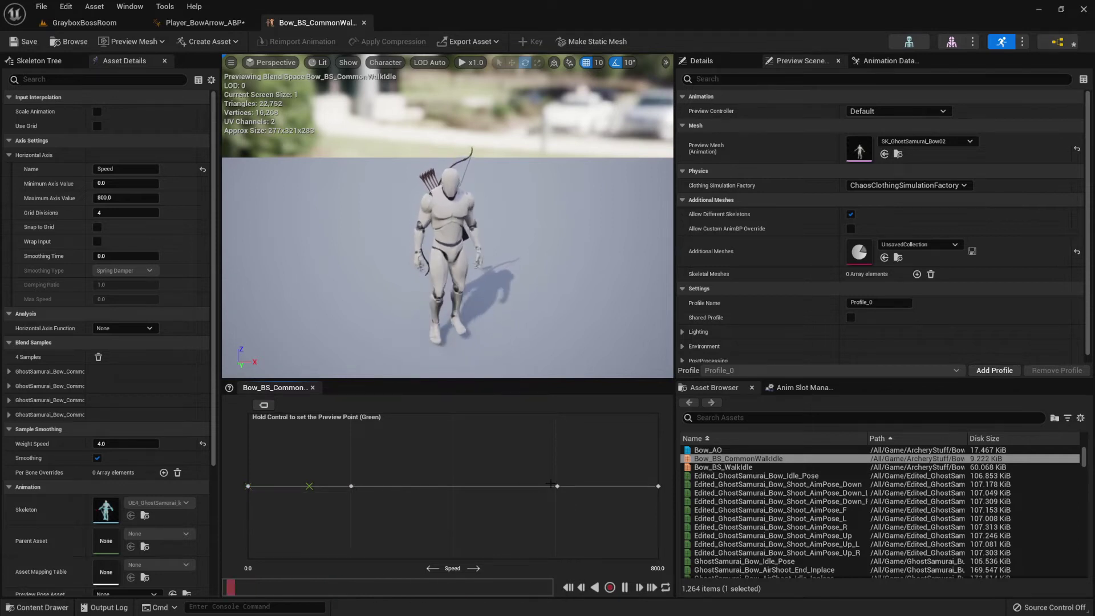
{"action": "mouse_move", "coordinate": [557, 486]}
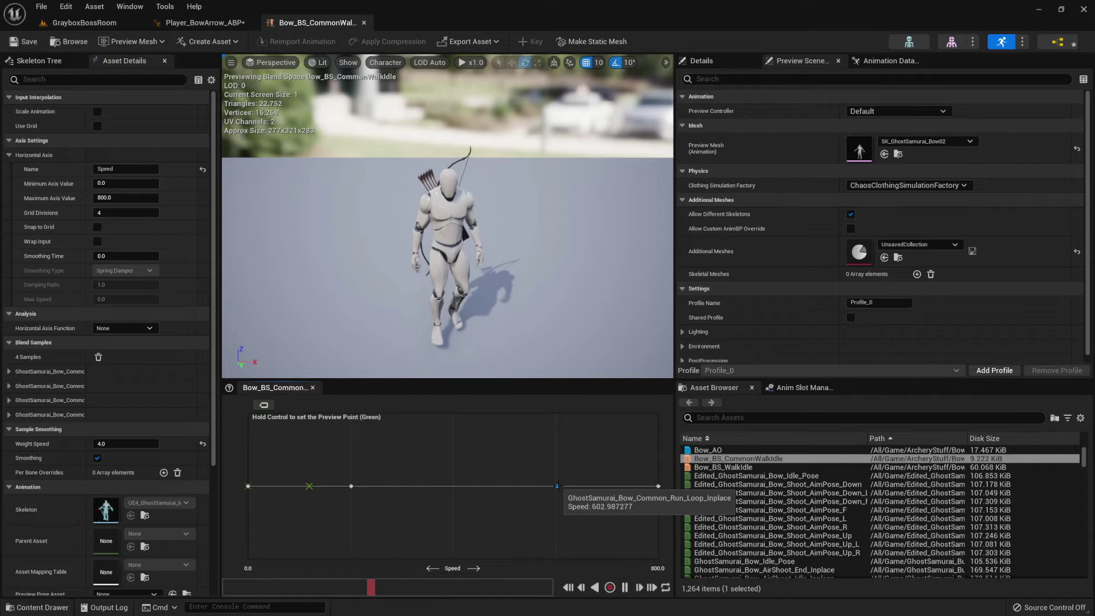
{"action": "mouse_move", "coordinate": [659, 487]}
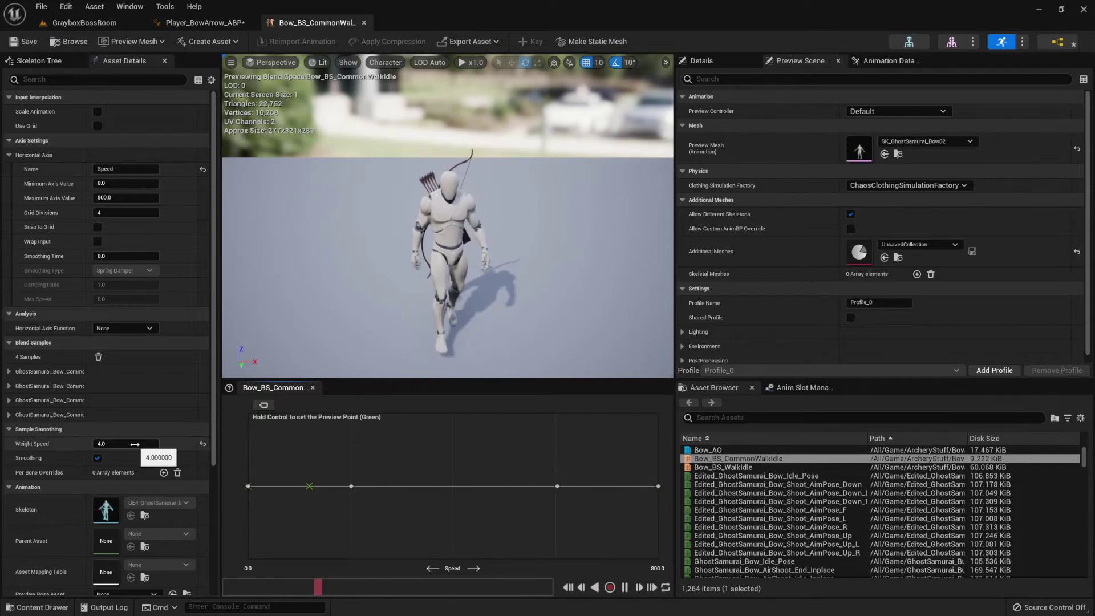
{"action": "left_click", "coordinate": [363, 22]}
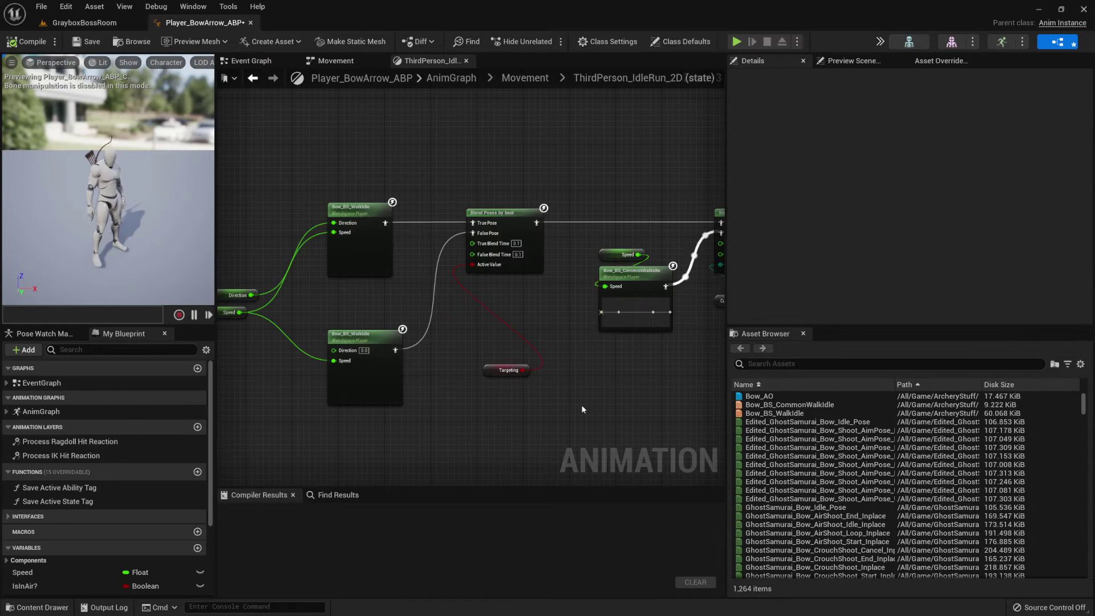
- Examine the Blend Poses (E_MoveSet) node's default and common pose inputs and the blend space nodes feeding them
{"action": "right_click_drag", "start_coordinate": [565, 177], "coordinate": [330, 171]}
{"action": "scroll", "coordinate": [456, 199], "scroll_direction": "up", "scroll_amount": 3}
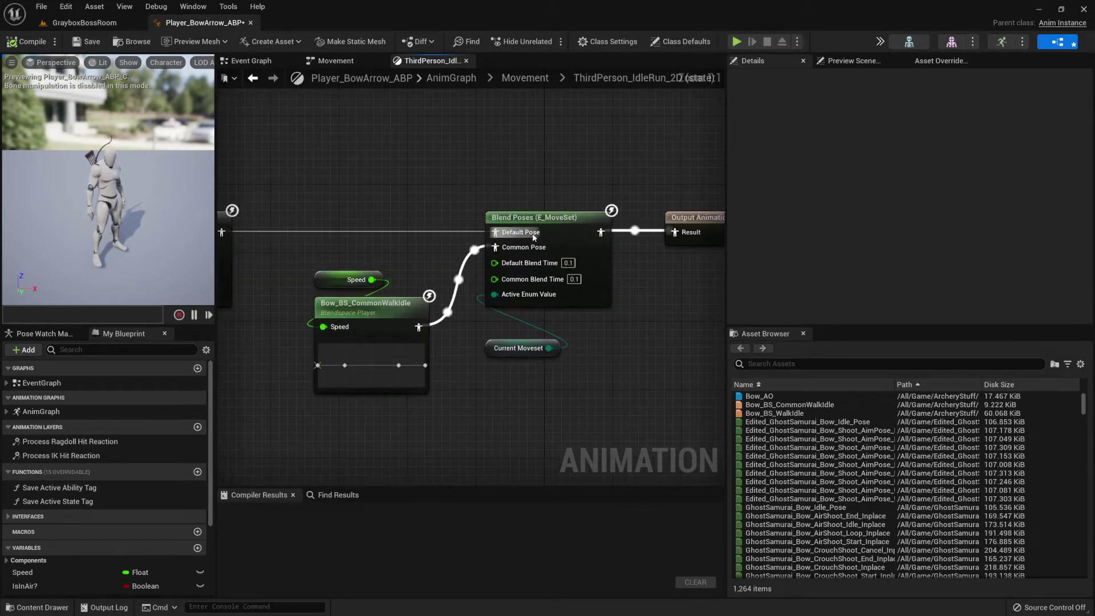
{"action": "left_click_drag", "start_coordinate": [445, 242], "coordinate": [299, 409]}
{"action": "left_click", "coordinate": [298, 413]}
{"action": "right_click_drag", "start_coordinate": [298, 416], "coordinate": [320, 409]}
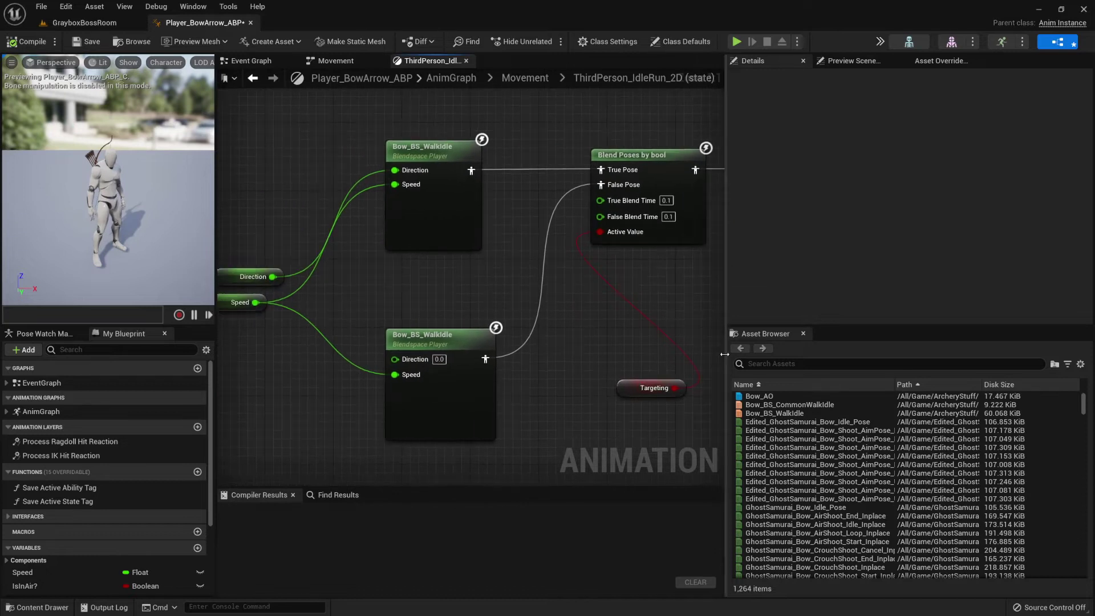
{"action": "scroll", "coordinate": [603, 357], "scroll_direction": "down", "scroll_amount": 3}
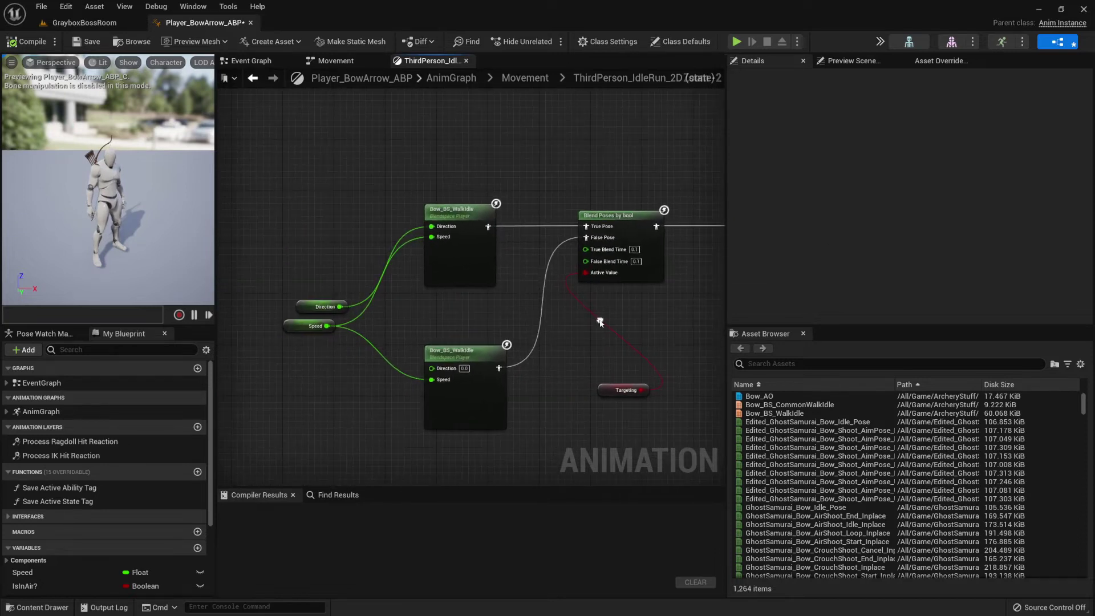
- Move the Targeting variable node directly above the Blend Poses by bool node
{"action": "left_click_drag", "start_coordinate": [614, 383], "coordinate": [594, 197]}
{"action": "right_click_drag", "start_coordinate": [611, 309], "coordinate": [564, 309]}
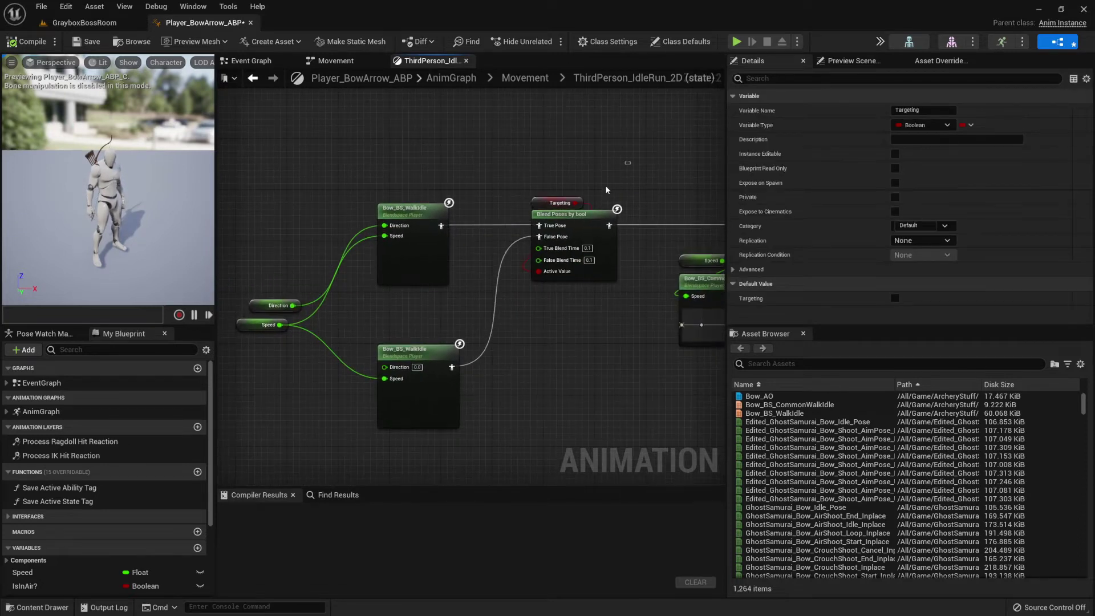
{"action": "left_click_drag", "start_coordinate": [631, 162], "coordinate": [510, 317]}
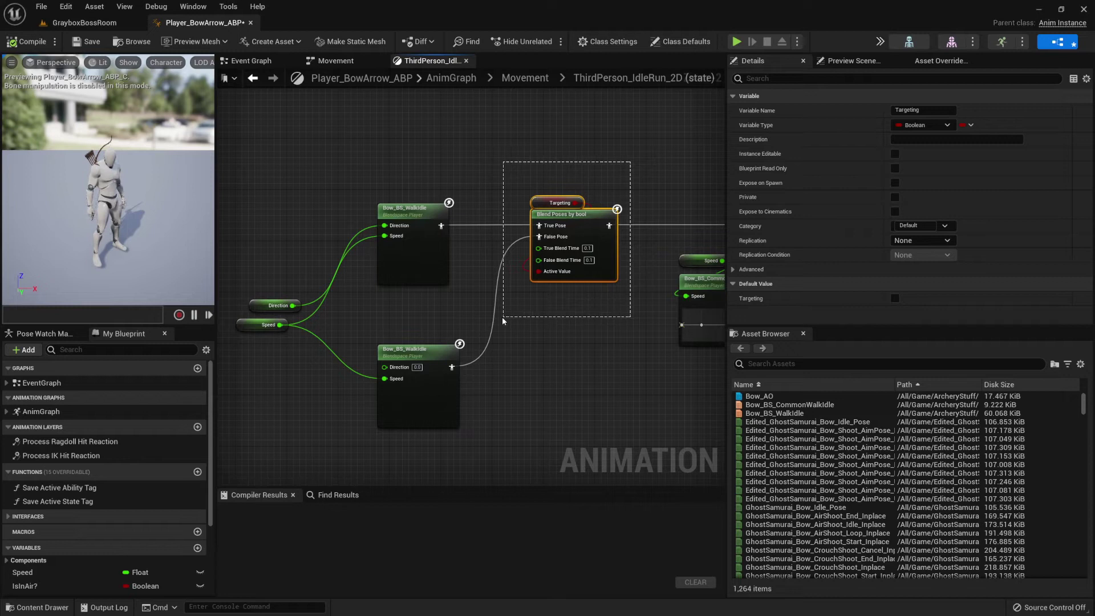
{"action": "left_click", "coordinate": [515, 360]}
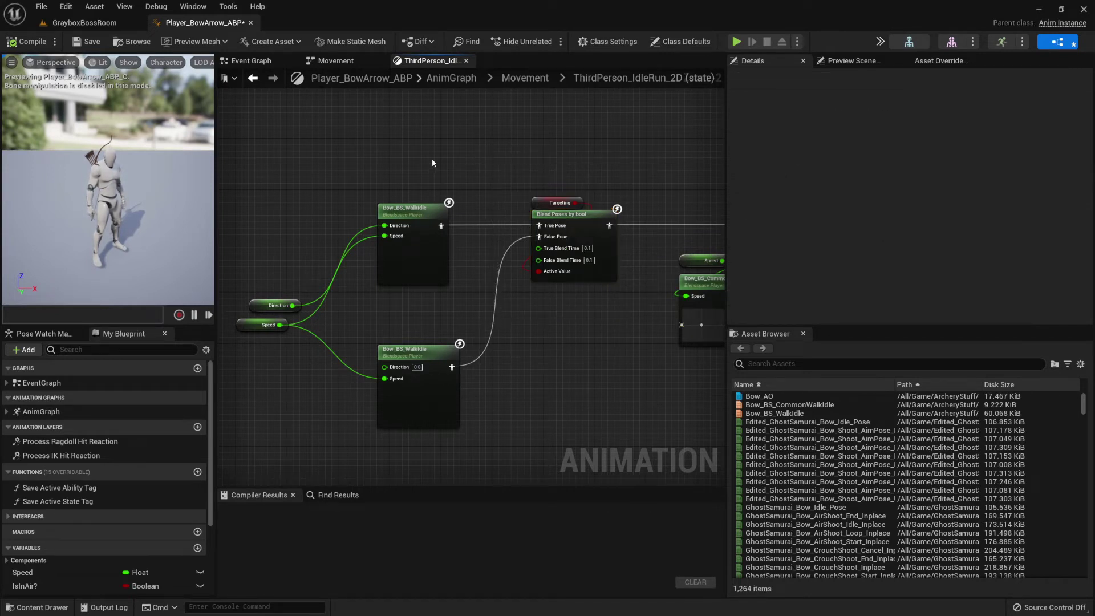
- Move the upper Bow_BS_WalkIdle node down so it sits directly above the second Bow_BS_WalkIdle node
{"action": "left_click_drag", "start_coordinate": [420, 271], "coordinate": [425, 322]}
{"action": "left_click", "coordinate": [498, 323]}
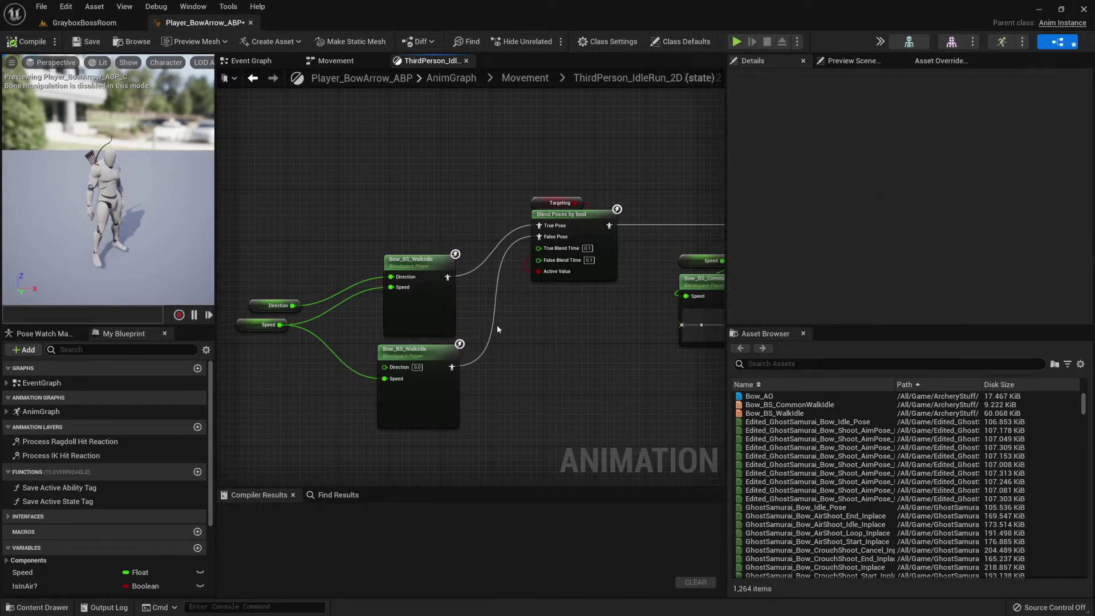
{"action": "scroll", "coordinate": [429, 230], "scroll_direction": "up", "scroll_amount": 2}
{"action": "left_click", "coordinate": [420, 333]}
{"action": "right_click_drag", "start_coordinate": [525, 427], "coordinate": [557, 329]}
{"action": "left_click", "coordinate": [582, 341]}
{"action": "left_click_drag", "start_coordinate": [582, 341], "coordinate": [385, 413]}
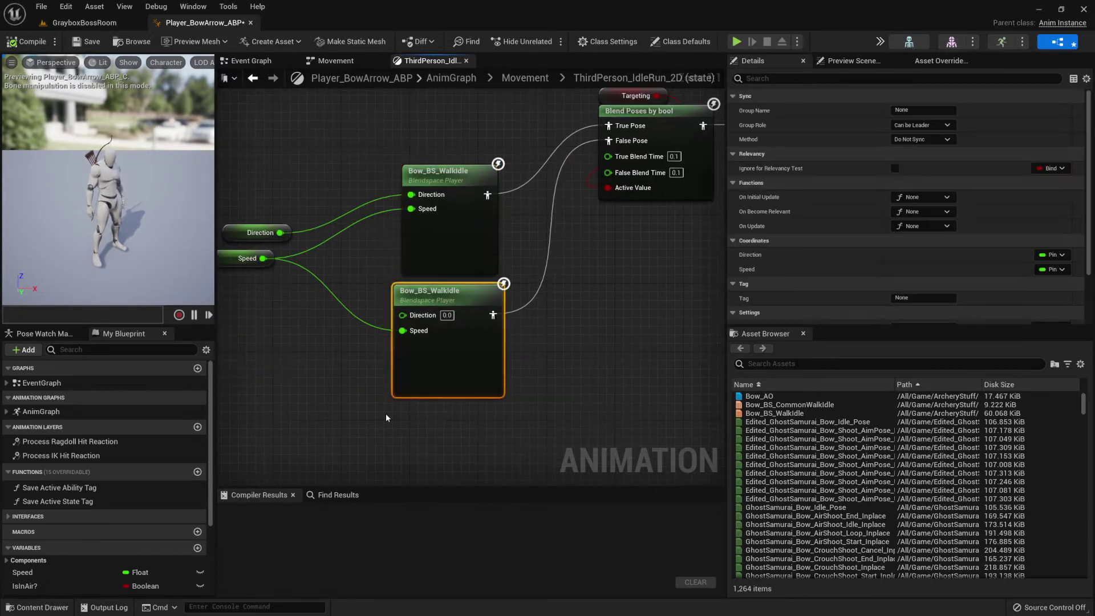
{"action": "left_click", "coordinate": [582, 378]}
{"action": "scroll", "coordinate": [582, 374], "scroll_direction": "down", "scroll_amount": 2}
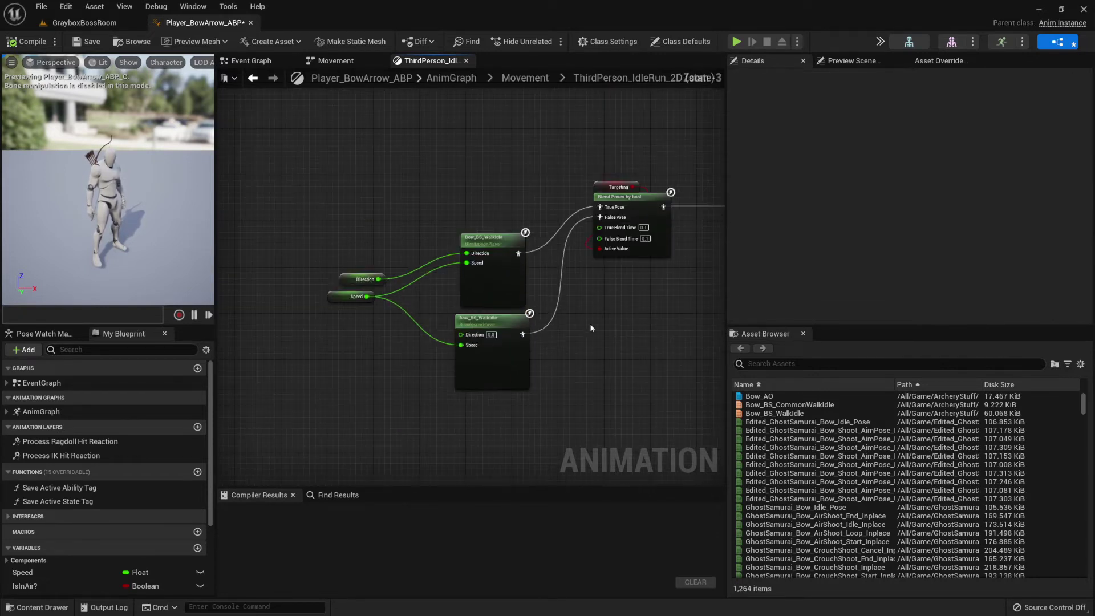
- Save the Player_BowArrow_ABP animation blueprint and close it
{"action": "left_click_drag", "start_coordinate": [590, 325], "coordinate": [439, 343]}
{"action": "right_click_drag", "start_coordinate": [410, 407], "coordinate": [206, 436]}
{"action": "left_click", "coordinate": [70, 46]}
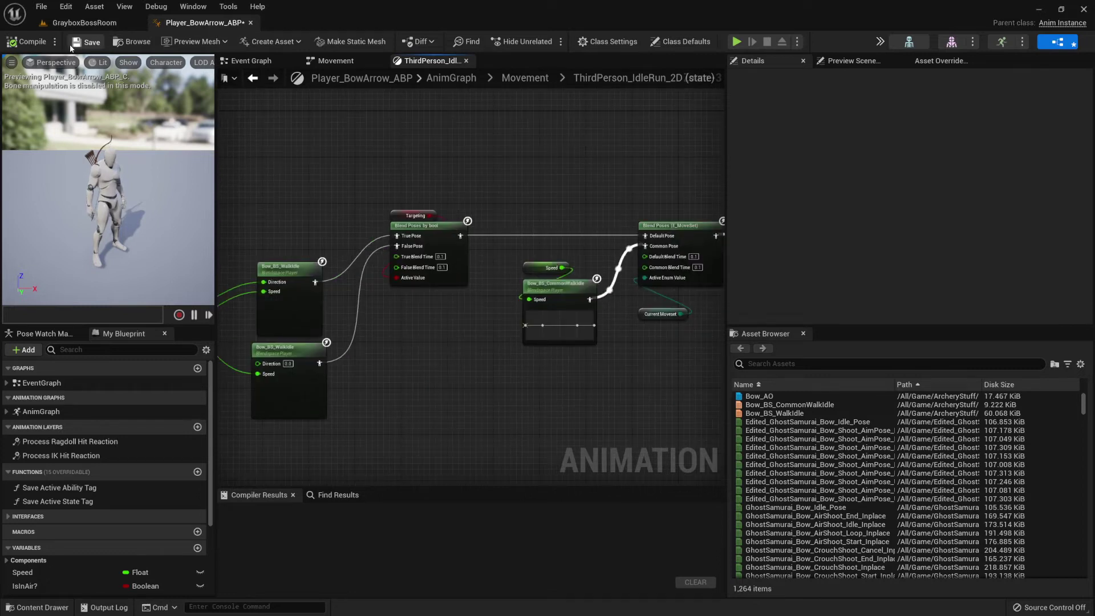
{"action": "left_click", "coordinate": [252, 21]}
- Open the Bow_AO aim offset from the ArcheryStuff folder and review its Yaw and Pitch axis and sample smoothing settings
{"action": "left_click", "coordinate": [37, 607]}
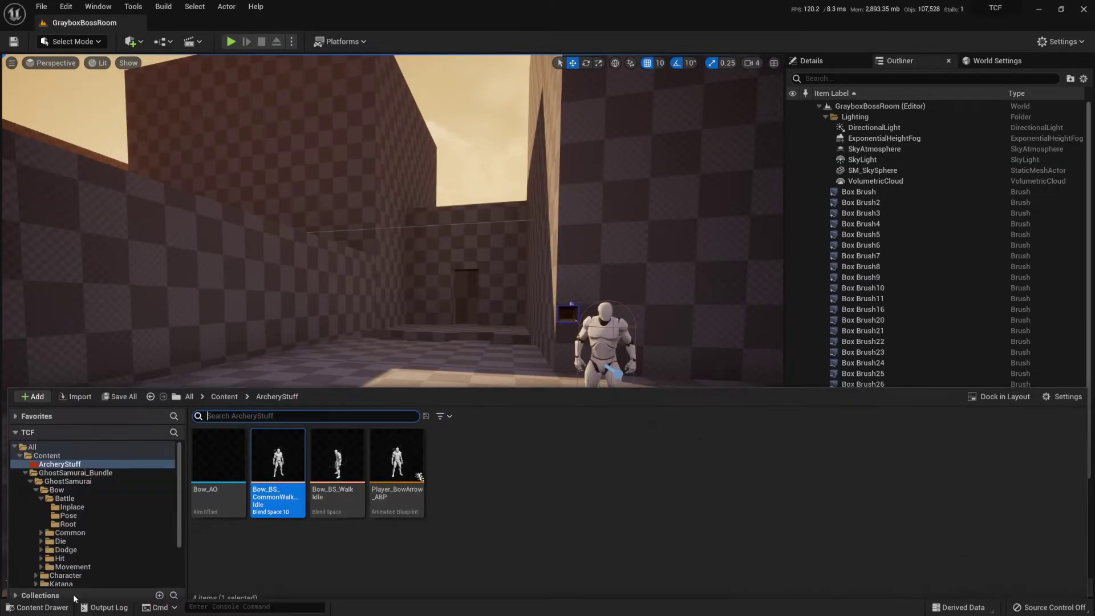
{"action": "left_click", "coordinate": [399, 497]}
{"action": "left_click", "coordinate": [275, 482], "text": "shift"}
{"action": "left_click", "coordinate": [513, 476]}
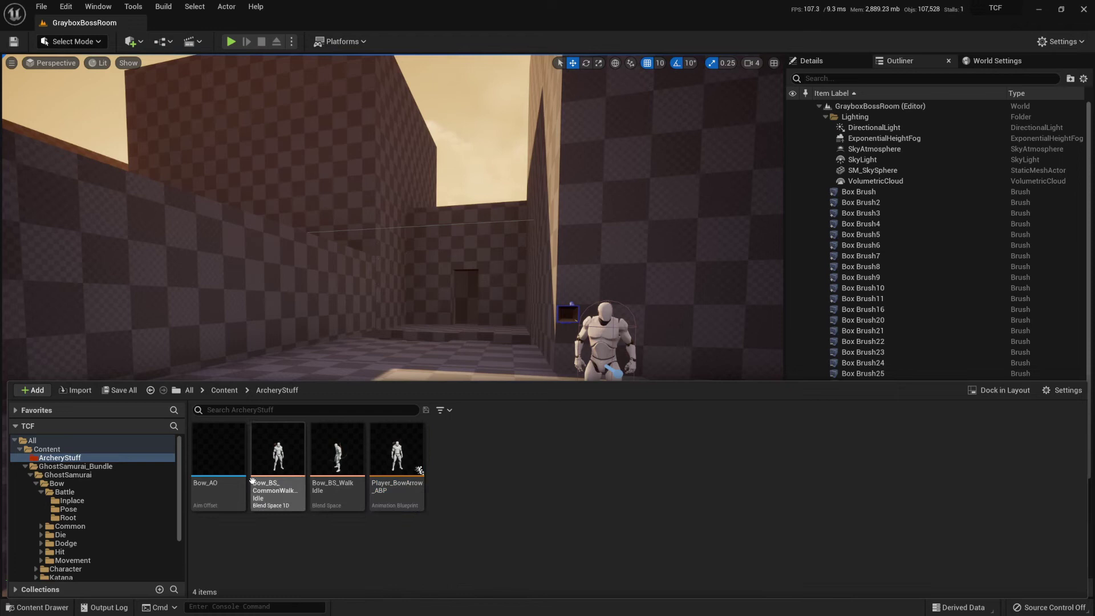
{"action": "double_click", "coordinate": [219, 490]}
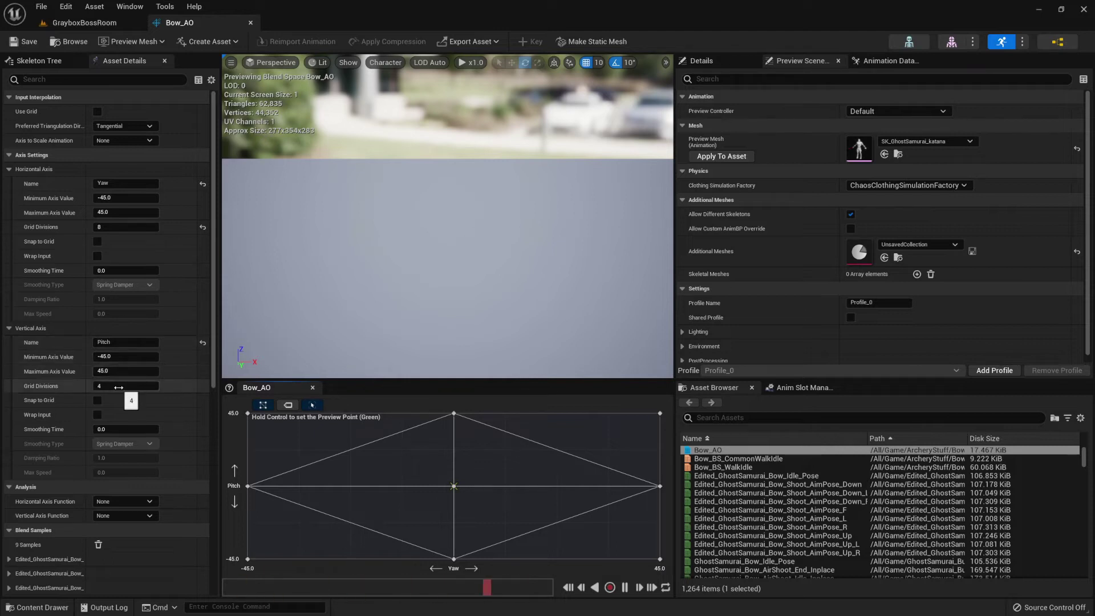
{"action": "scroll", "coordinate": [119, 387], "scroll_direction": "down", "scroll_amount": 8}
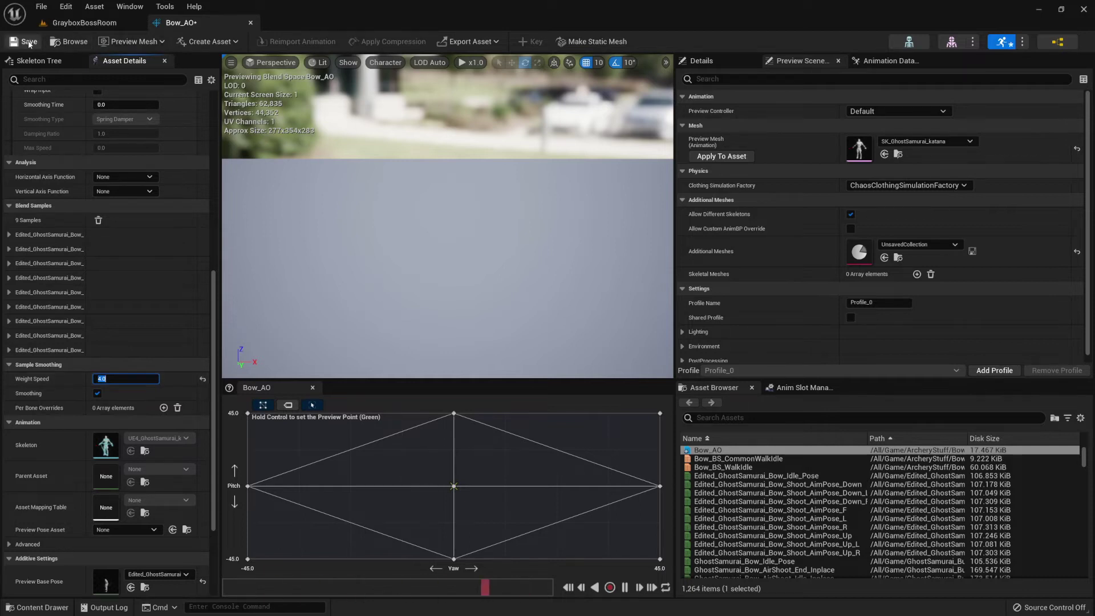
- Open the Edited_GhostSamurai_Bow_Shoot_AimPose_Down animation from the Content folder and examine its additive settings and base pose animation
{"action": "left_click", "coordinate": [43, 606]}
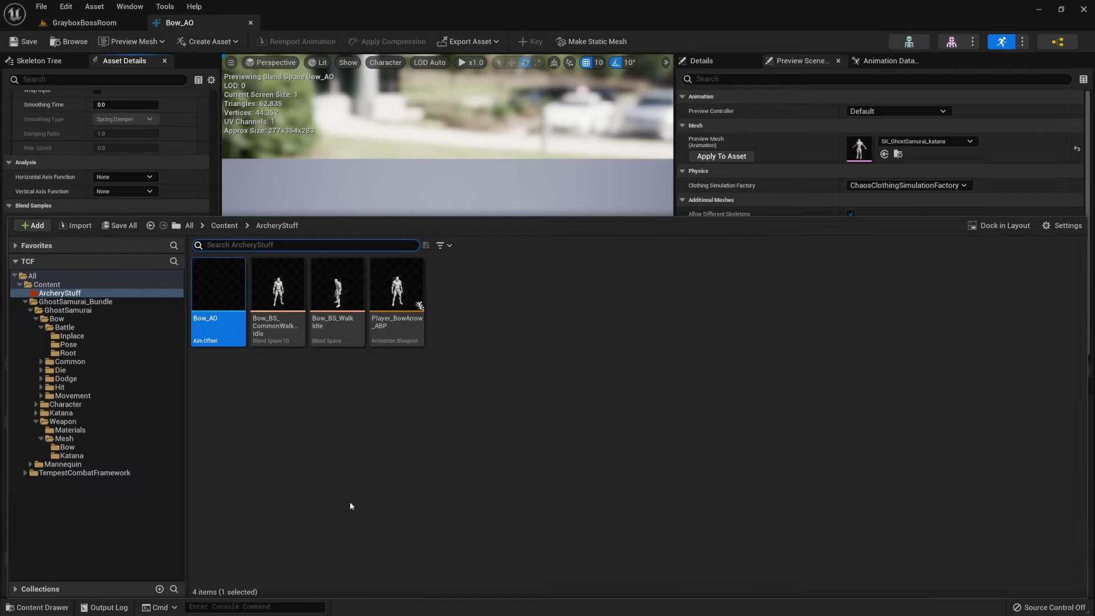
{"action": "left_click", "coordinate": [230, 230]}
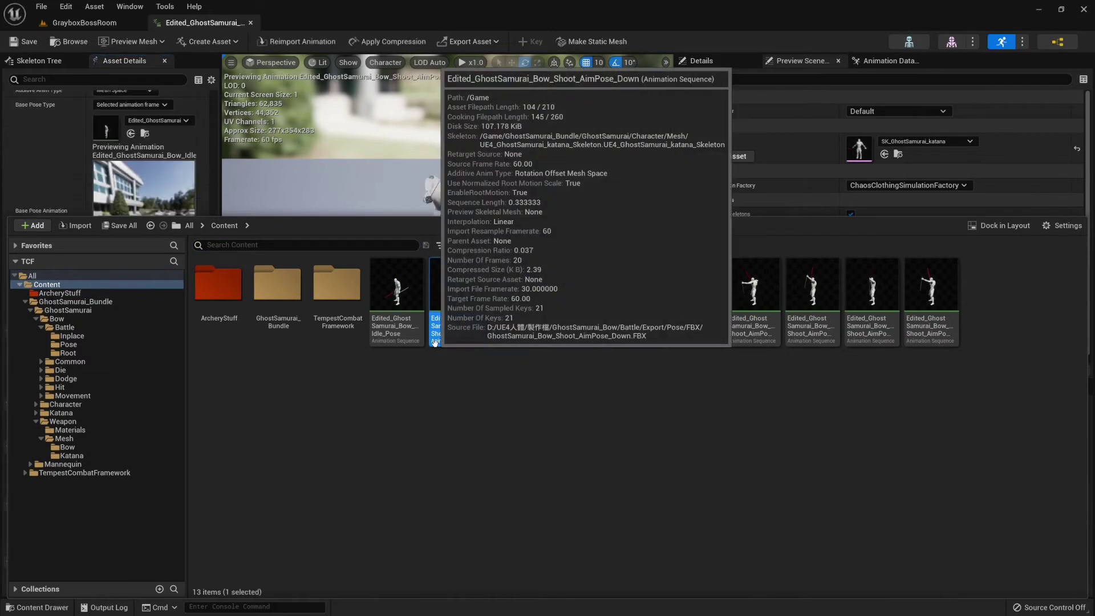
{"action": "double_click", "coordinate": [435, 342]}
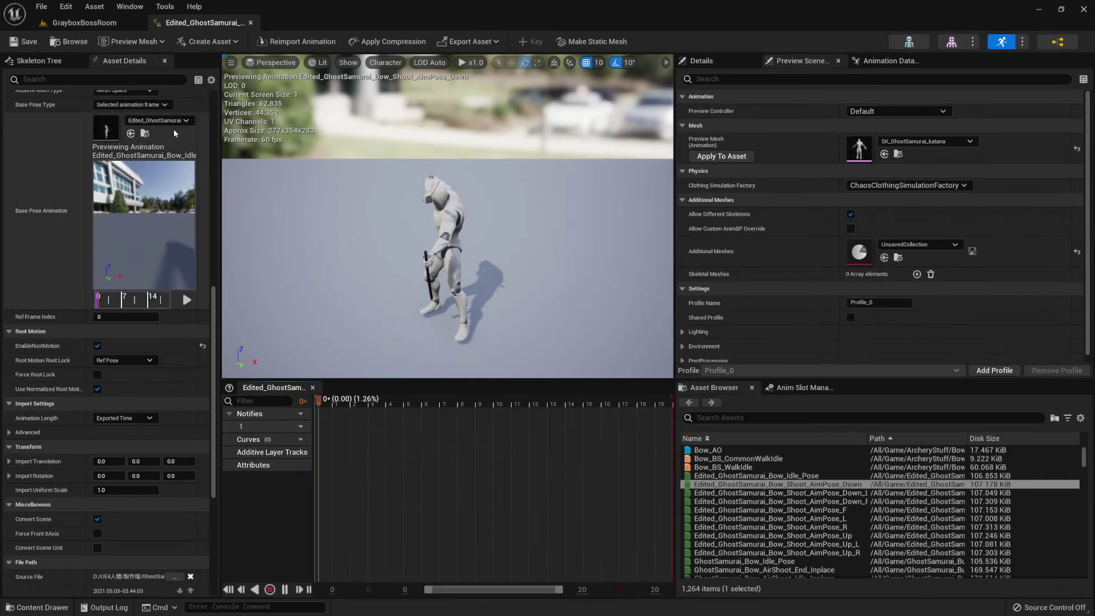
{"action": "scroll", "coordinate": [212, 204], "scroll_direction": "up", "scroll_amount": 3}
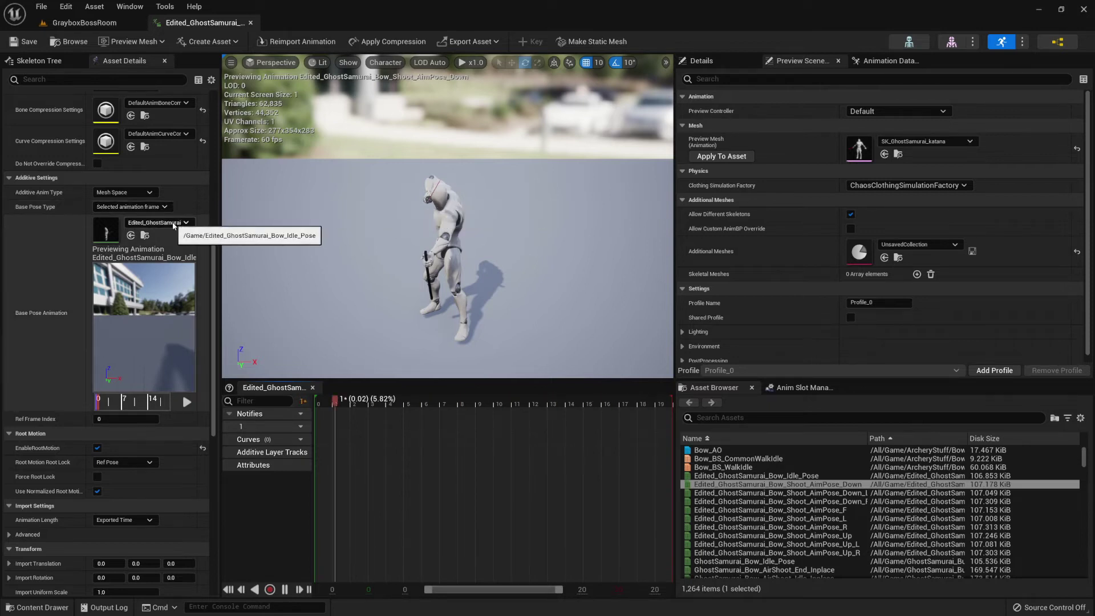
- Check the edited bow animations in the Content folder, then open Edited_GhostSamurai_Bow_Idle_Pose and examine its additive type and base pose type
{"action": "left_click", "coordinate": [38, 607]}
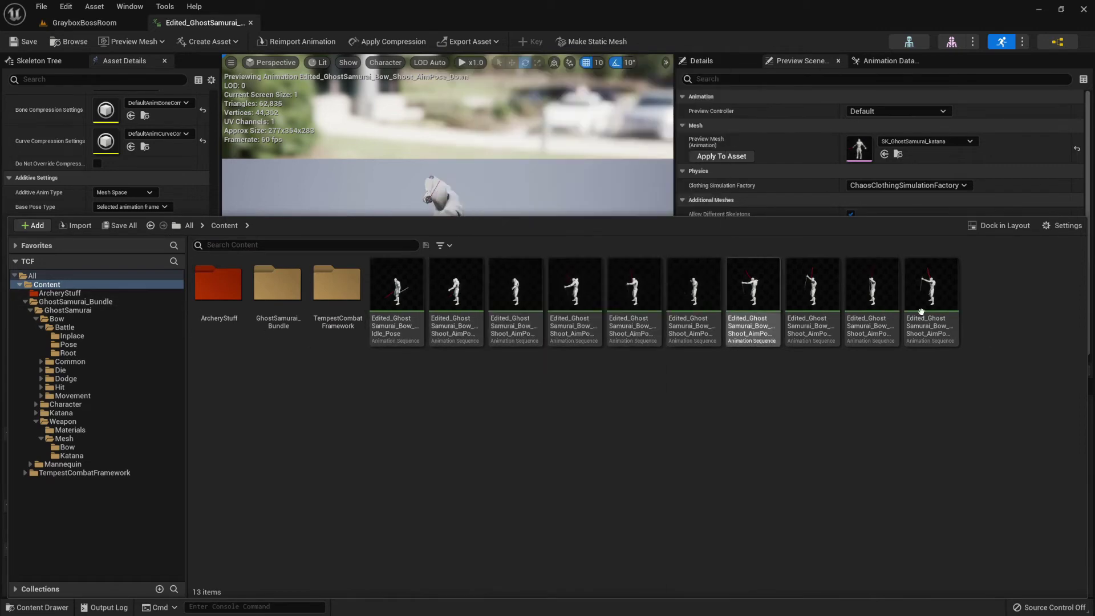
{"action": "left_click", "coordinate": [396, 286]}
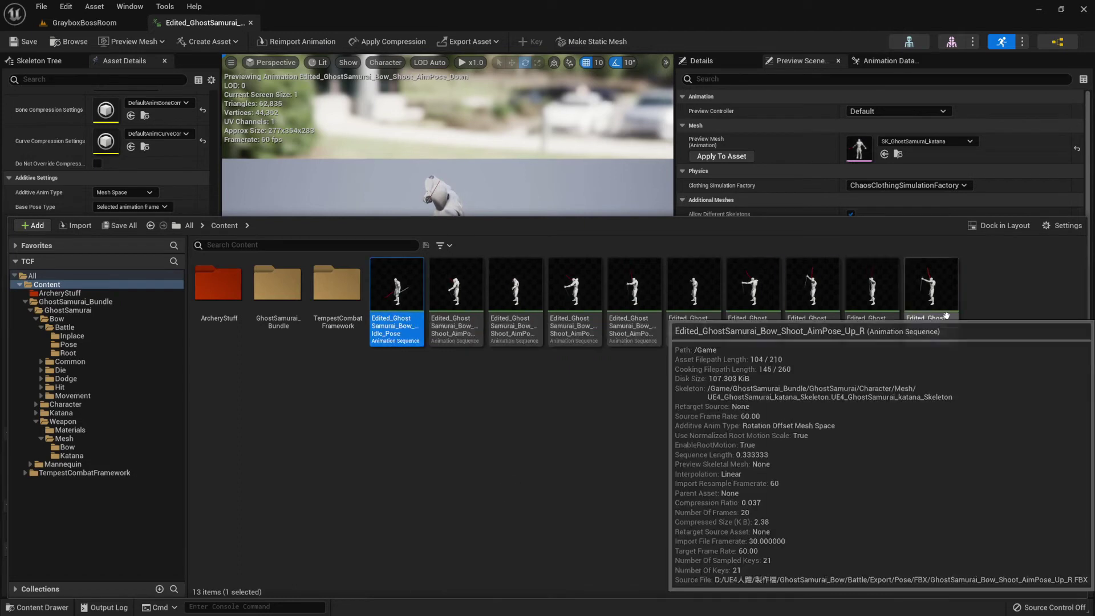
{"action": "left_click", "coordinate": [930, 285], "text": "shift"}
{"action": "left_click", "coordinate": [795, 405]}
{"action": "left_click", "coordinate": [392, 340]}
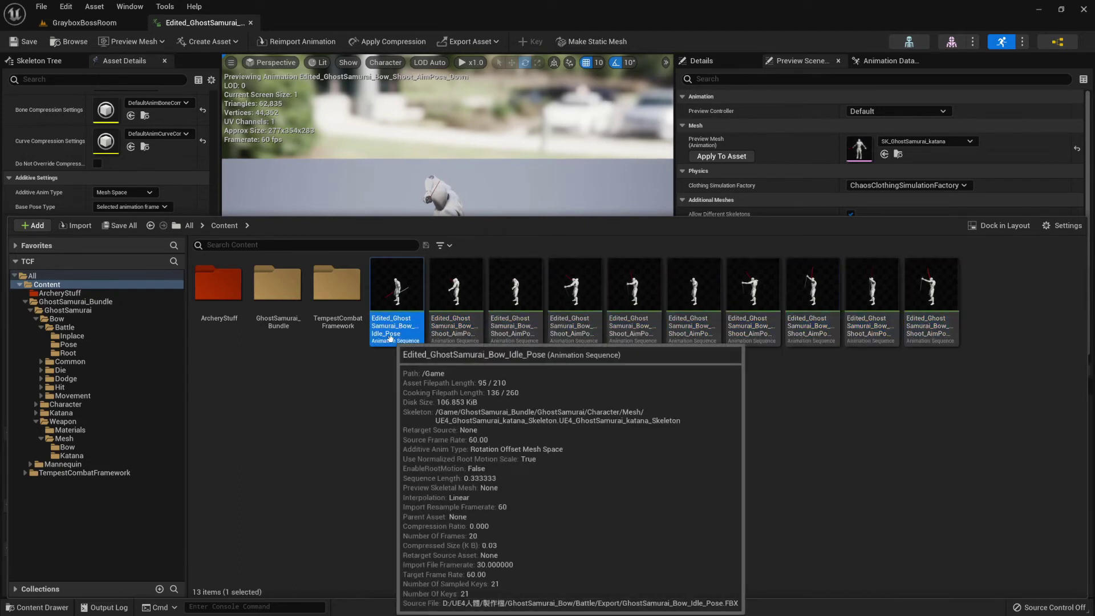
{"action": "left_click", "coordinate": [38, 607]}
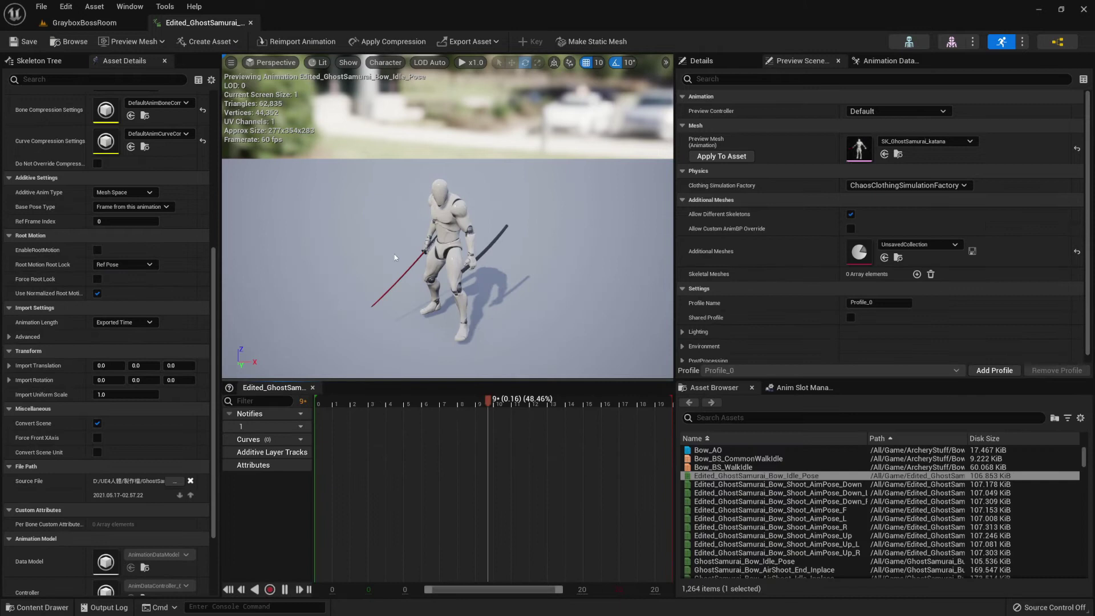
{"action": "scroll", "coordinate": [135, 221], "scroll_direction": "up", "scroll_amount": 3}
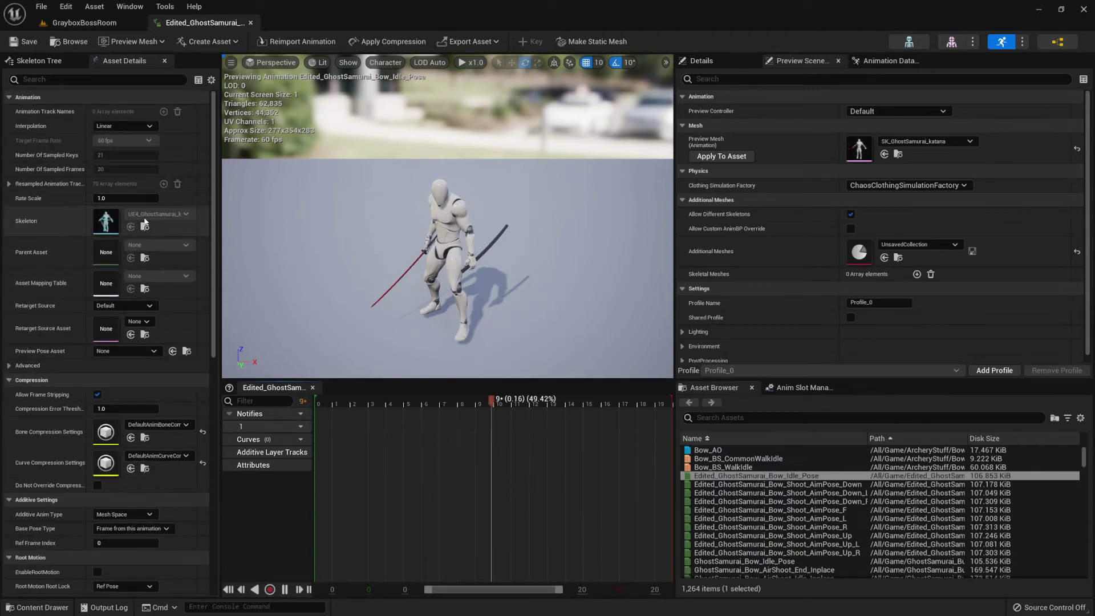
{"action": "scroll", "coordinate": [194, 425], "scroll_direction": "down", "scroll_amount": 4}
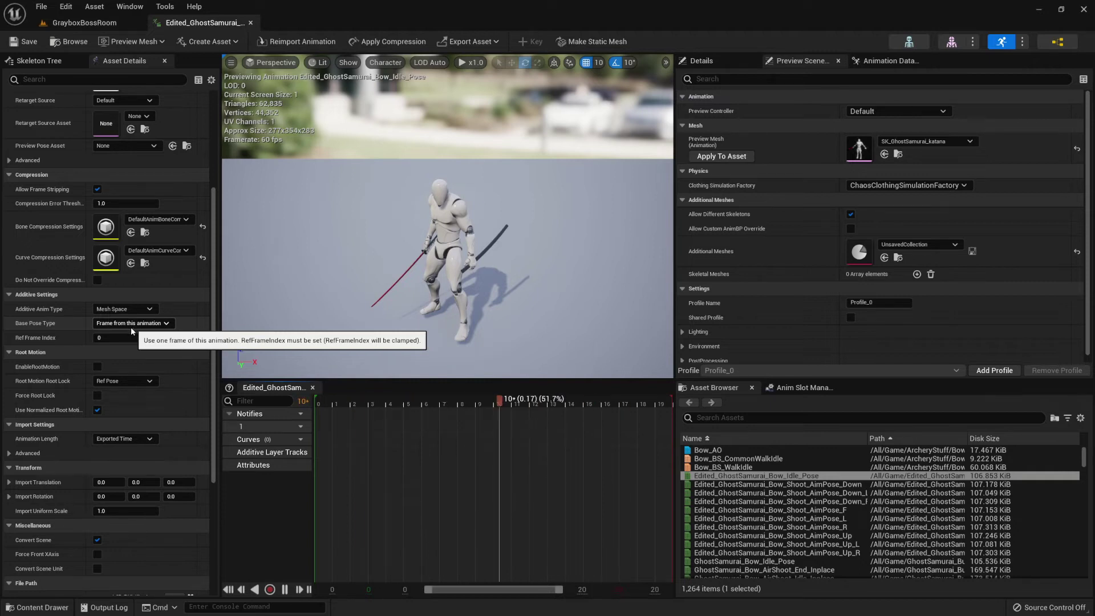
- Reopen Player_BowArrow_ABP from the ArcheryStuff folder for a look, then close it and the idle pose animation
{"action": "left_click", "coordinate": [104, 24]}
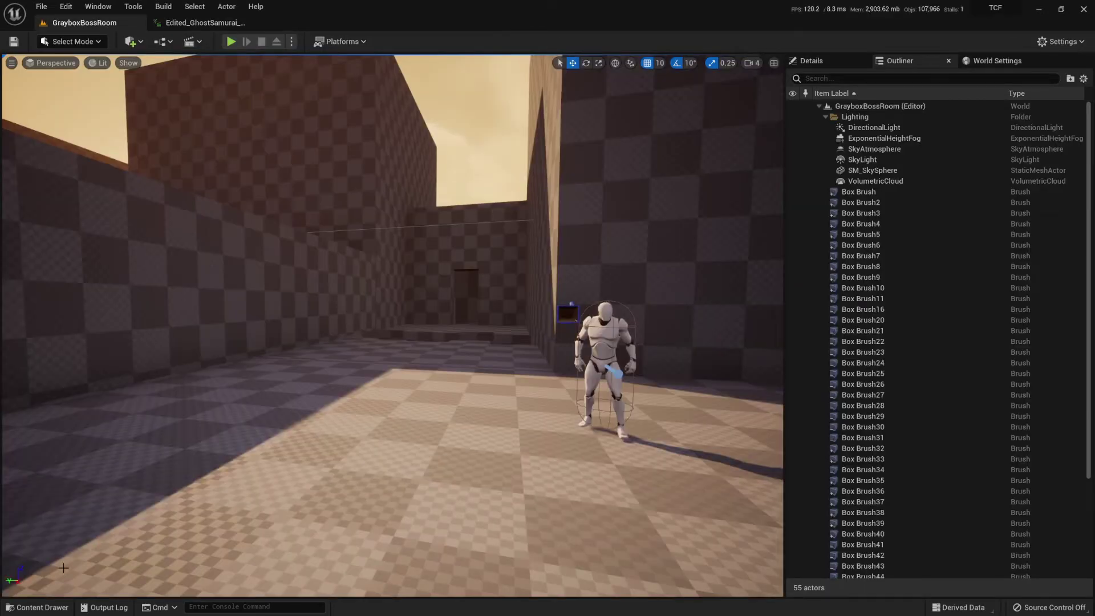
{"action": "left_click", "coordinate": [37, 607]}
{"action": "double_click", "coordinate": [220, 450]}
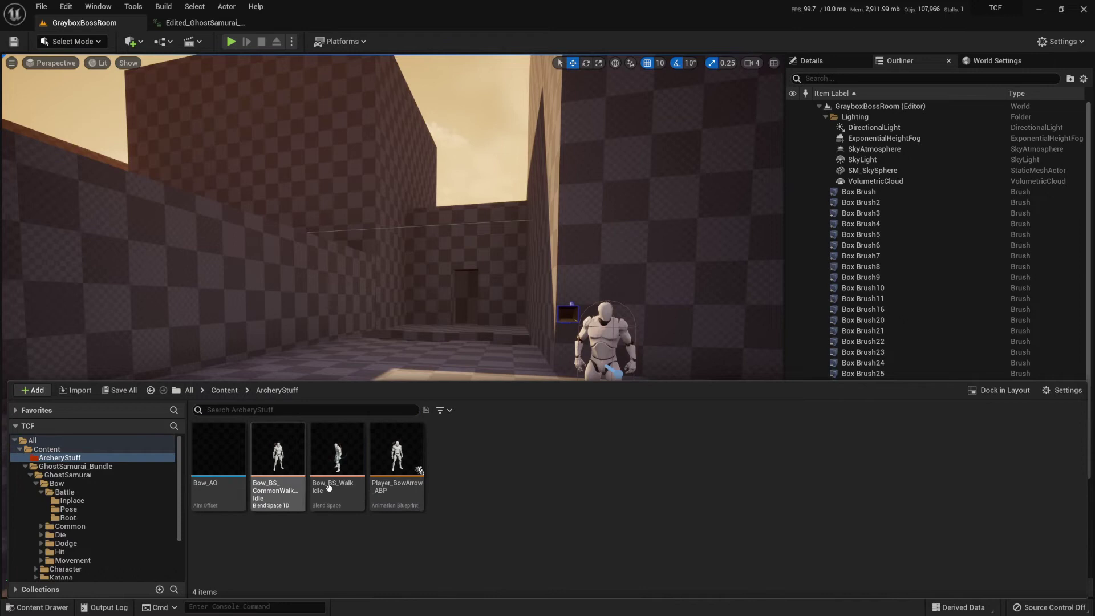
{"action": "double_click", "coordinate": [397, 459]}
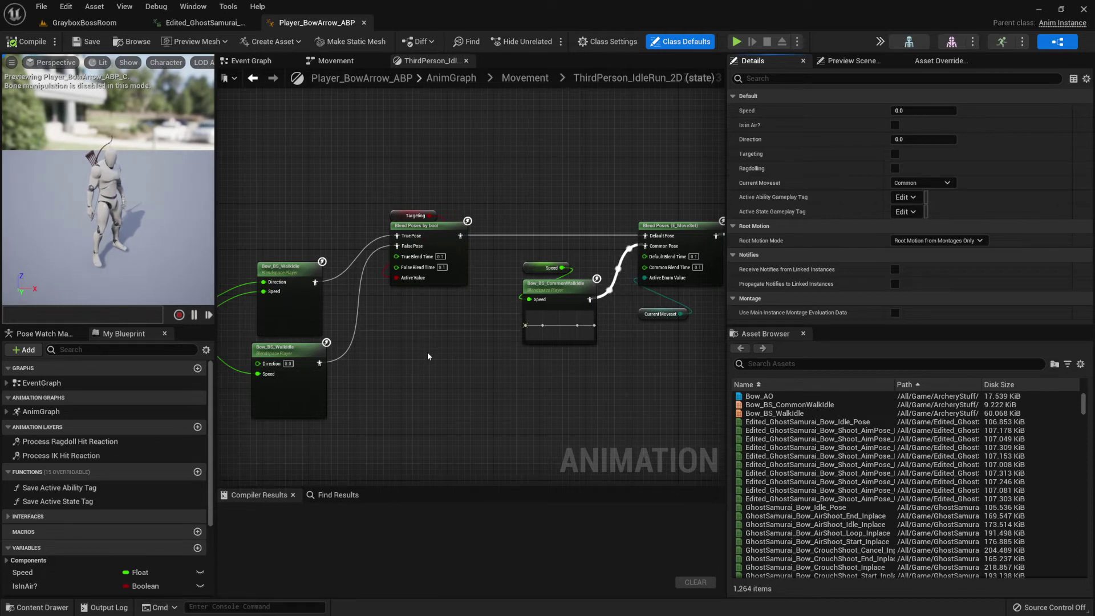
{"action": "left_click", "coordinate": [364, 22]}
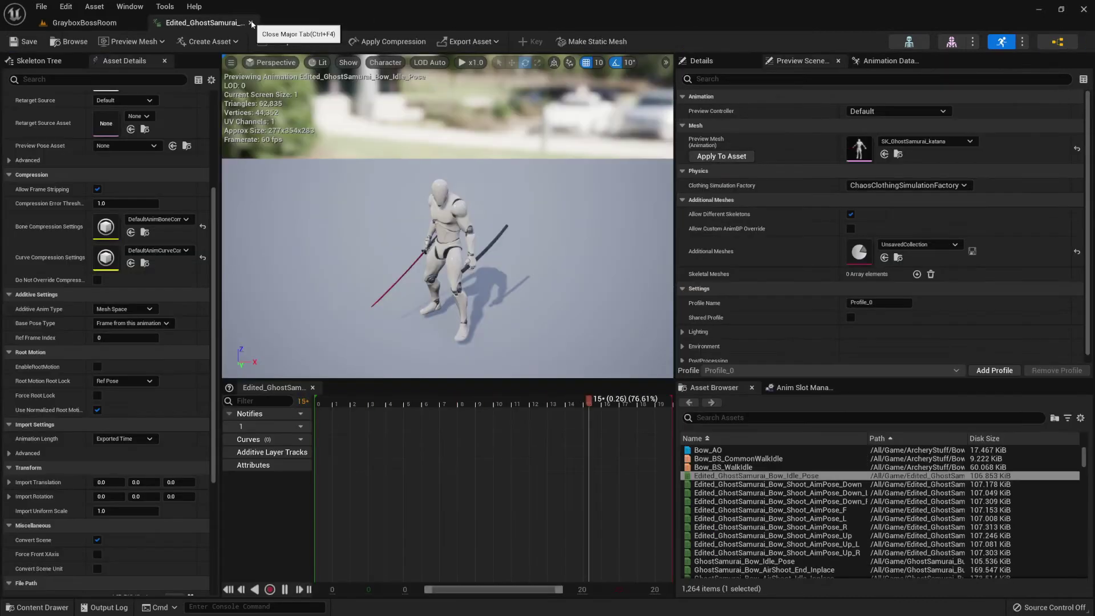
{"action": "left_click", "coordinate": [252, 22]}
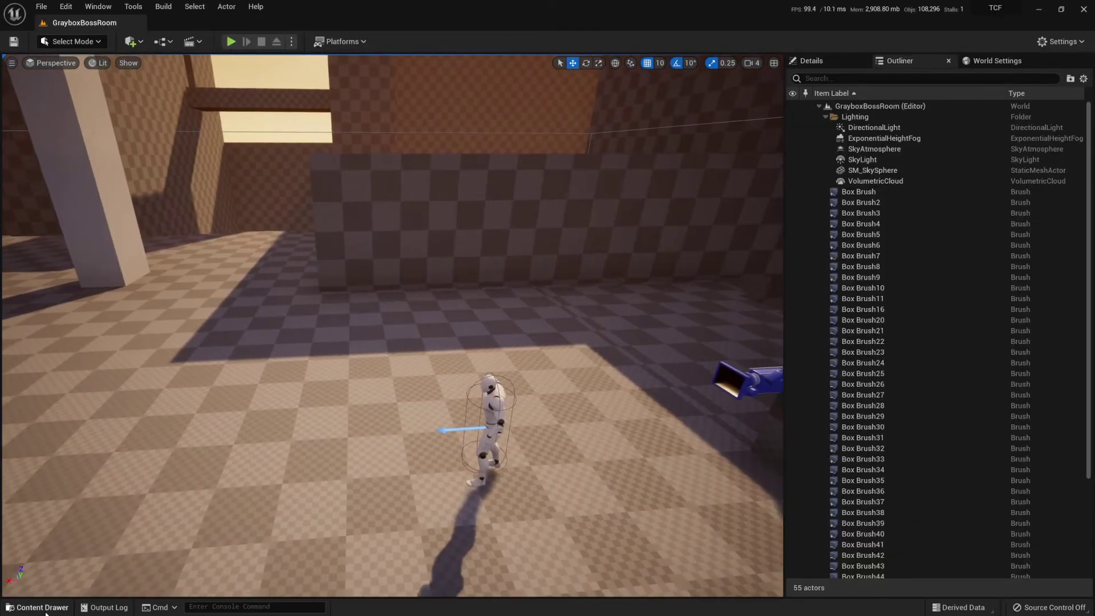
- Open the BP_KatanaWeapon blueprint from the TempestCombatFramework Weapons folder and dock its editor beside the GrayboxBossRoom level
{"action": "left_click", "coordinate": [37, 607]}
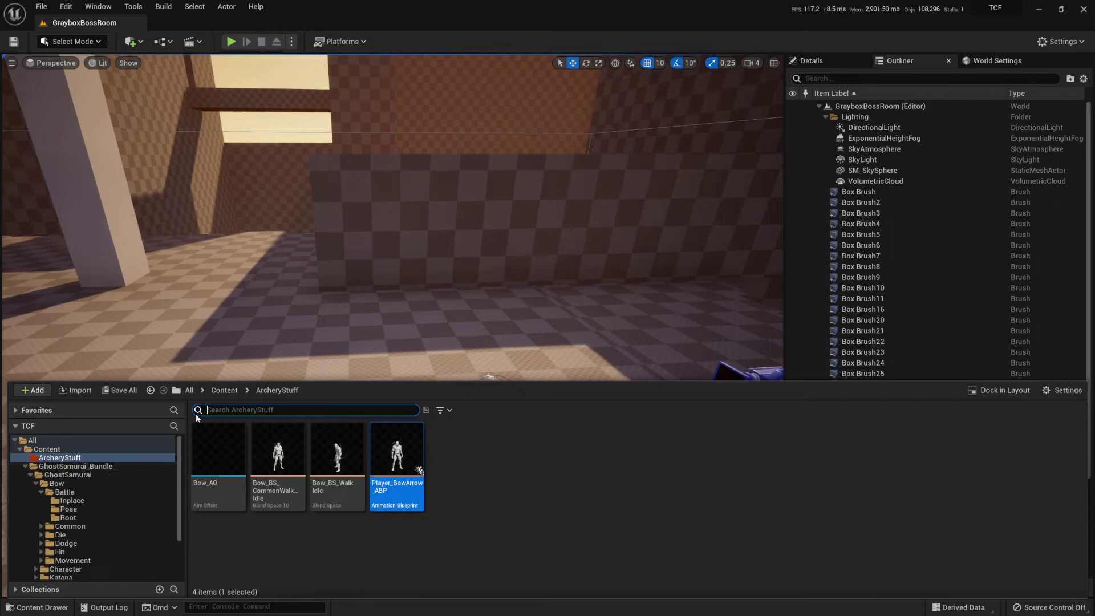
{"action": "scroll", "coordinate": [107, 458], "scroll_direction": "down", "scroll_amount": 3}
{"action": "left_click", "coordinate": [80, 575]}
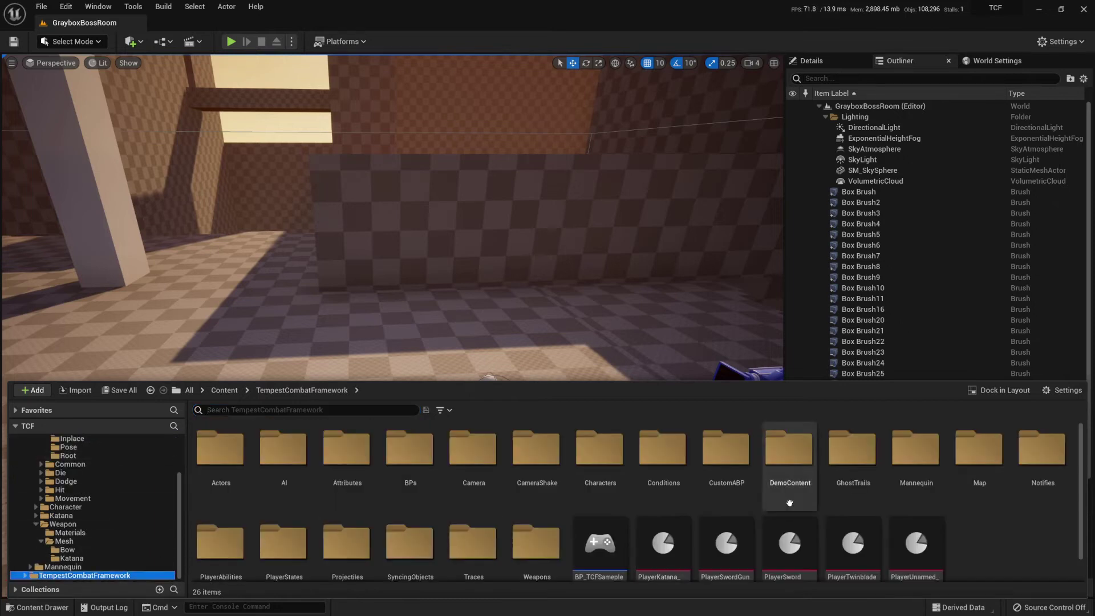
{"action": "scroll", "coordinate": [790, 502], "scroll_direction": "down", "scroll_amount": 1}
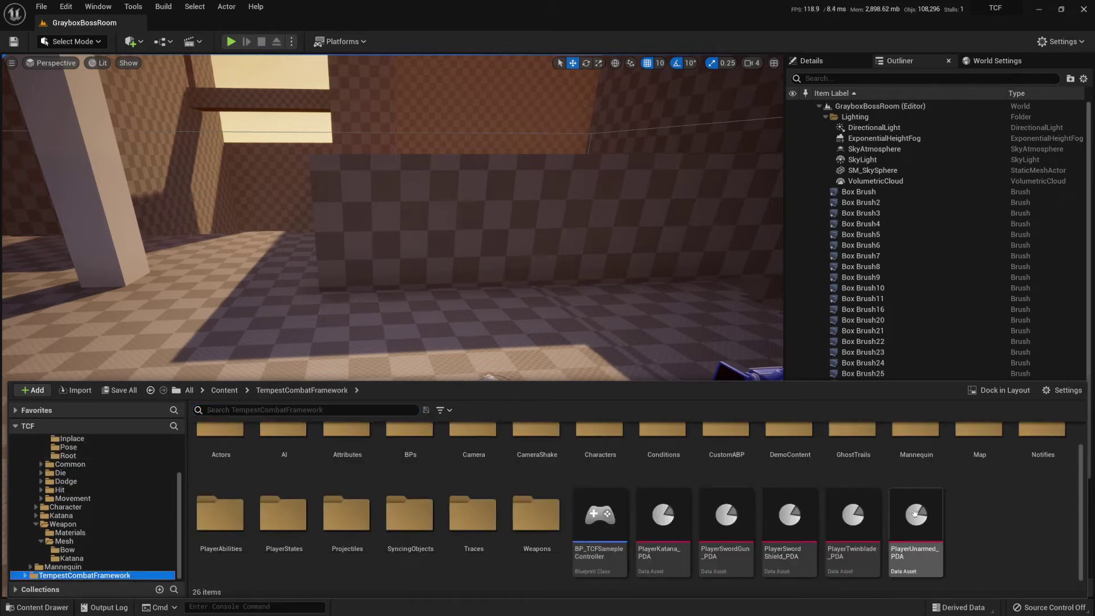
{"action": "double_click", "coordinate": [536, 515]}
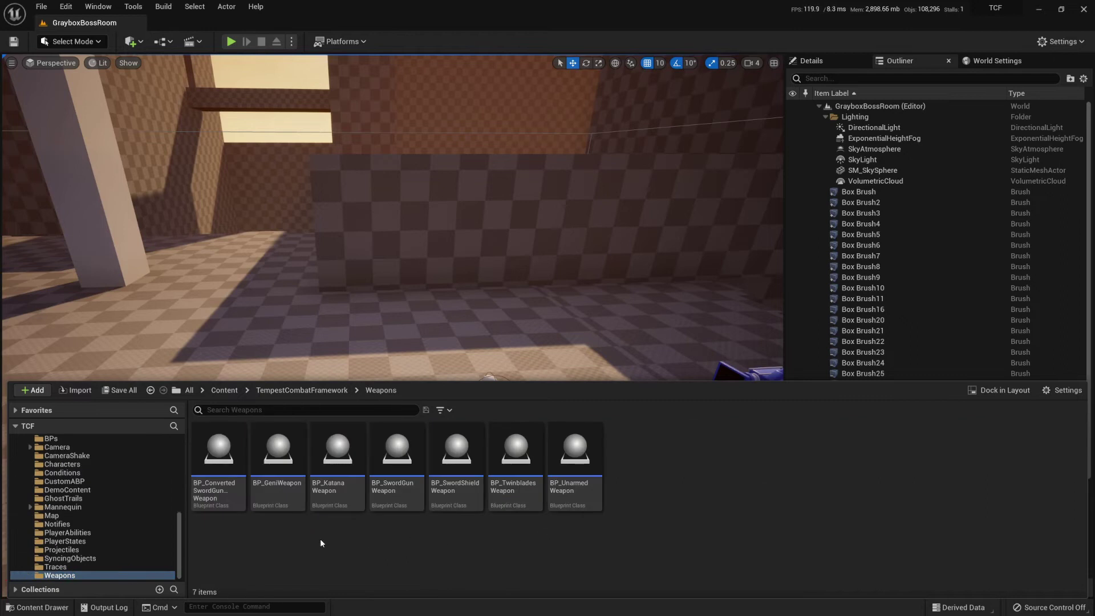
{"action": "scroll", "coordinate": [135, 509], "scroll_direction": "up", "scroll_amount": 10}
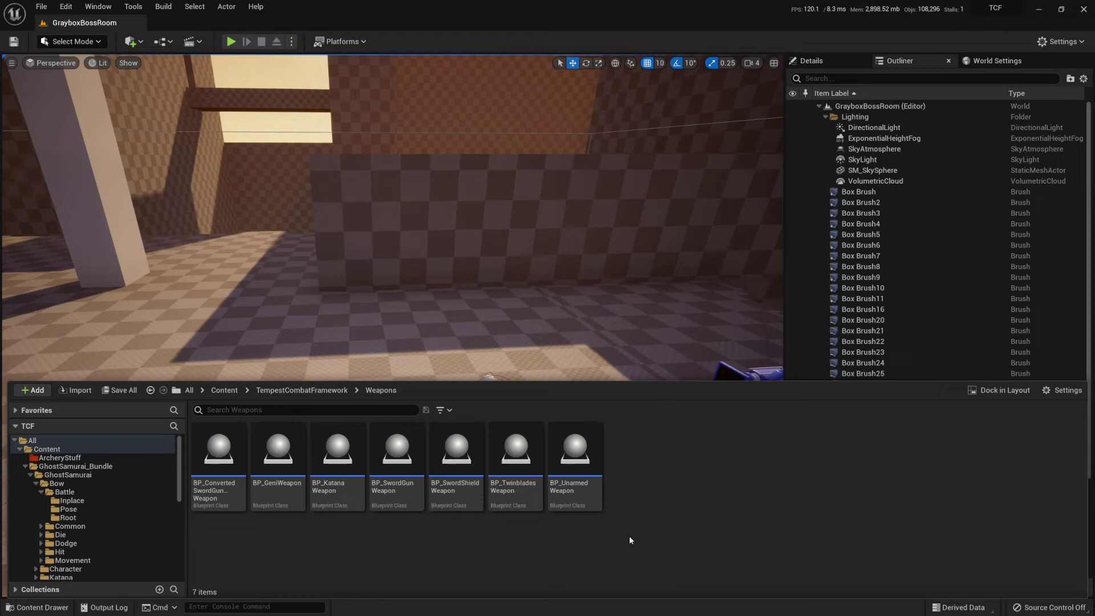
{"action": "left_click_drag", "start_coordinate": [575, 450], "coordinate": [436, 574]}
{"action": "left_click", "coordinate": [338, 489]}
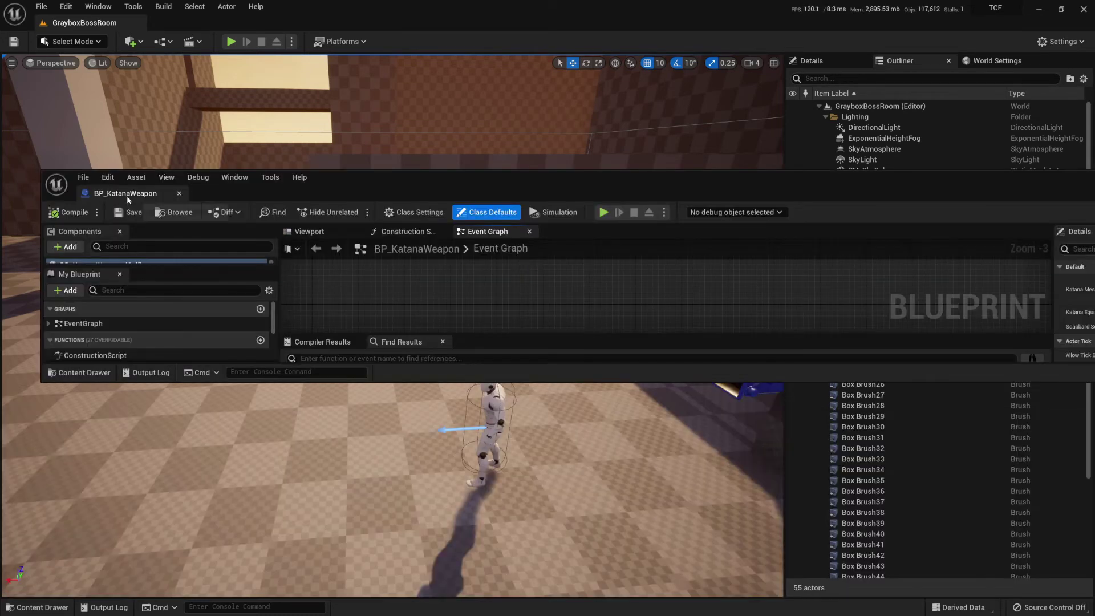
{"action": "left_click_drag", "start_coordinate": [127, 196], "coordinate": [181, 24]}
- Examine the BP_KatanaWeapon event graph's sequence branches through to the Set Trace Mesh Info and Register Weapon nodes
{"action": "scroll", "coordinate": [377, 199], "scroll_direction": "down", "scroll_amount": 6}
{"action": "right_click_drag", "start_coordinate": [410, 207], "coordinate": [200, 228]}
{"action": "scroll", "coordinate": [395, 242], "scroll_direction": "up", "scroll_amount": 4}
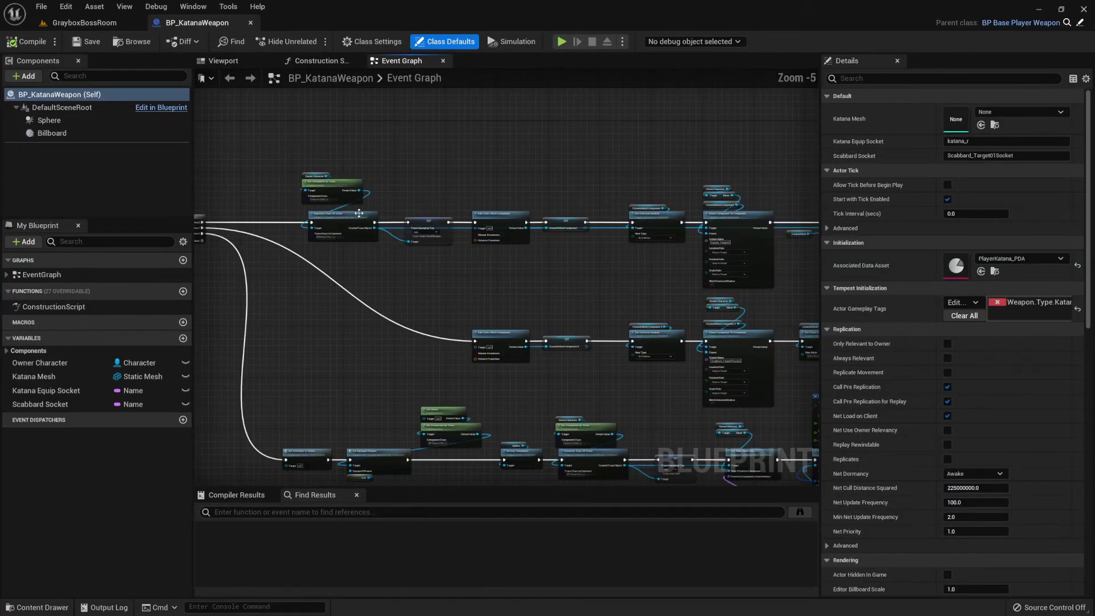
{"action": "scroll", "coordinate": [359, 213], "scroll_direction": "up", "scroll_amount": 2}
{"action": "right_click_drag", "start_coordinate": [394, 268], "coordinate": [338, 235]}
{"action": "scroll", "coordinate": [418, 296], "scroll_direction": "down", "scroll_amount": 3}
{"action": "left_click_drag", "start_coordinate": [453, 155], "coordinate": [275, 245]}
{"action": "scroll", "coordinate": [342, 200], "scroll_direction": "up", "scroll_amount": 5}
{"action": "left_click", "coordinate": [341, 362]}
{"action": "scroll", "coordinate": [341, 362], "scroll_direction": "down", "scroll_amount": 5}
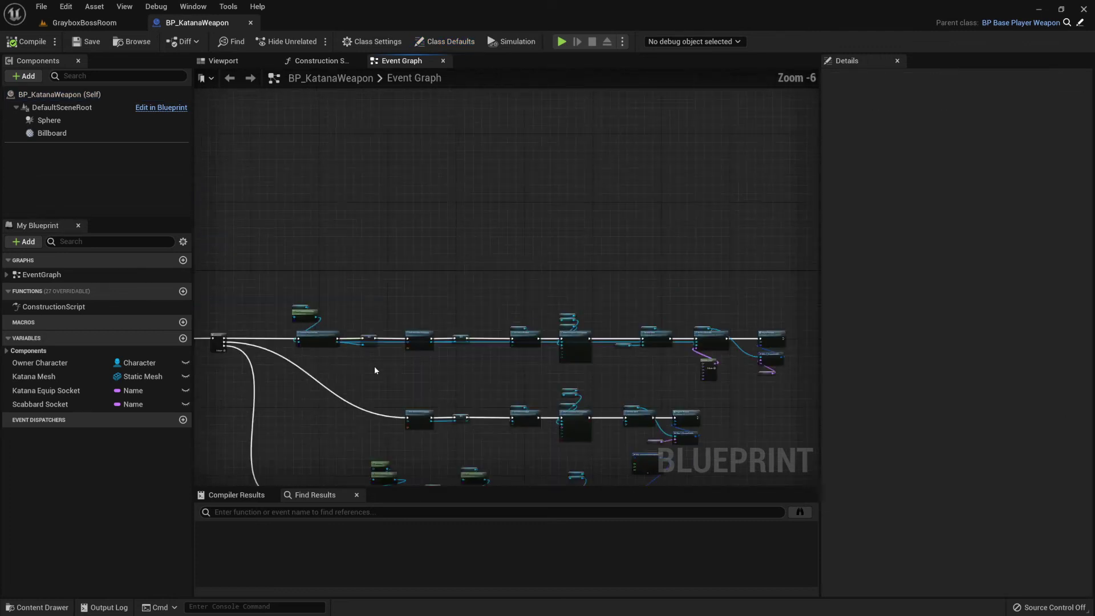
{"action": "right_click_drag", "start_coordinate": [374, 370], "coordinate": [362, 238]}
{"action": "scroll", "coordinate": [403, 237], "scroll_direction": "up", "scroll_amount": 5}
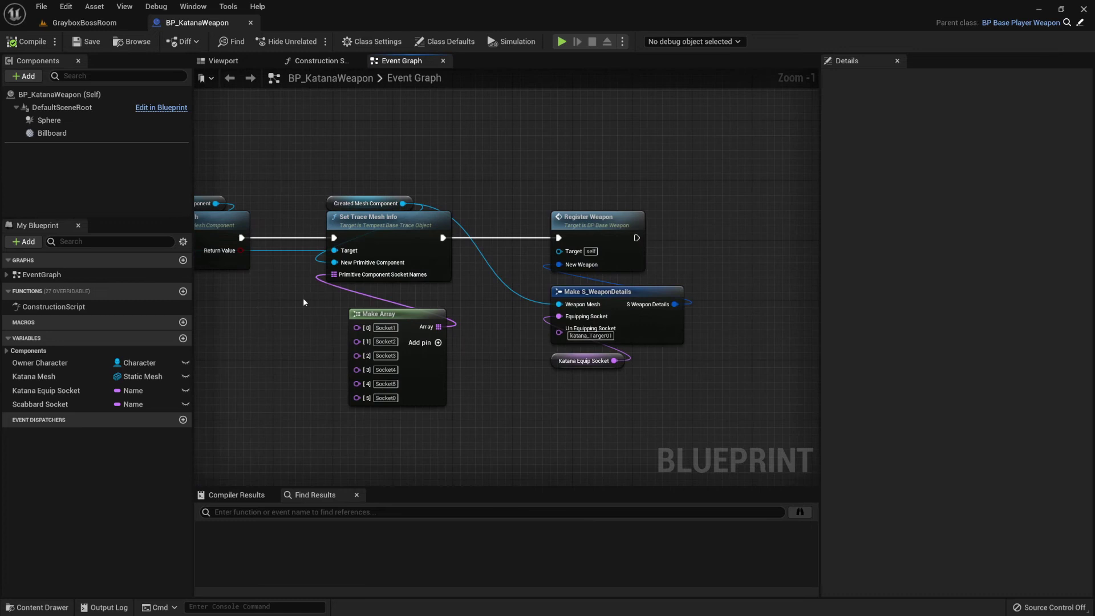
- Trace the BP_KatanaWeapon event graph back to the Event Equip Weapon node and examine its validity checks and character cast
{"action": "scroll", "coordinate": [304, 302], "scroll_direction": "down", "scroll_amount": 5}
{"action": "right_click_drag", "start_coordinate": [323, 387], "coordinate": [815, 316]}
{"action": "right_click_drag", "start_coordinate": [438, 193], "coordinate": [587, 244]}
{"action": "scroll", "coordinate": [587, 244], "scroll_direction": "up", "scroll_amount": 4}
{"action": "right_click_drag", "start_coordinate": [618, 355], "coordinate": [391, 312]}
{"action": "scroll", "coordinate": [453, 391], "scroll_direction": "down", "scroll_amount": 5}
{"action": "scroll", "coordinate": [536, 276], "scroll_direction": "up", "scroll_amount": 5}
{"action": "scroll", "coordinate": [517, 351], "scroll_direction": "down", "scroll_amount": 6}
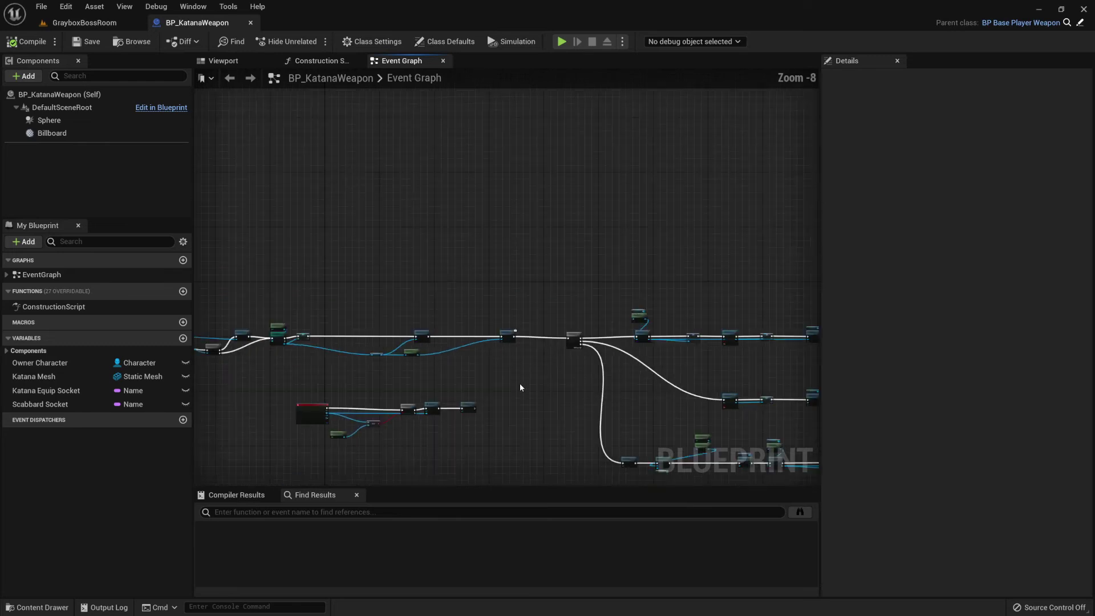
{"action": "right_click_drag", "start_coordinate": [521, 387], "coordinate": [636, 301]}
{"action": "scroll", "coordinate": [423, 281], "scroll_direction": "up", "scroll_amount": 4}
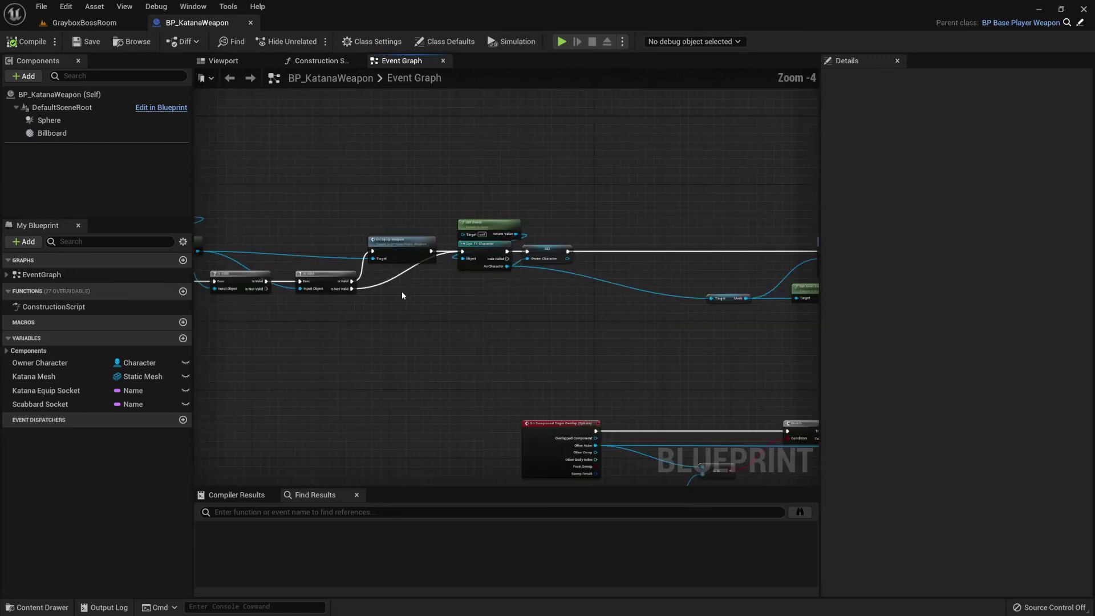
{"action": "right_click_drag", "start_coordinate": [403, 293], "coordinate": [591, 320]}
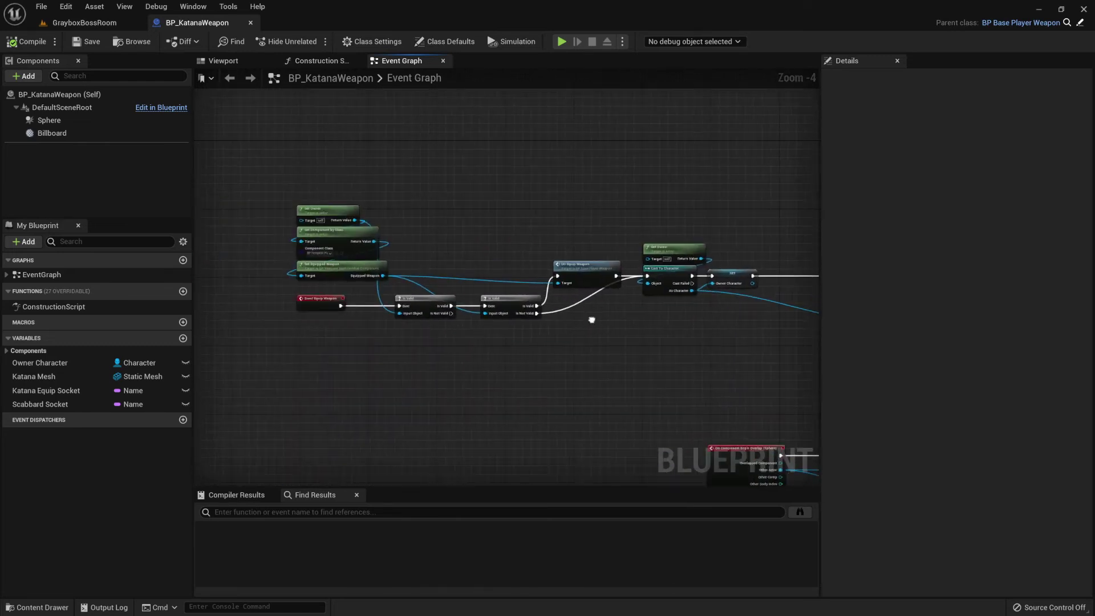
- Copy BP_UnarmedWeapon from the Weapons folder into the ArcheryStuff folder and rename the copy BP_BowArrowWeapon
{"action": "left_click", "coordinate": [21, 606]}
{"action": "left_click", "coordinate": [575, 462]}
{"action": "left_click_drag", "start_coordinate": [575, 462], "coordinate": [53, 470]}
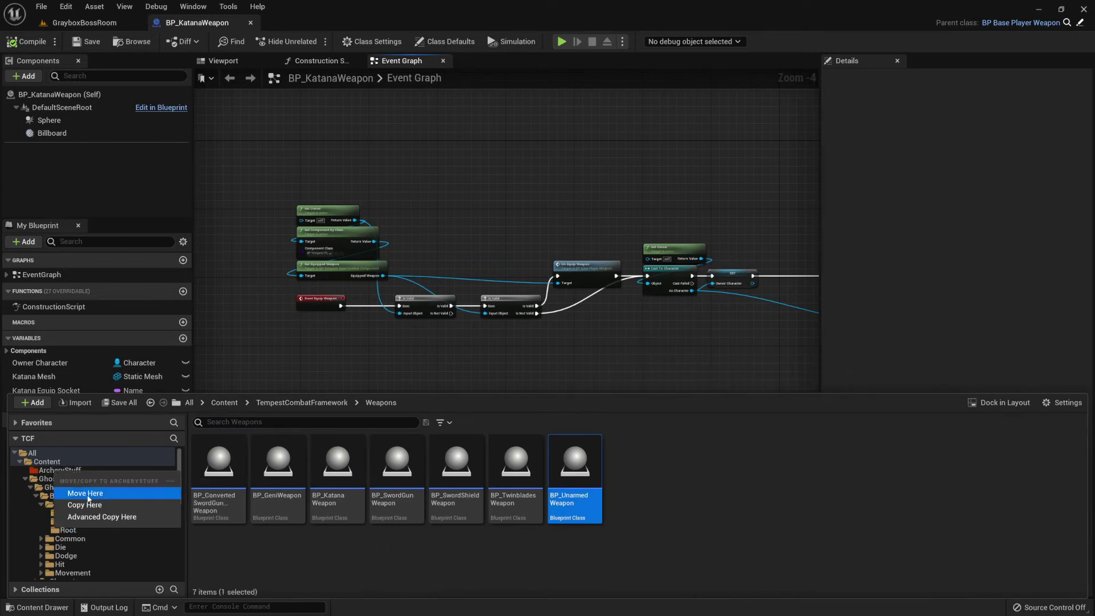
{"action": "left_click", "coordinate": [77, 491]}
{"action": "left_click", "coordinate": [60, 470]}
{"action": "right_click", "coordinate": [398, 508]}
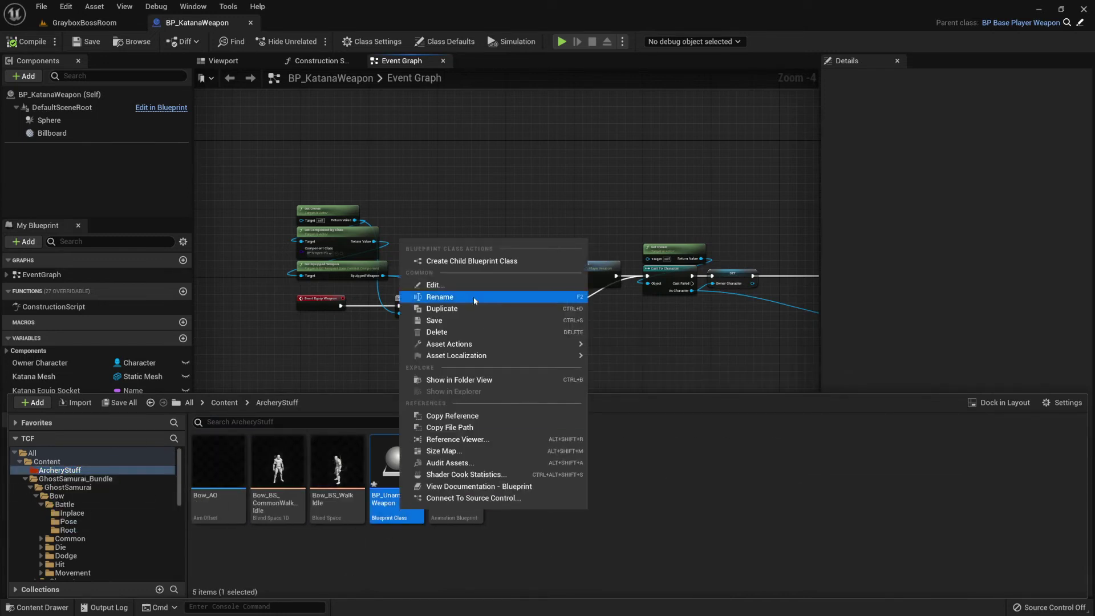
{"action": "left_click", "coordinate": [473, 299]}
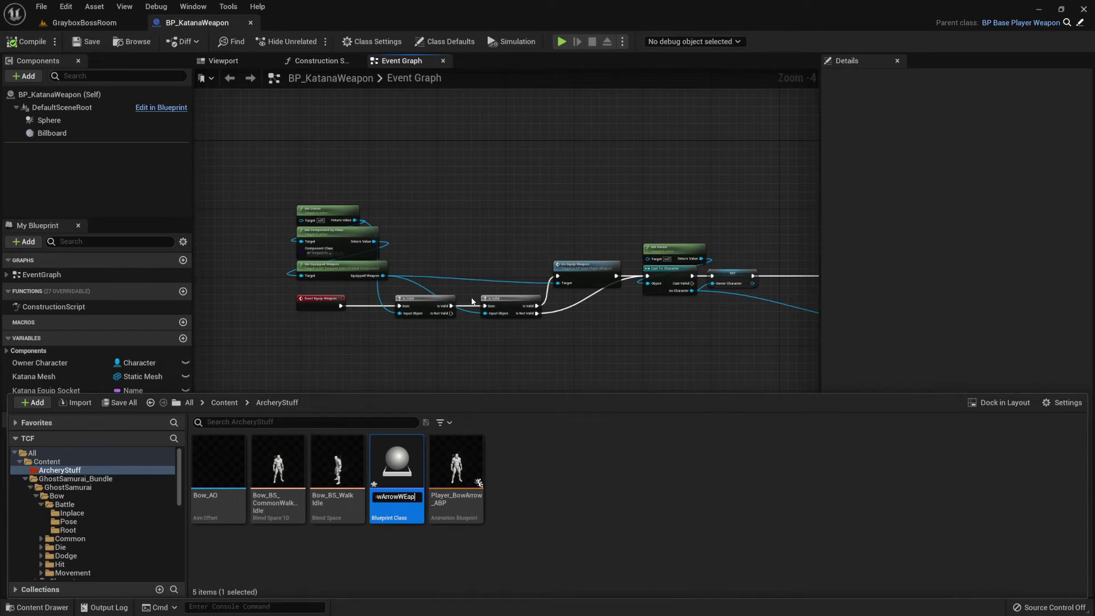
{"action": "key", "text": "Return"}
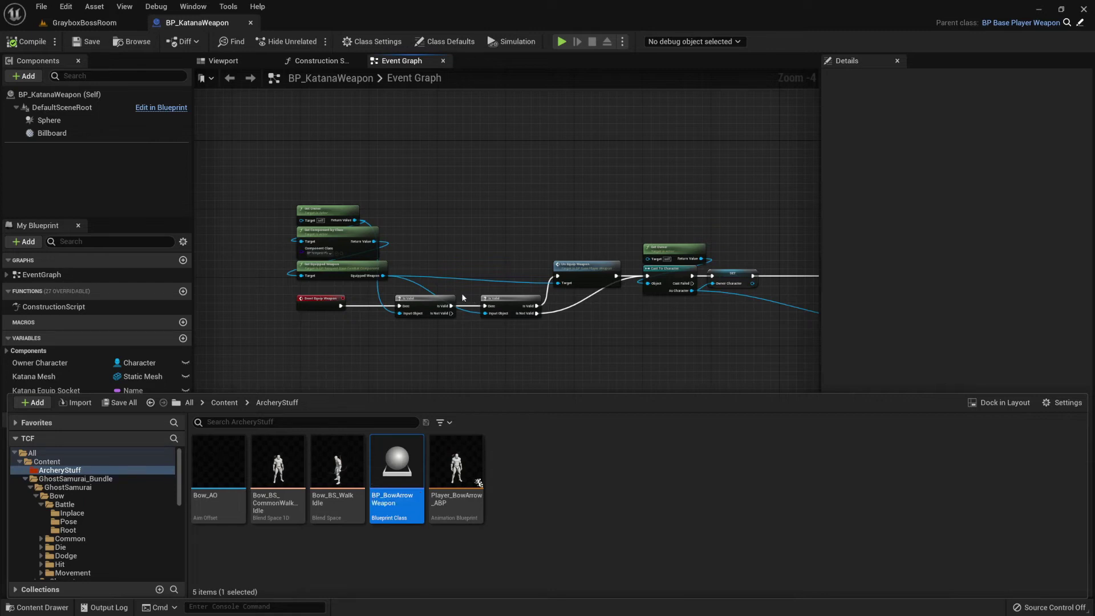
- Select the demo third-person character in the GrayboxBossRoom level and open its BP_DemoThirdpersonCharacter blueprint, docked beside the other editors
{"action": "left_click", "coordinate": [85, 26]}
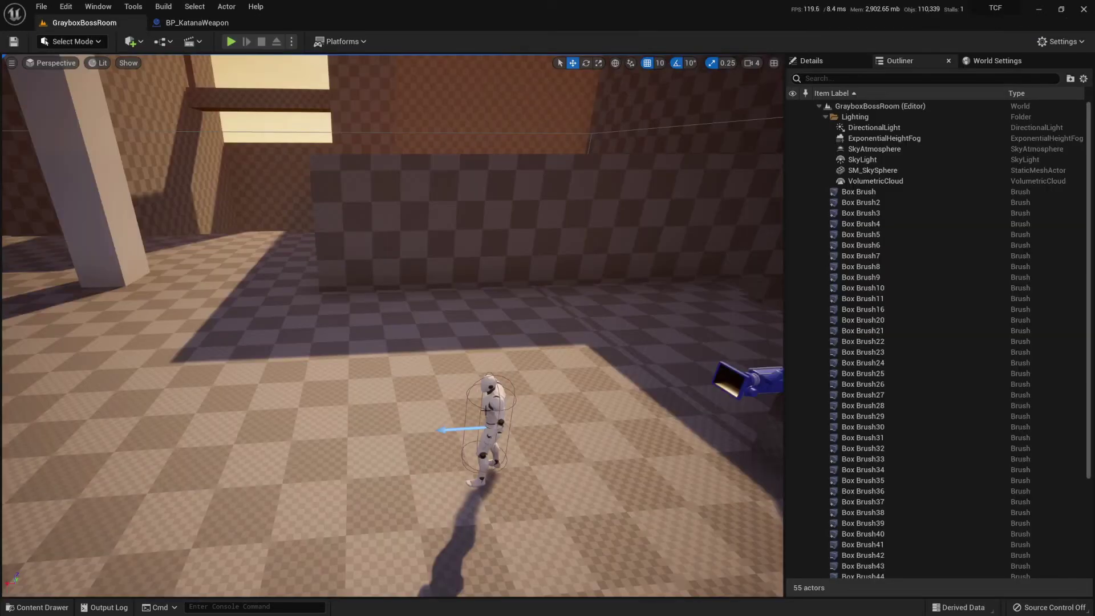
{"action": "left_click", "coordinate": [509, 387]}
{"action": "right_click_drag", "start_coordinate": [537, 386], "coordinate": [533, 386]}
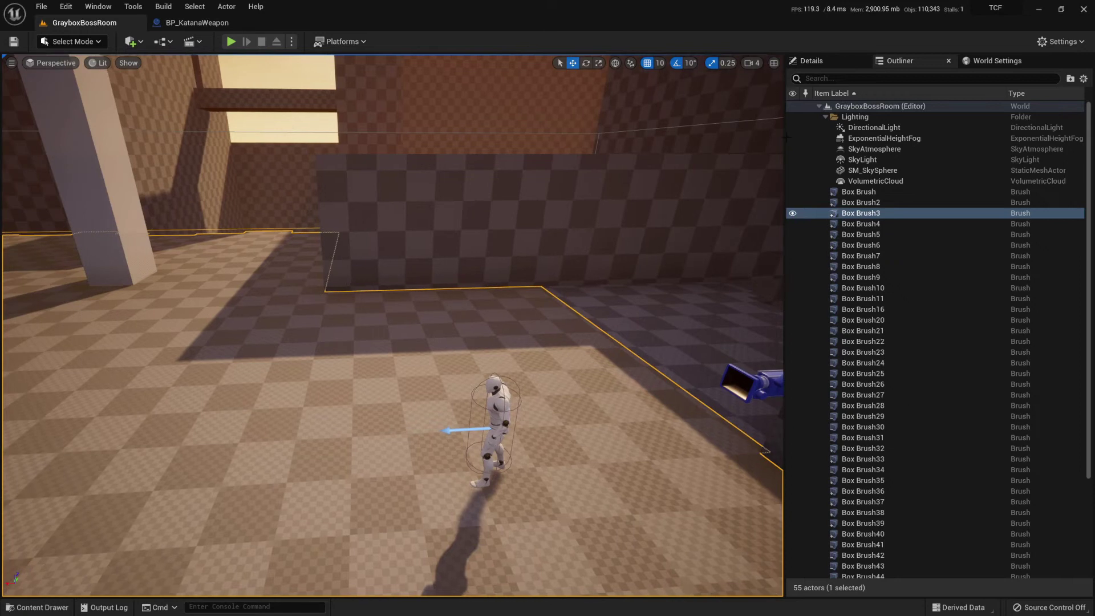
{"action": "left_click", "coordinate": [505, 401]}
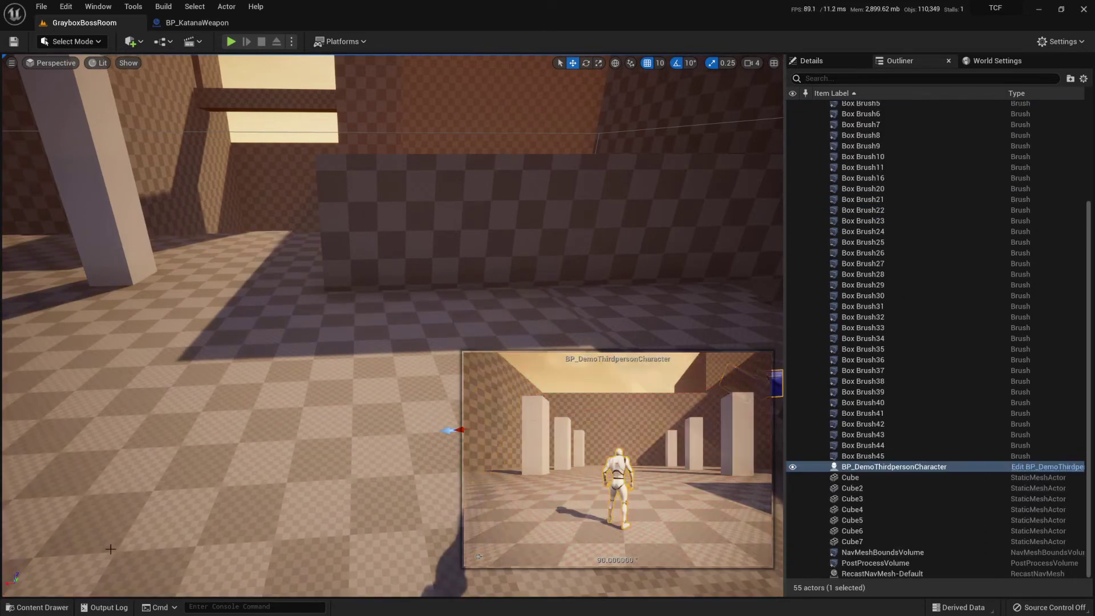
{"action": "left_click", "coordinate": [37, 608]}
{"action": "right_click_drag", "start_coordinate": [301, 225], "coordinate": [388, 274]}
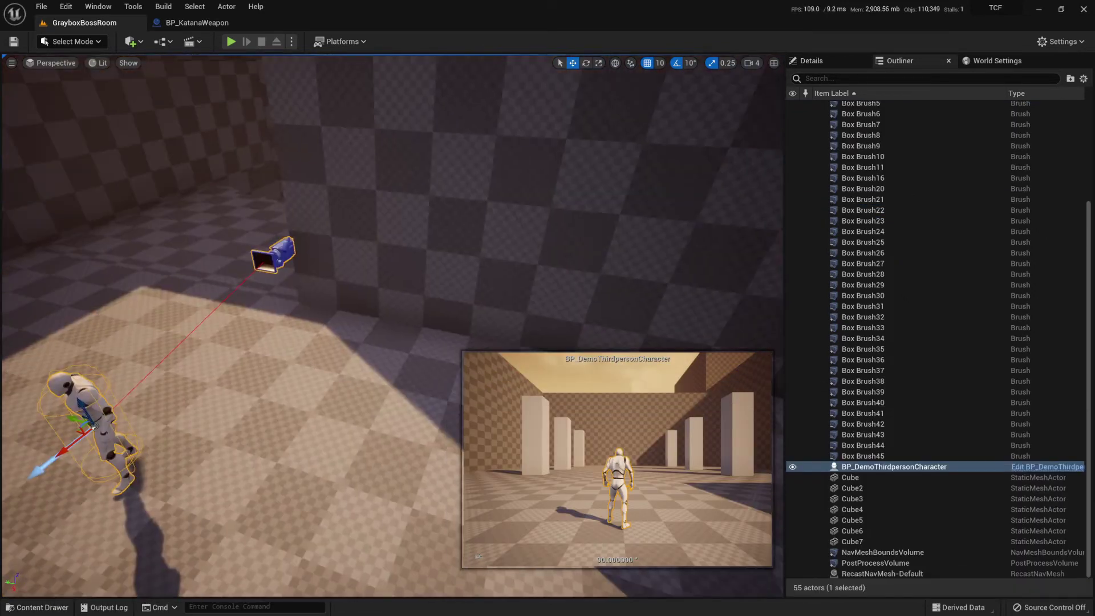
{"action": "left_click", "coordinate": [989, 60]}
{"action": "left_click", "coordinate": [810, 61]}
{"action": "left_click", "coordinate": [1059, 78]}
{"action": "left_click", "coordinate": [1016, 108]}
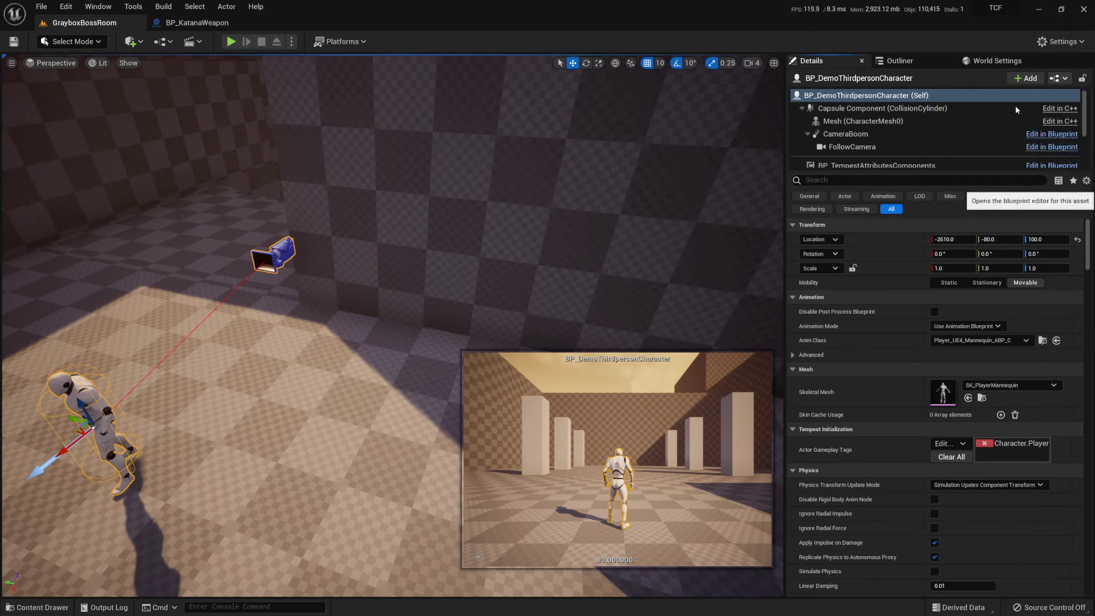
{"action": "left_click", "coordinate": [219, 62]}
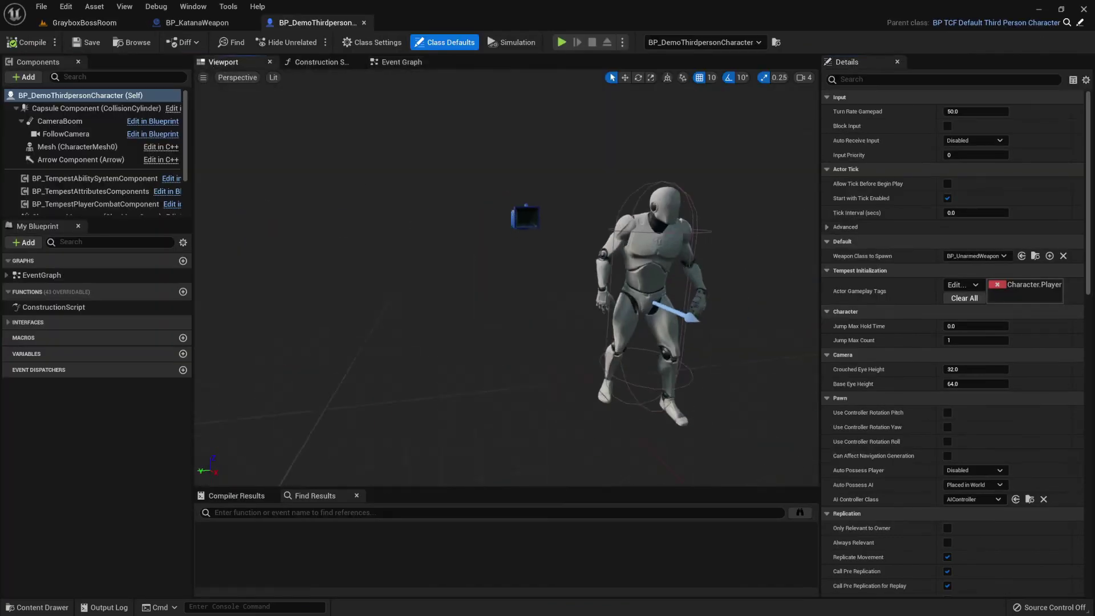
- Locate BP_DemoThirdpersonCharacter in the Characters folder and create a child blueprint class from it named BP_BowThirdpersonCharacter
{"action": "left_click", "coordinate": [137, 43]}
{"action": "right_click", "coordinate": [221, 472]}
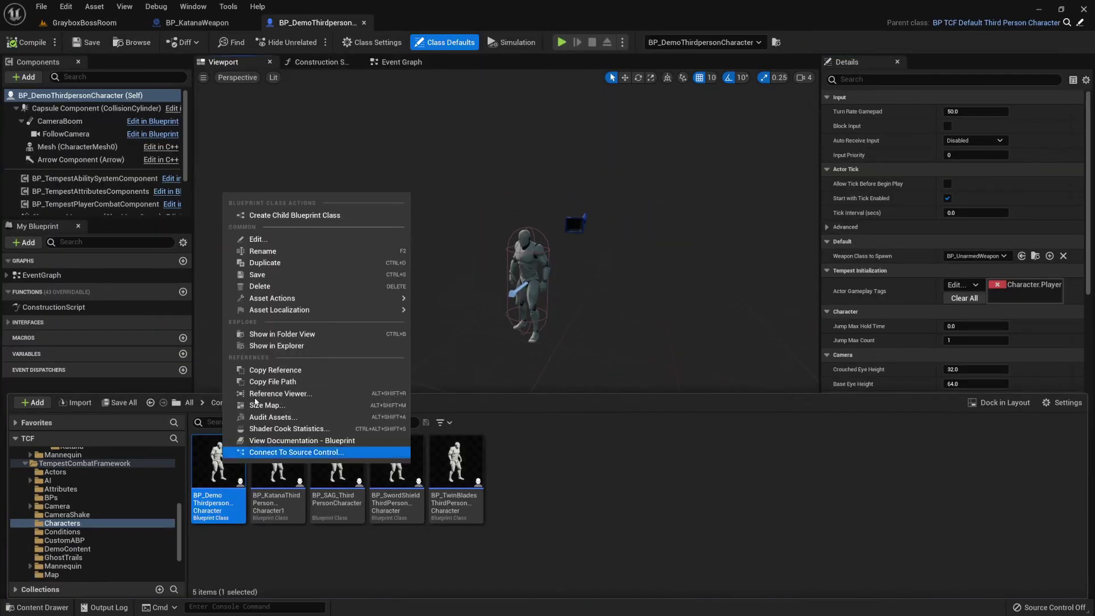
{"action": "left_click", "coordinate": [297, 219]}
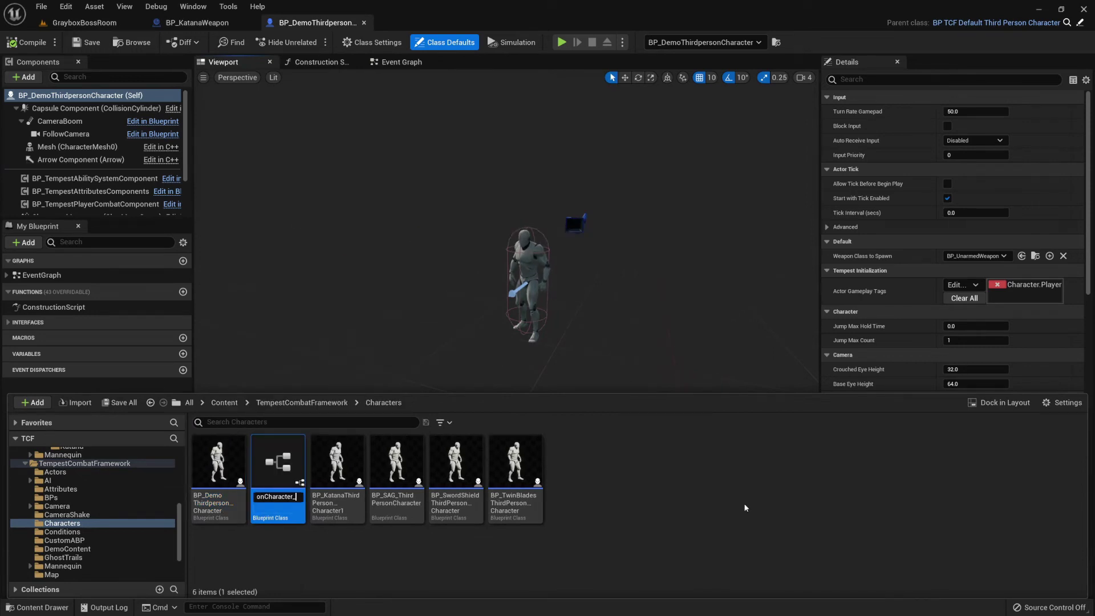
{"action": "key", "text": "BackSpace"}
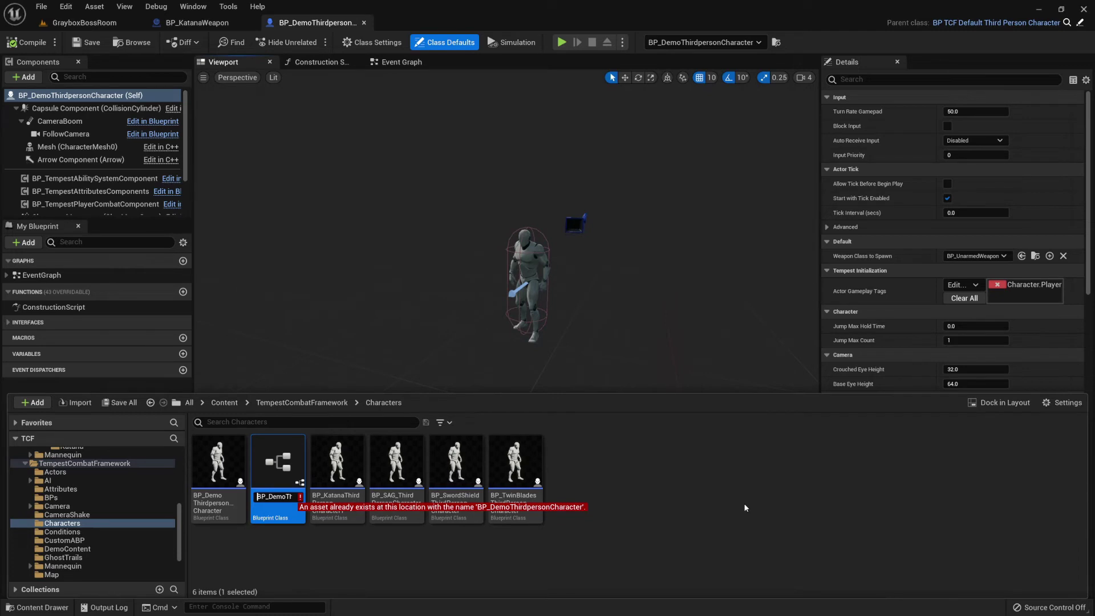
{"action": "key", "text": "BackSpace"}
{"action": "key", "text": "BackSpace"}
{"action": "key", "text": "BackSpace"}
{"action": "key", "text": "BackSpace"}
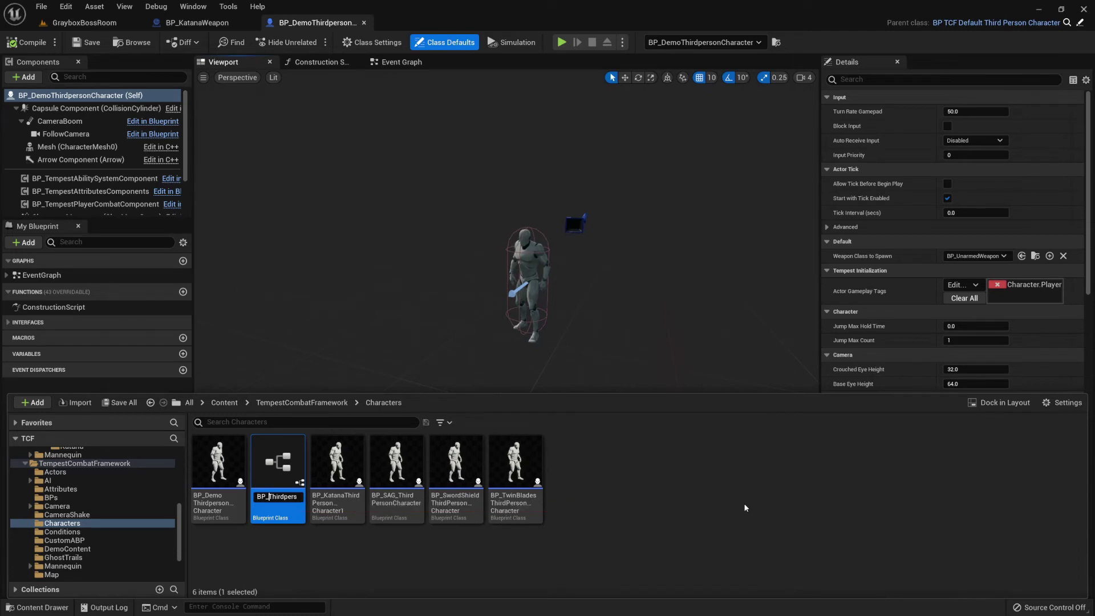
{"action": "key", "text": "Return"}
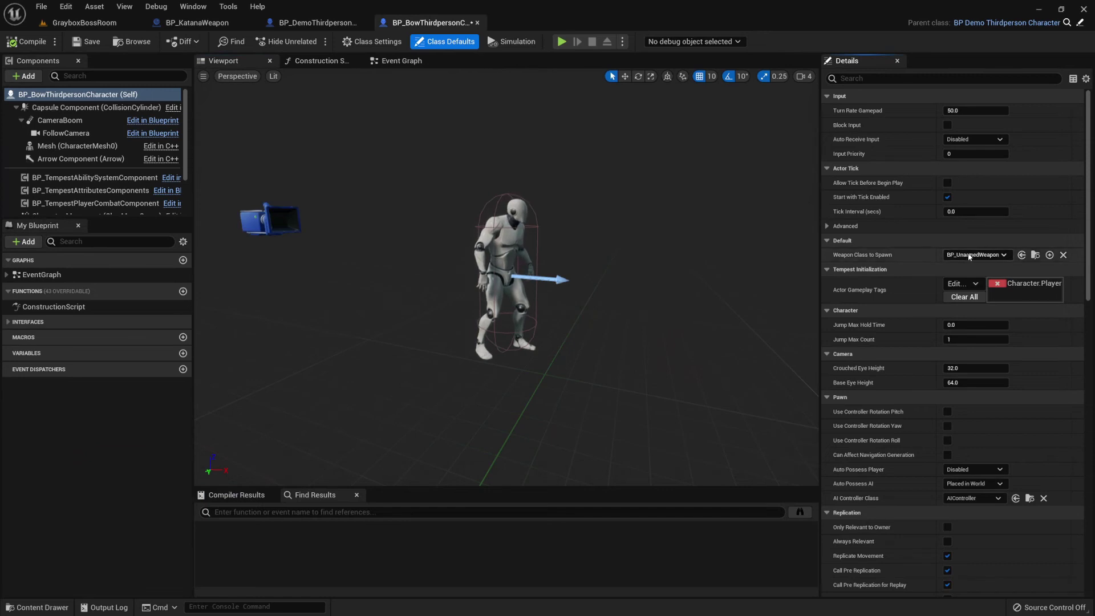
- Set the Weapon Class to Spawn of BP_BowThirdpersonCharacter to BP_BowArrowWeapon
{"action": "left_click", "coordinate": [967, 254]}
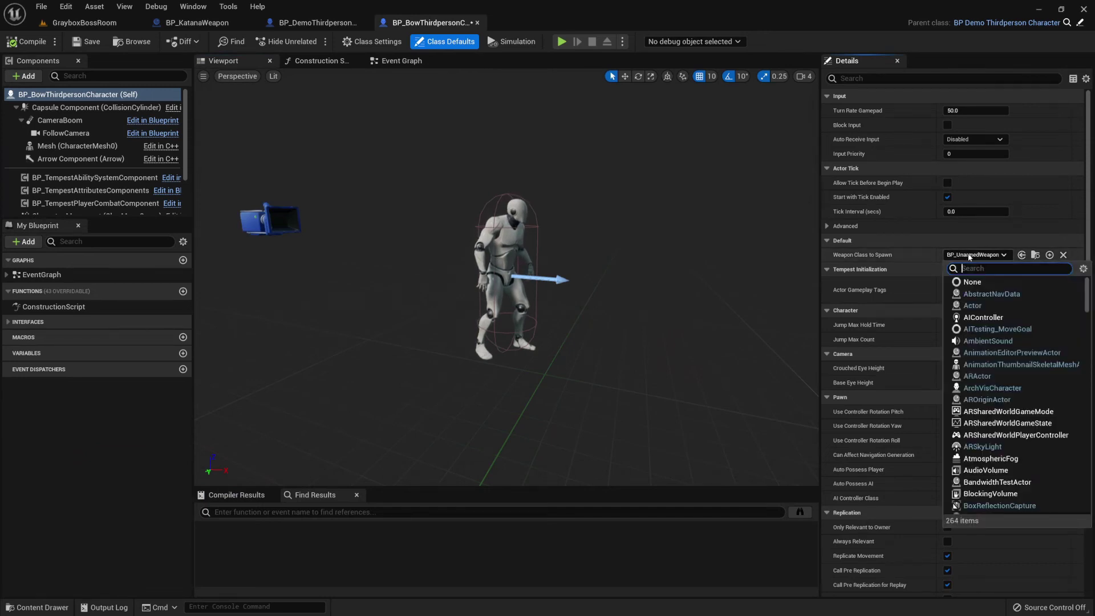
{"action": "type", "text": "bow"}
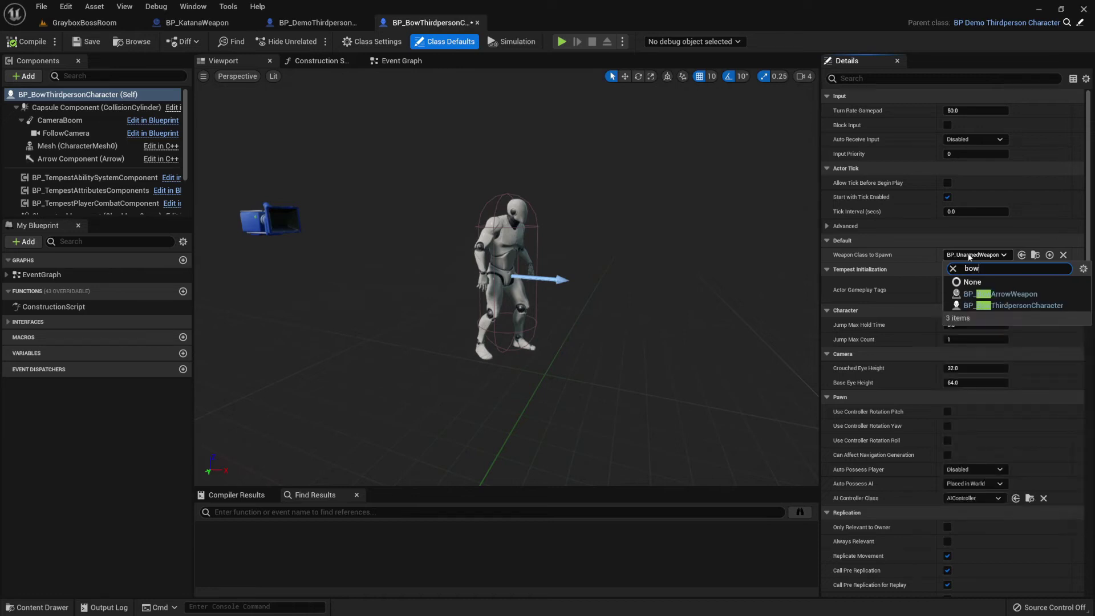
{"action": "left_click", "coordinate": [1007, 294]}
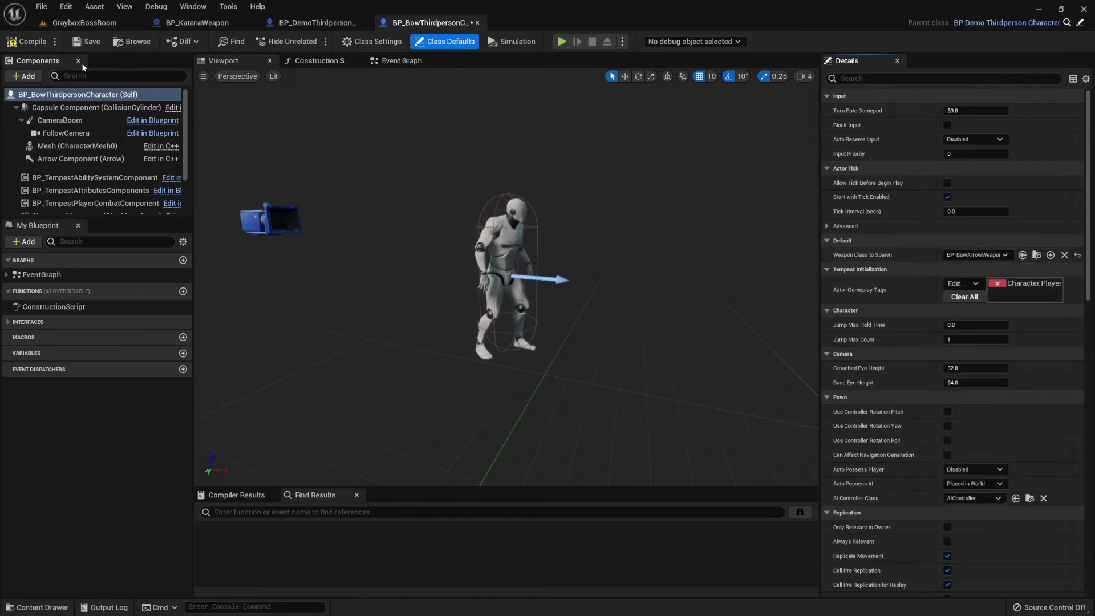
- Set the Skeletal Mesh of the bow character's Mesh component to SK_GhostSamurai_Bow02
{"action": "left_click", "coordinate": [86, 146]}
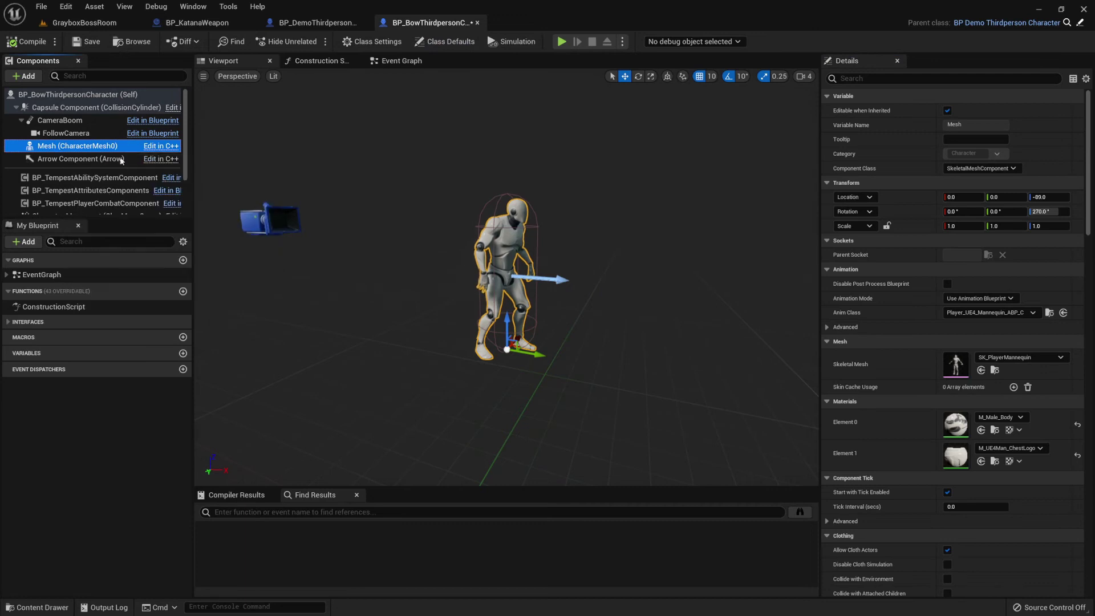
{"action": "left_click", "coordinate": [65, 133]}
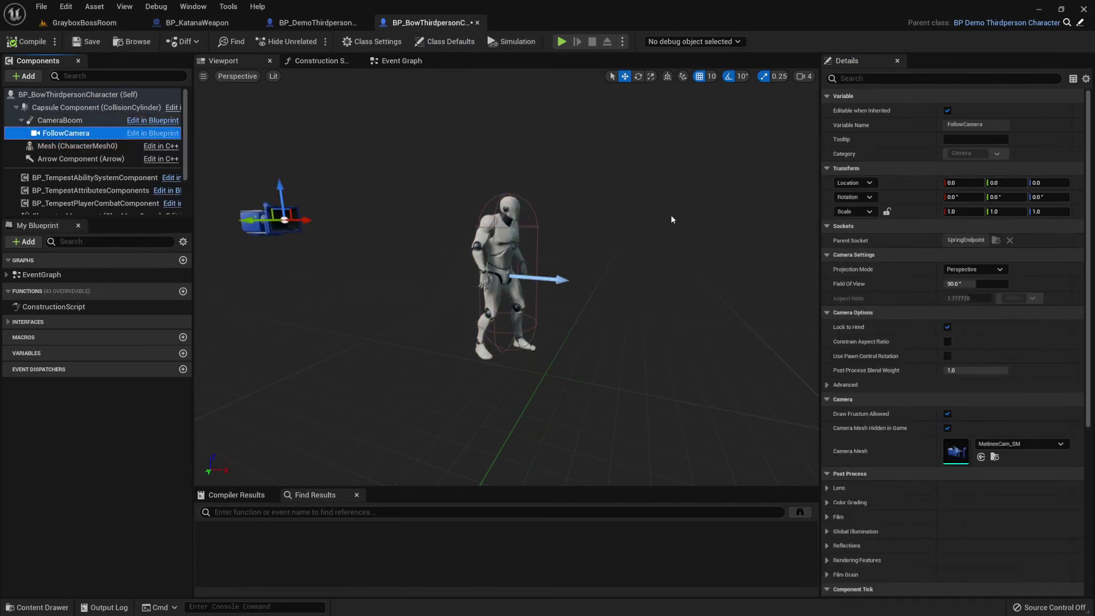
{"action": "right_click_drag", "start_coordinate": [372, 214], "coordinate": [262, 213]}
{"action": "key", "text": "d"}
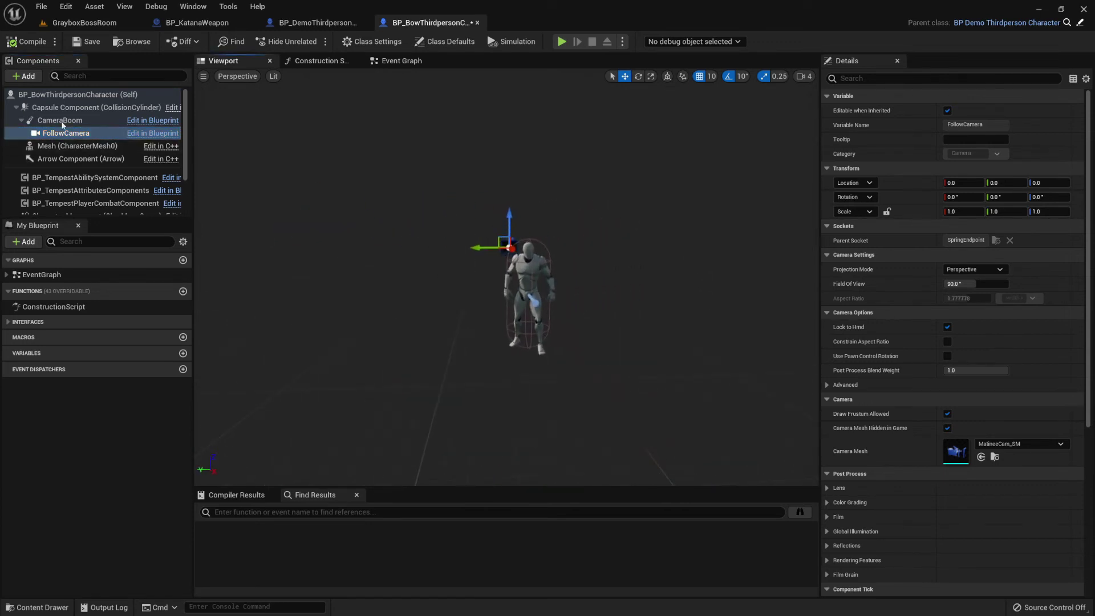
{"action": "left_click", "coordinate": [67, 147]}
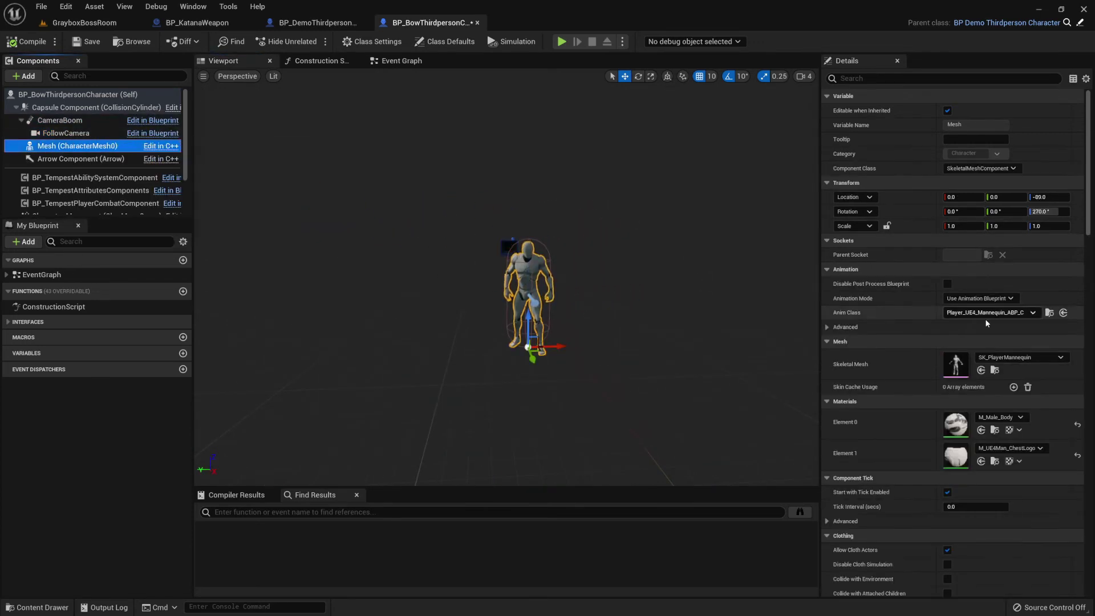
{"action": "left_click", "coordinate": [999, 358]}
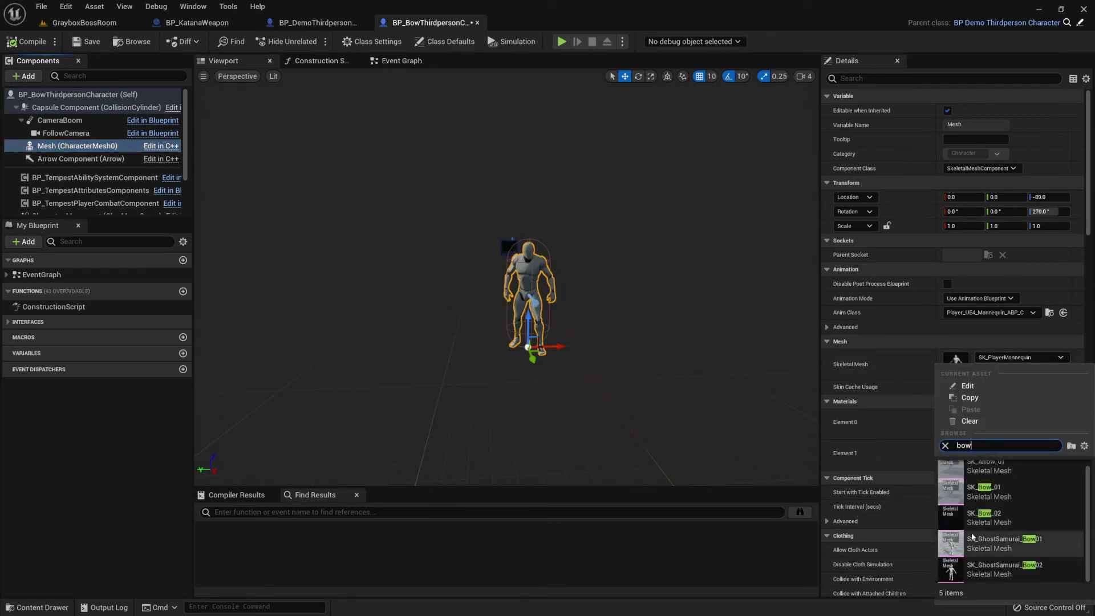
{"action": "left_click", "coordinate": [1011, 570]}
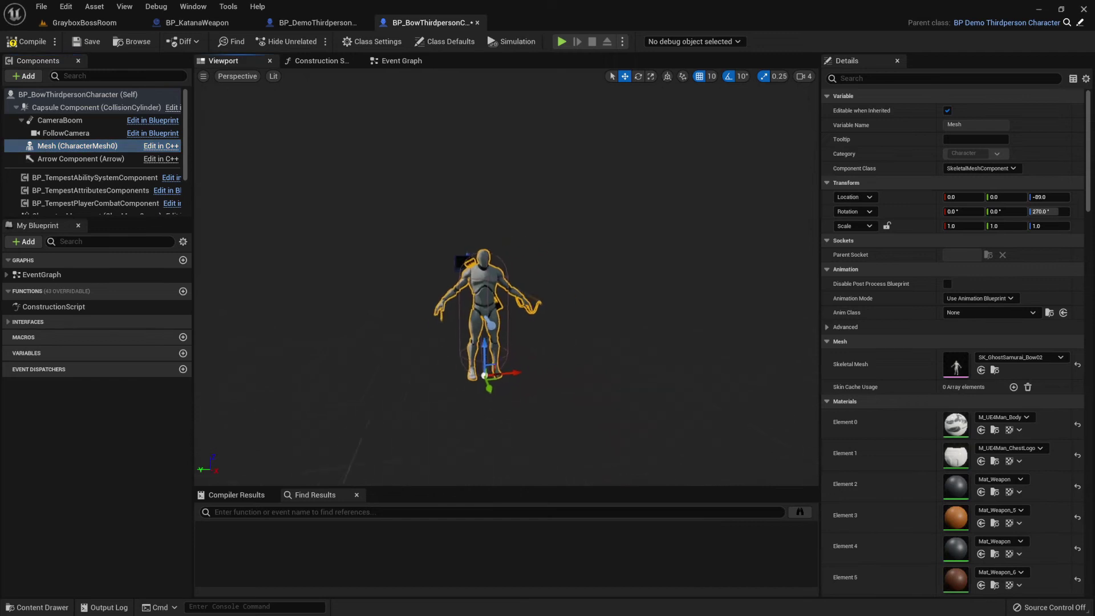
- Assign Player_BowArrow_ABP as the Anim Class of the bow character's mesh and check its bow and quiver from behind
{"action": "left_click", "coordinate": [1008, 314]}
{"action": "type", "text": "b"}
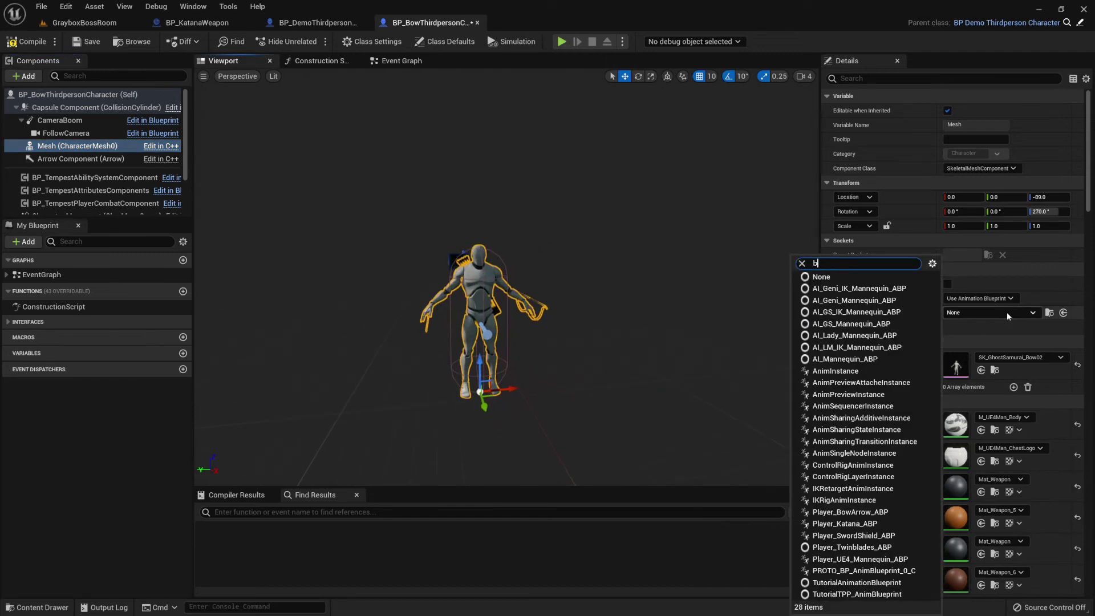
{"action": "type", "text": "ow"}
{"action": "left_click", "coordinate": [1002, 353]}
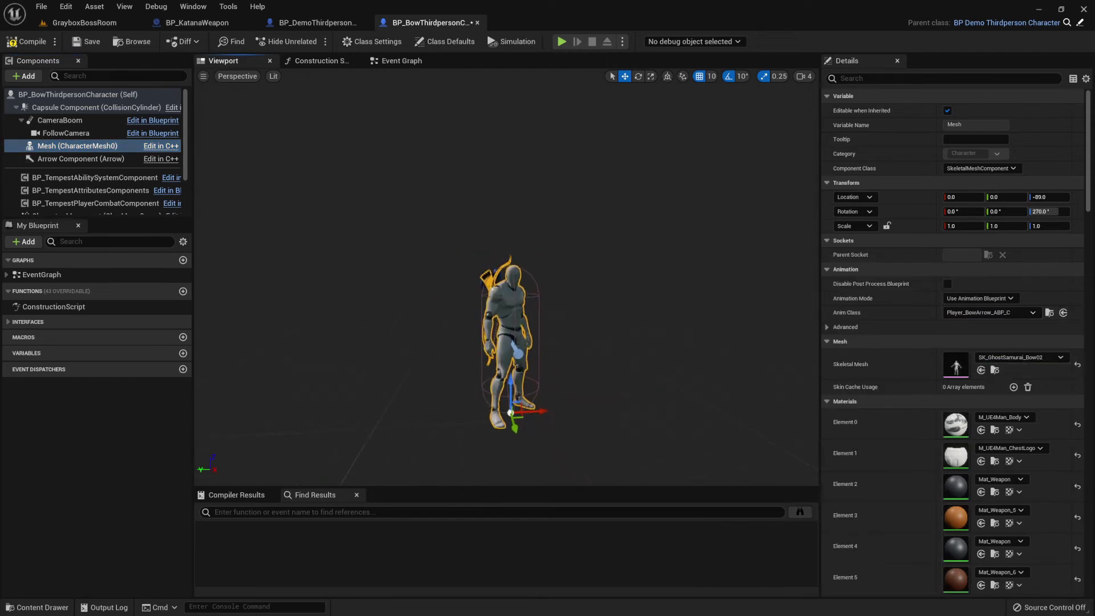
{"action": "right_click_drag", "start_coordinate": [618, 358], "coordinate": [626, 366]}
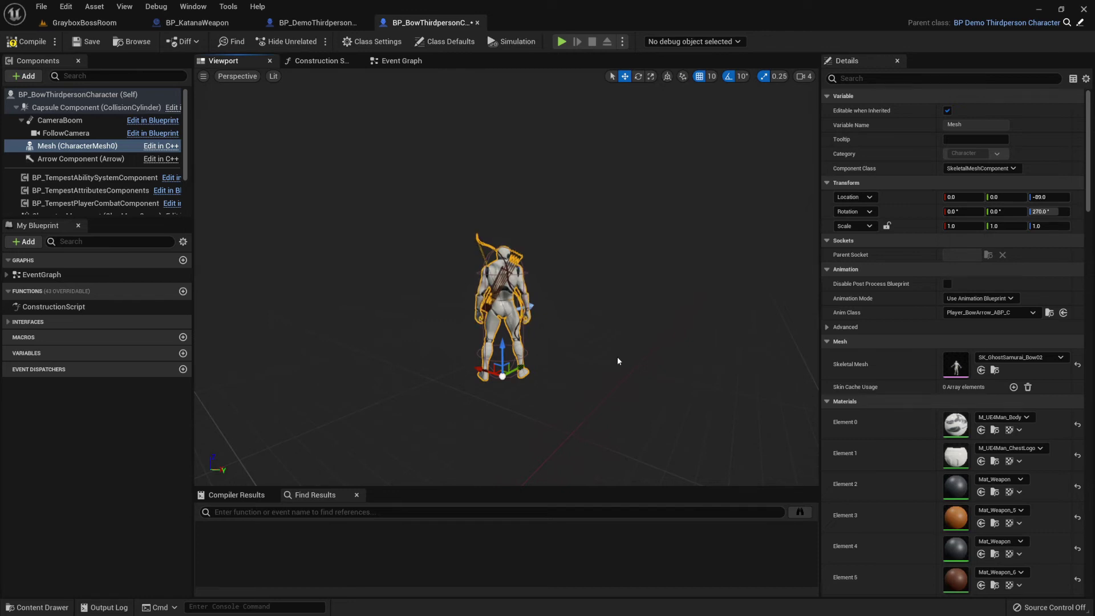
{"action": "left_click_drag", "start_coordinate": [617, 357], "coordinate": [616, 359]}
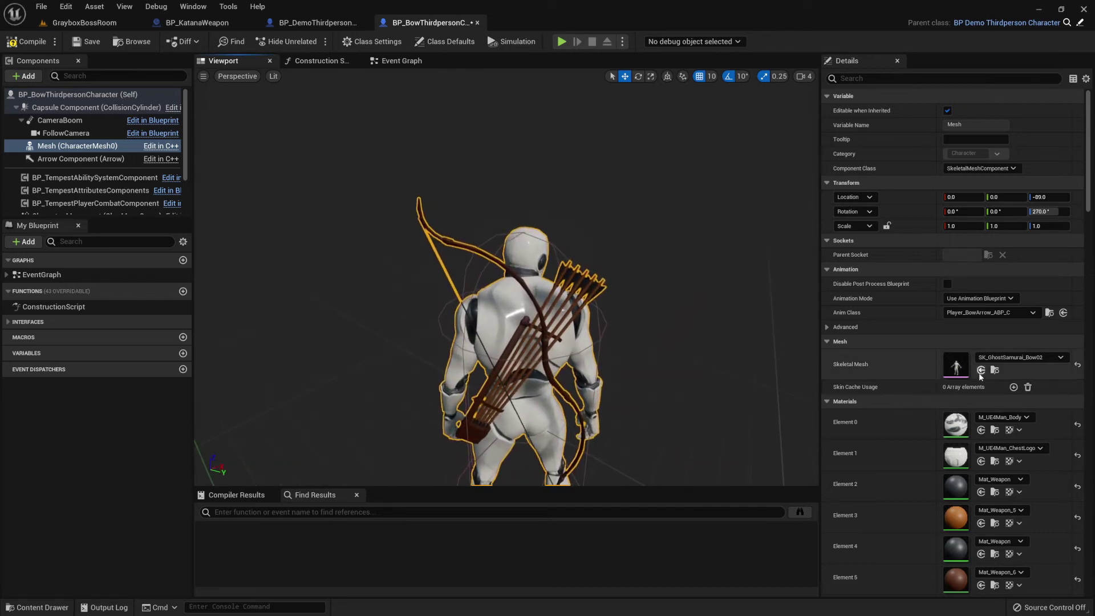
- Open the SK_GhostSamurai_Bow02 skeletal mesh and examine its reference pose and the bow, string and arrow bones in its skeleton
{"action": "double_click", "coordinate": [956, 365]}
{"action": "key", "text": "d"}
{"action": "right_click_drag", "start_coordinate": [725, 316], "coordinate": [725, 316]}
{"action": "left_click_drag", "start_coordinate": [599, 201], "coordinate": [599, 201]}
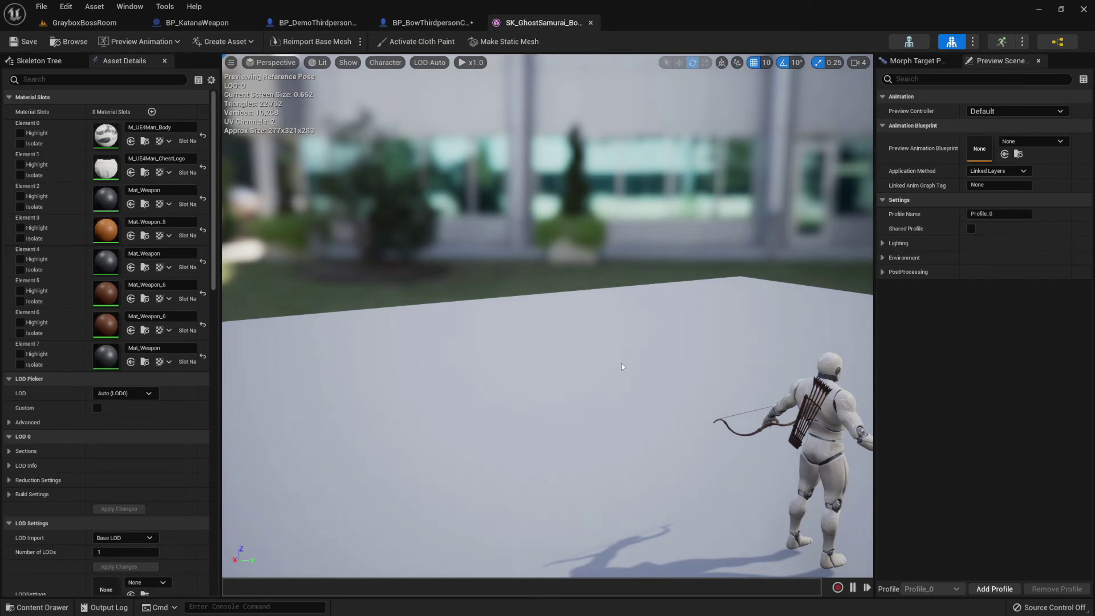
{"action": "left_click_drag", "start_coordinate": [621, 365], "coordinate": [625, 352]}
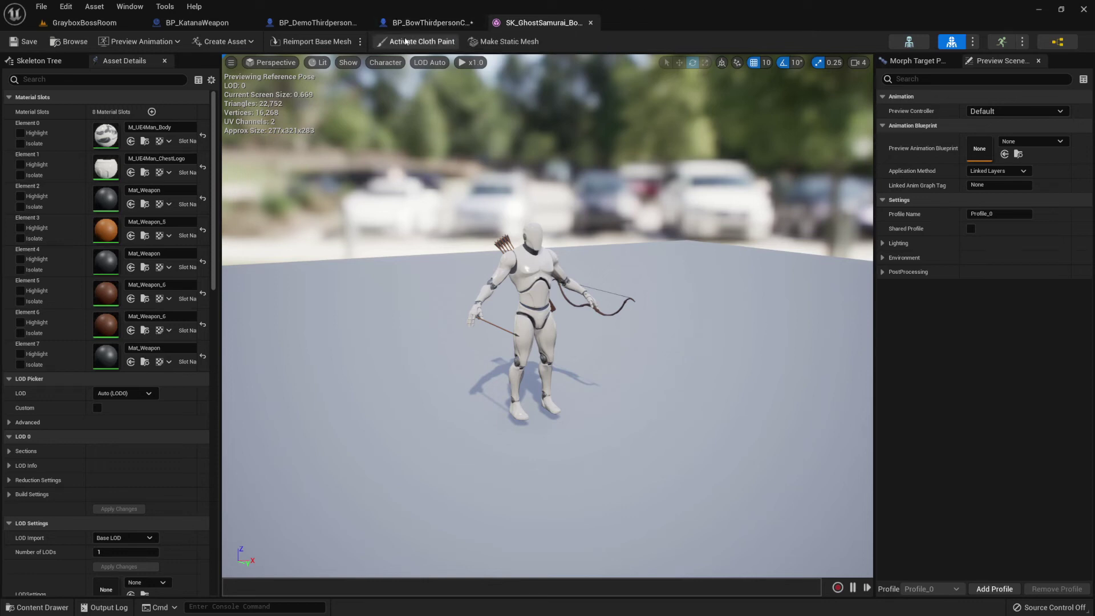
{"action": "left_click", "coordinate": [39, 61]}
{"action": "scroll", "coordinate": [140, 310], "scroll_direction": "down", "scroll_amount": 3}
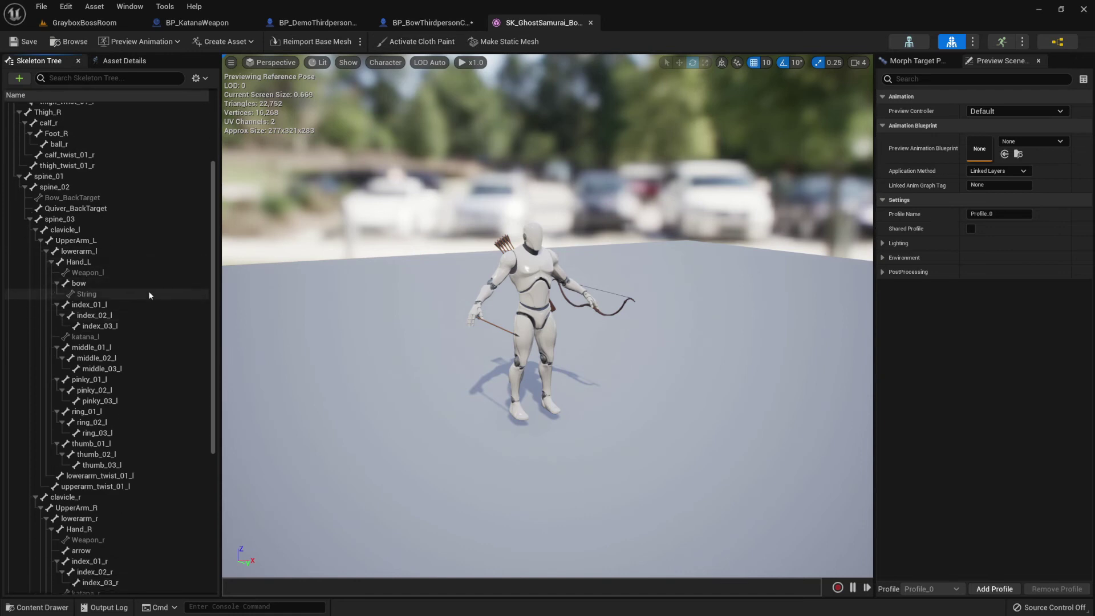
{"action": "left_click", "coordinate": [147, 294]}
- Return to the BP_BowThirdpersonCharacter blueprint and save its changes
{"action": "left_click", "coordinate": [432, 23]}
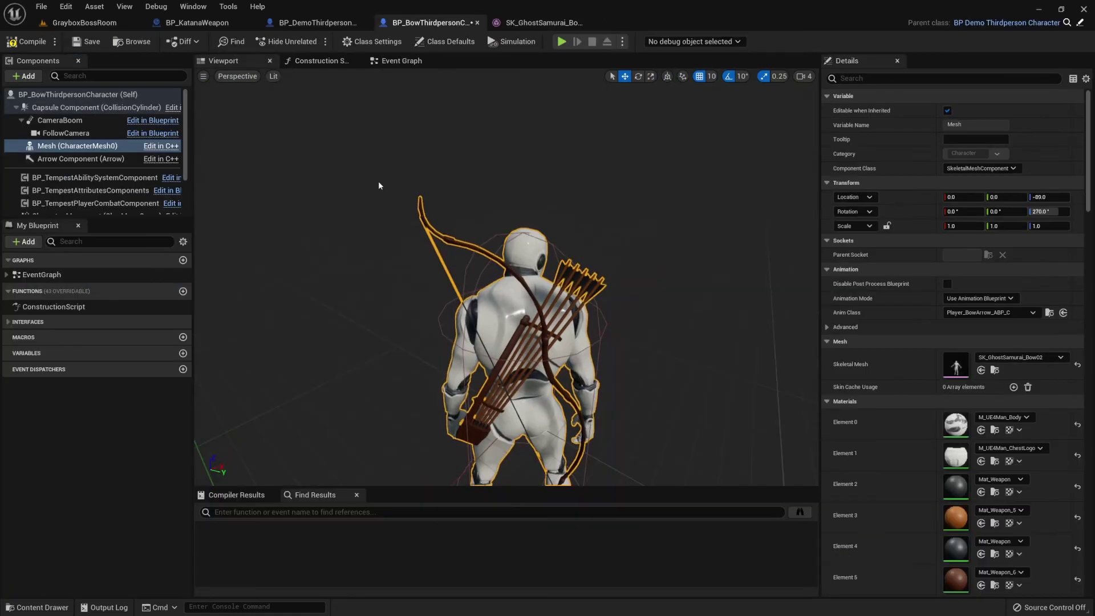
{"action": "left_click", "coordinate": [401, 93]}
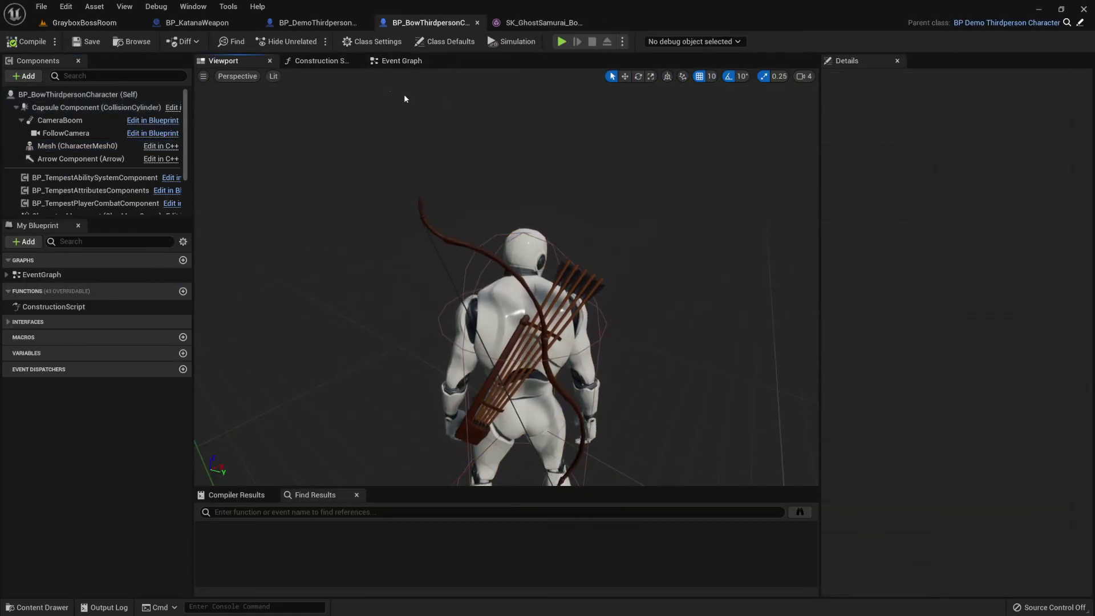
- Focus on the demo character placed in the GrayboxBossRoom level and raise it to a Z location of 150
{"action": "left_click", "coordinate": [123, 24]}
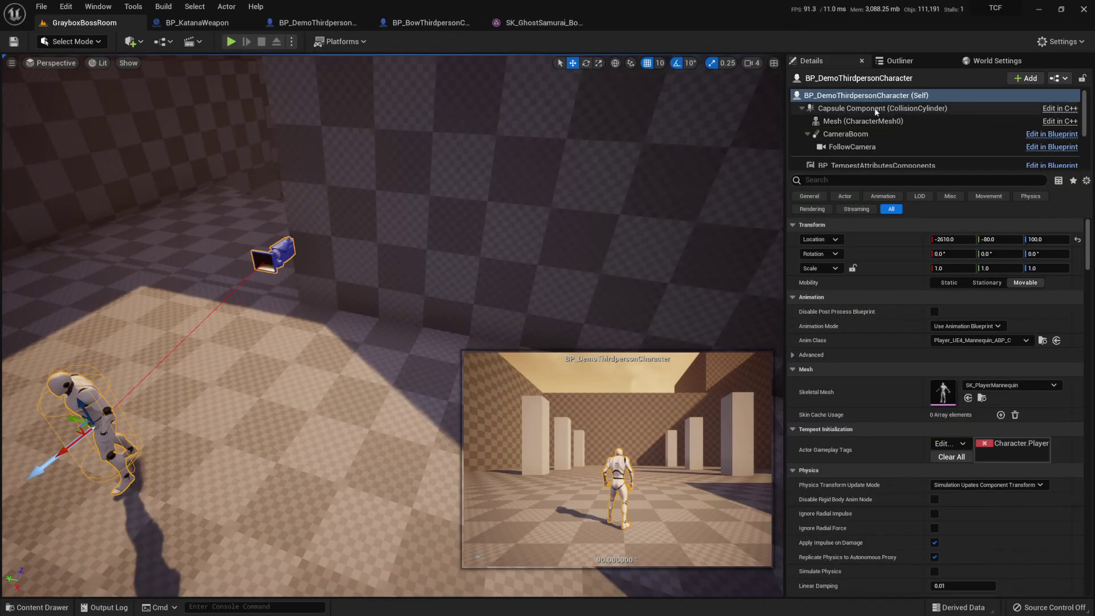
{"action": "key", "text": "f"}
{"action": "left_click_drag", "start_coordinate": [397, 286], "coordinate": [397, 255]}
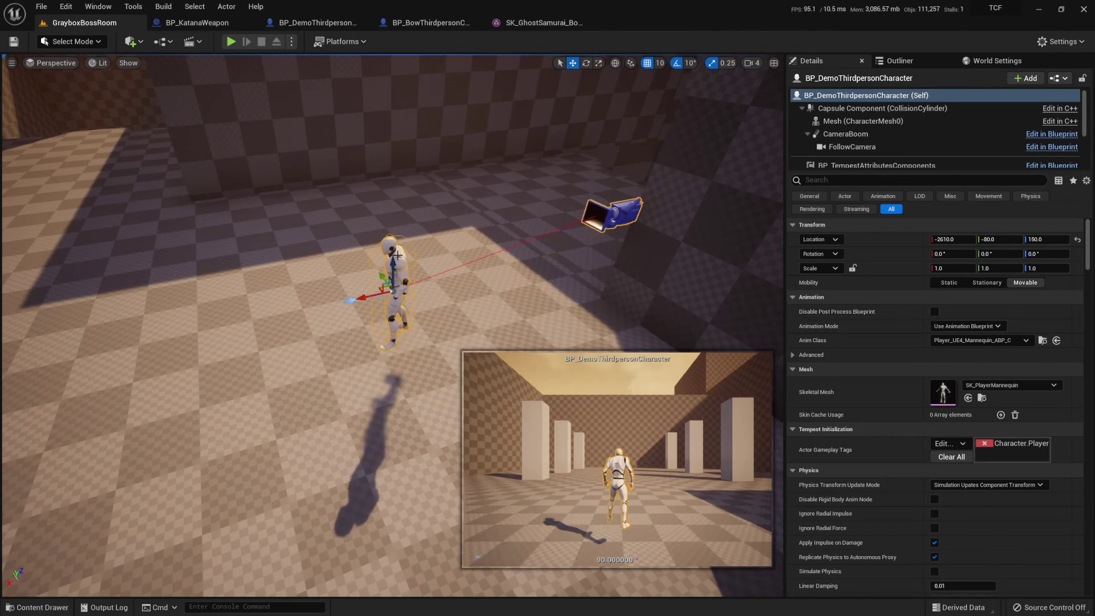
- Replace the demo character in the level with BP_BowThirdpersonCharacter and set its Auto Possess Player to Player 0
{"action": "key", "text": "Delete"}
{"action": "left_click", "coordinate": [37, 607]}
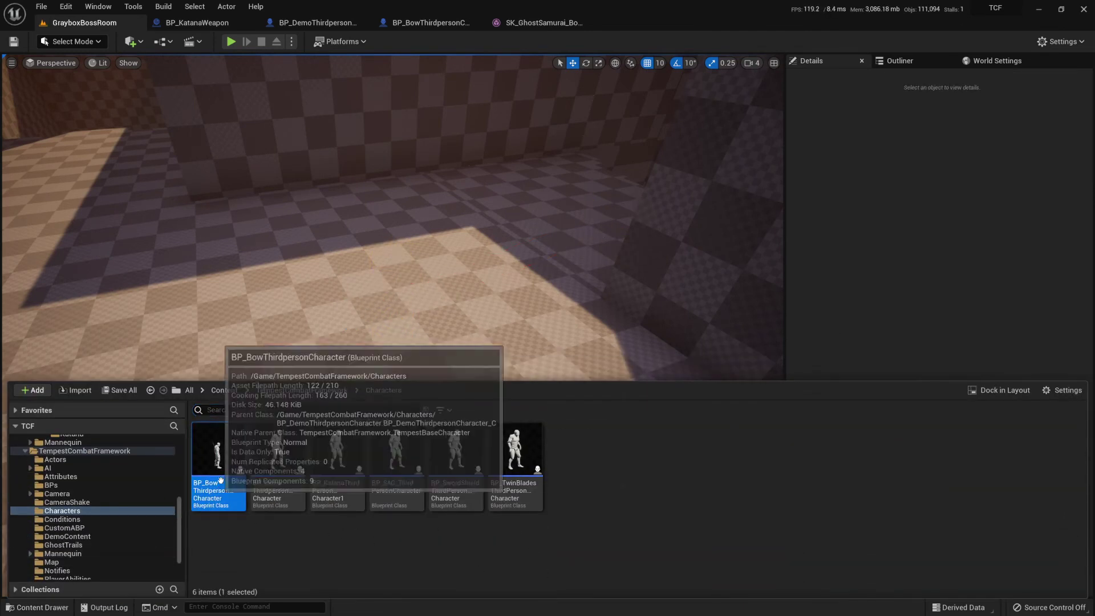
{"action": "left_click_drag", "start_coordinate": [218, 451], "coordinate": [322, 268]}
{"action": "left_click_drag", "start_coordinate": [1087, 253], "coordinate": [1088, 573]}
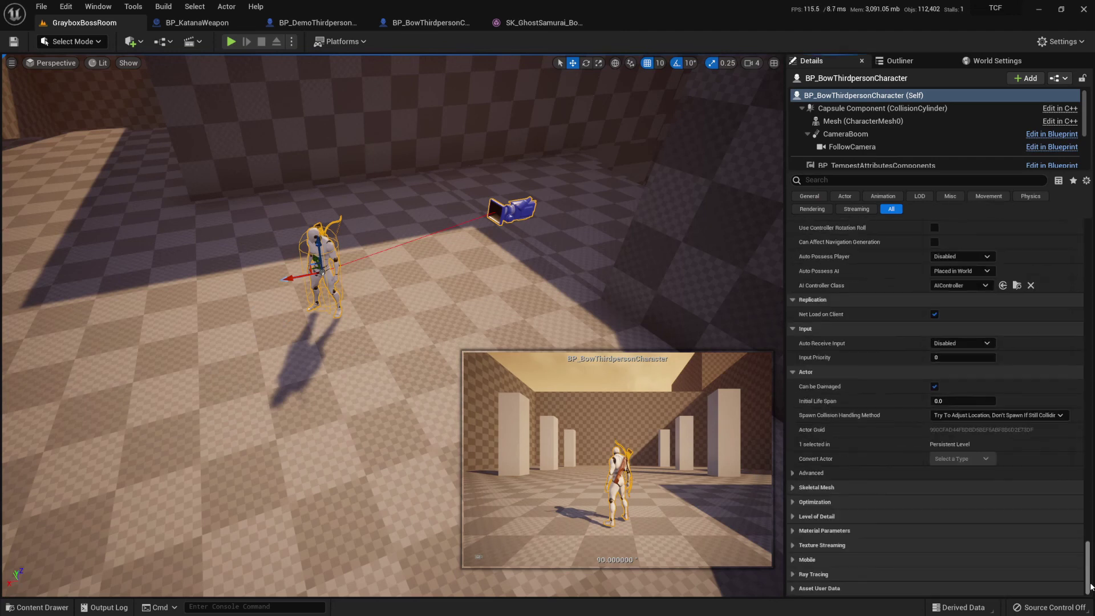
{"action": "left_click", "coordinate": [963, 257]}
{"action": "left_click", "coordinate": [963, 278]}
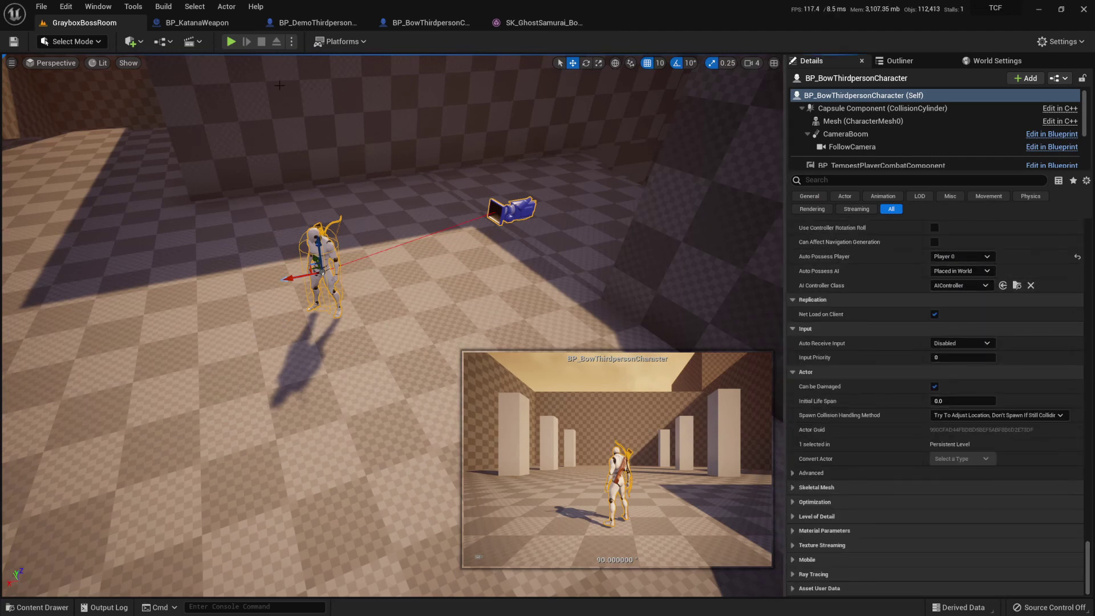
- Attempt to play the level, open all errored blueprints, cancel the play session and close the Message Log
{"action": "left_click", "coordinate": [232, 41]}
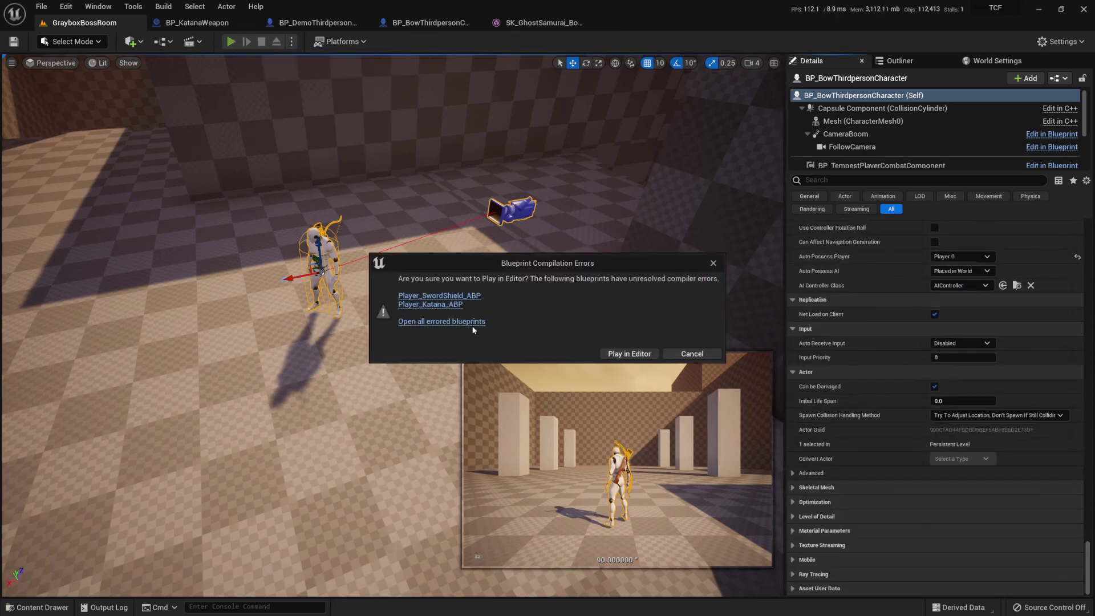
{"action": "left_click", "coordinate": [469, 322]}
{"action": "left_click", "coordinate": [692, 353]}
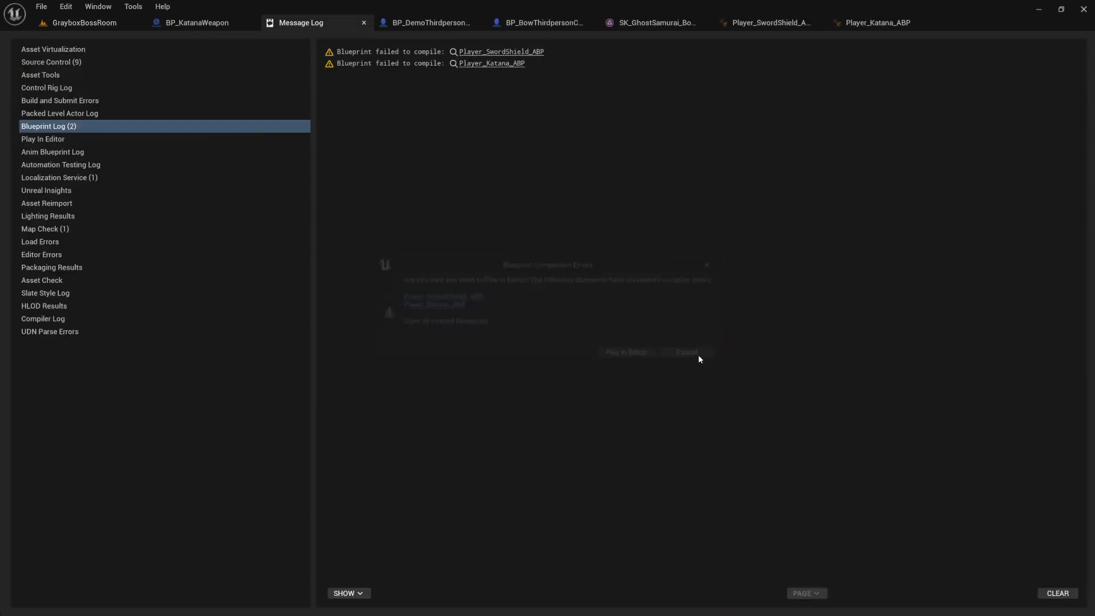
{"action": "left_click", "coordinate": [364, 23]}
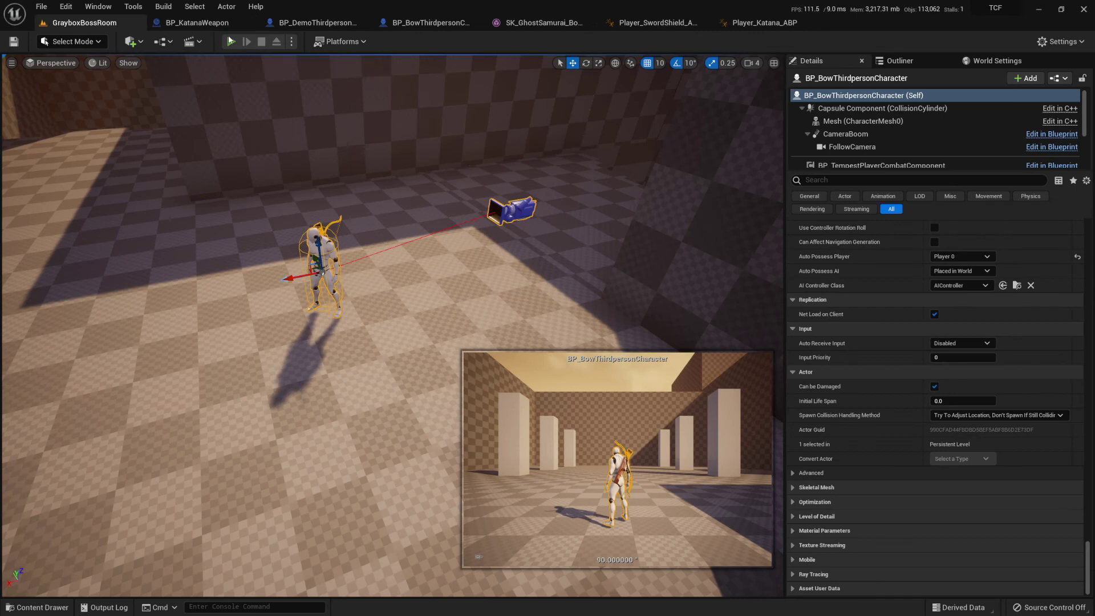
- Play the level despite the compile errors, run the bow character around to check its movement and bow, and end the session
{"action": "left_click", "coordinate": [231, 41]}
{"action": "left_click", "coordinate": [567, 352]}
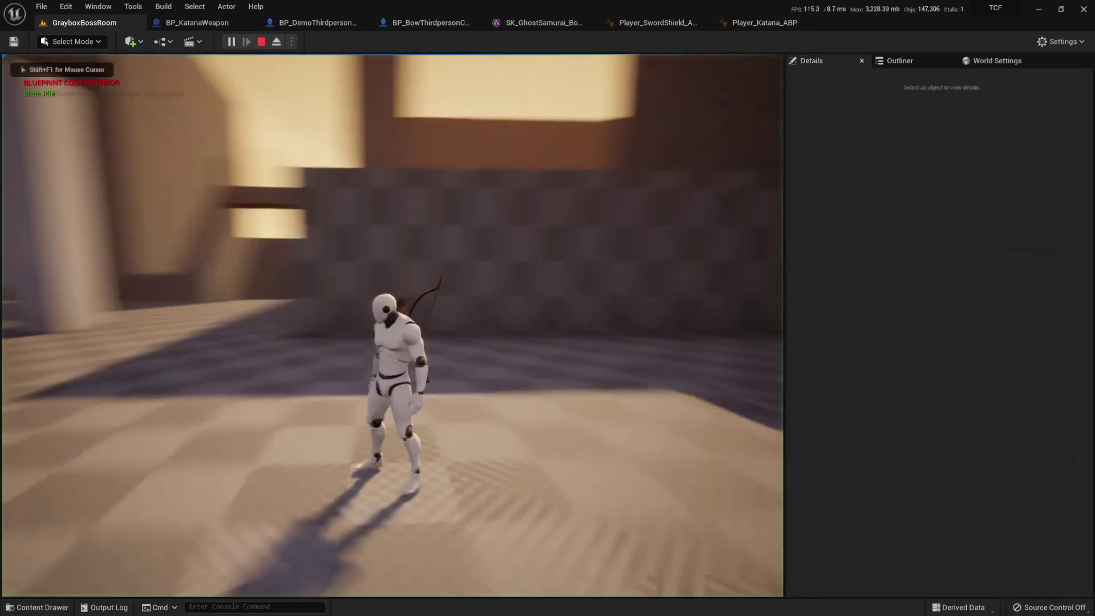
{"action": "key", "text": "w"}
{"action": "key", "text": "a"}
{"action": "key", "text": "d"}
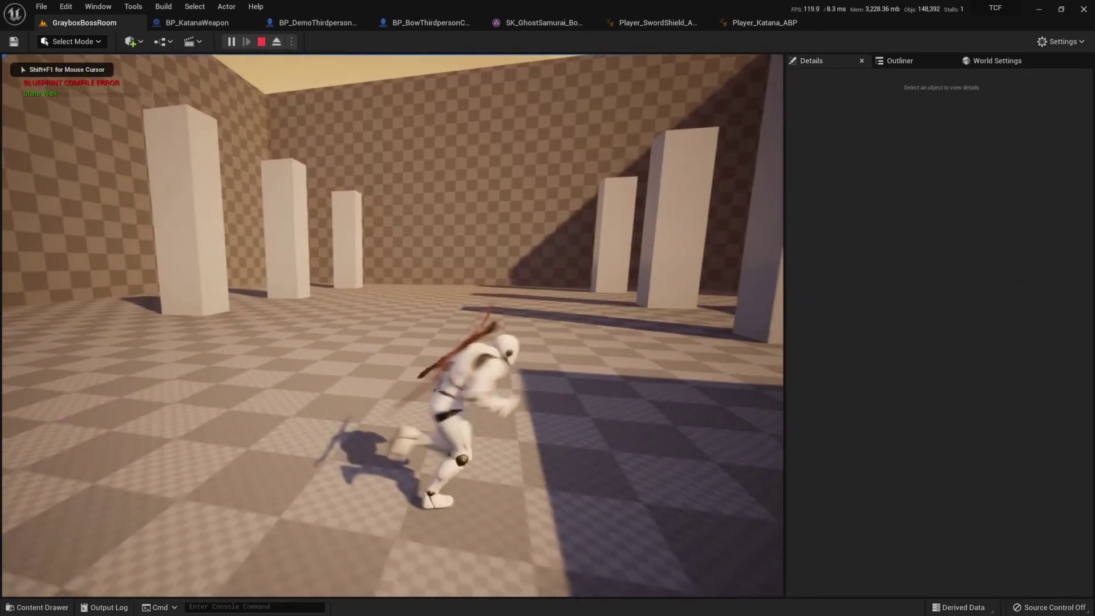
{"action": "key", "text": "w"}
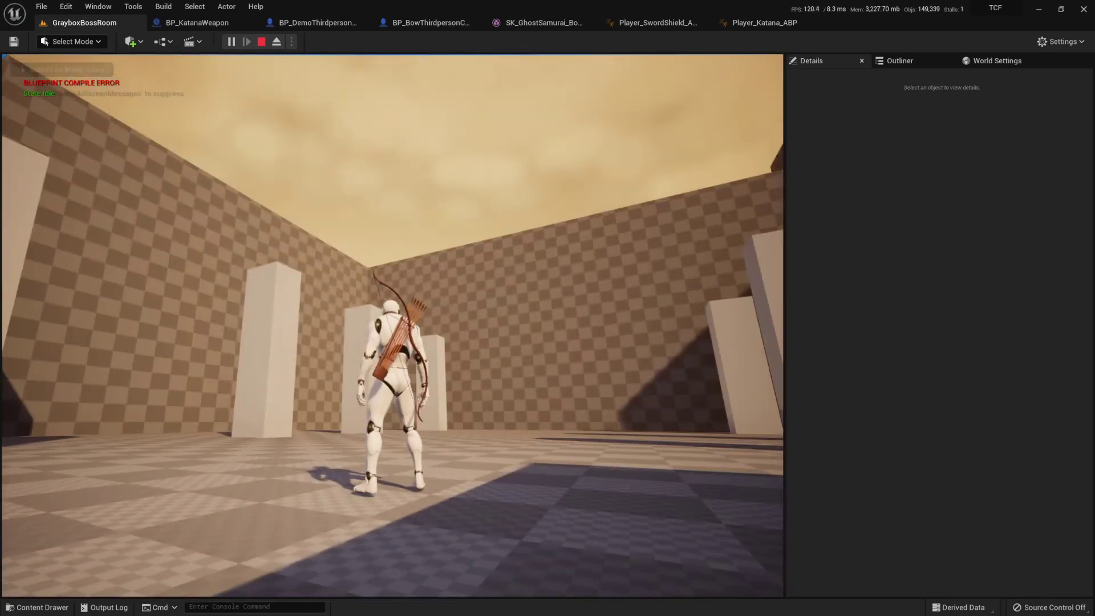
{"action": "key", "text": "w"}
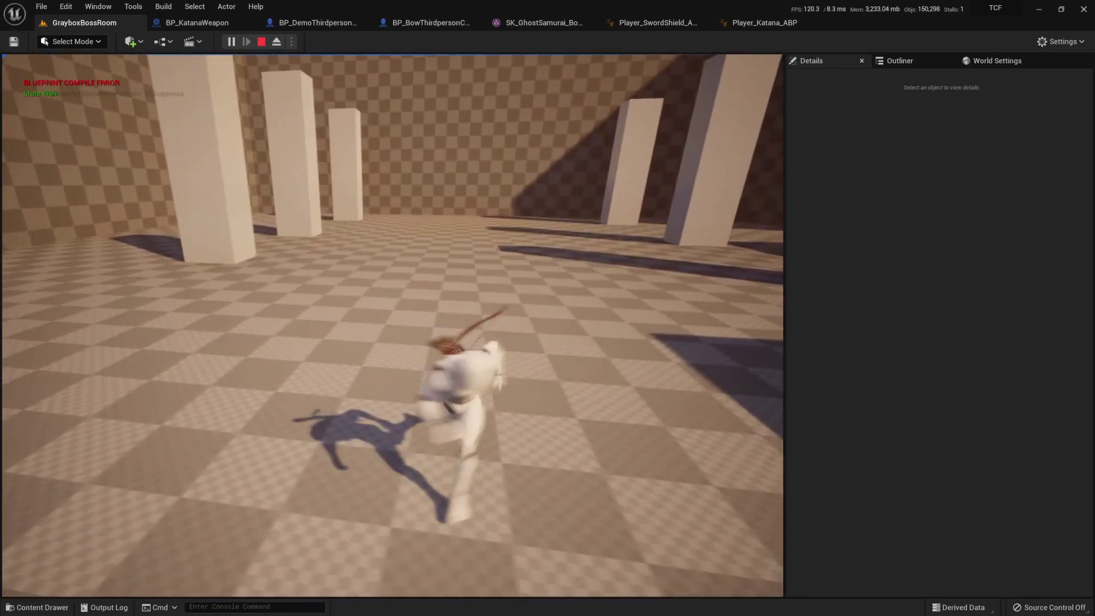
{"action": "key", "text": "a"}
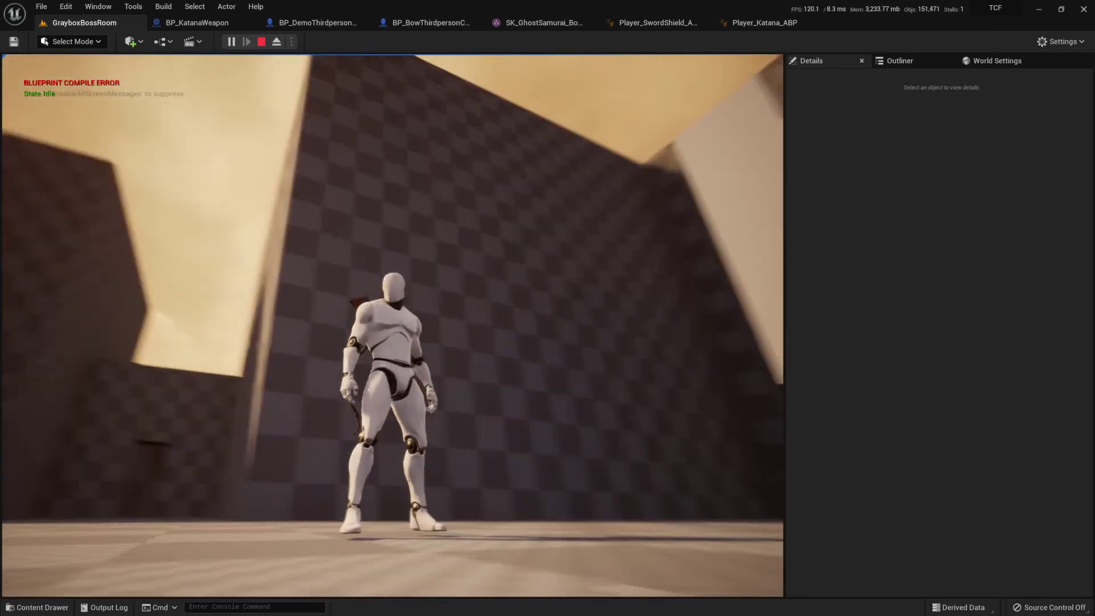
{"action": "key", "text": "Escape"}
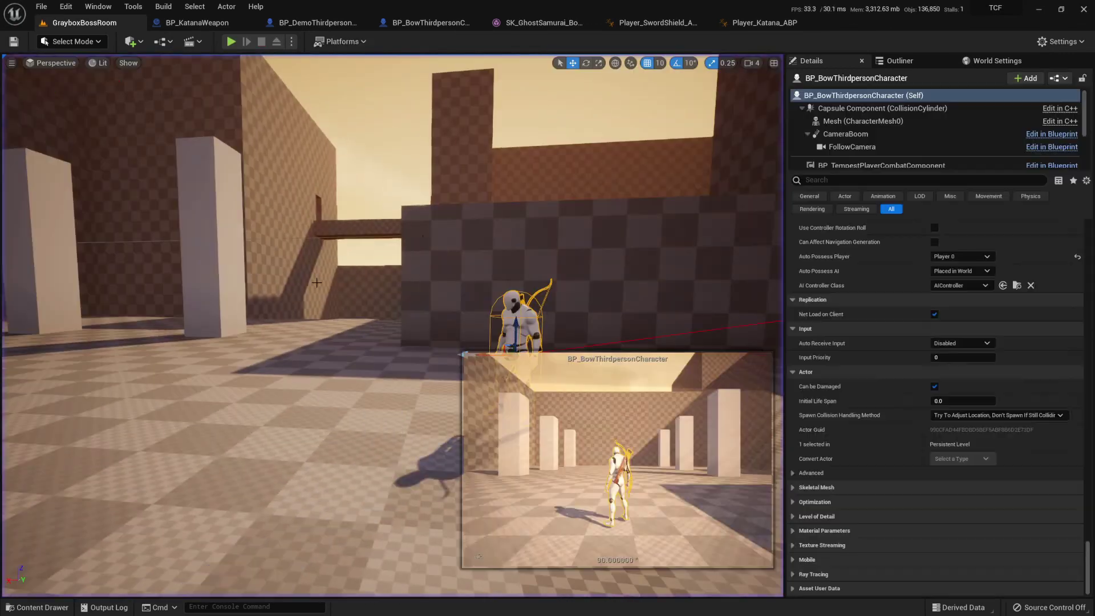
- Lower the mesh in BP_BowThirdpersonCharacter to a Z location of -99 and compile the blueprint
{"action": "left_click", "coordinate": [403, 24]}
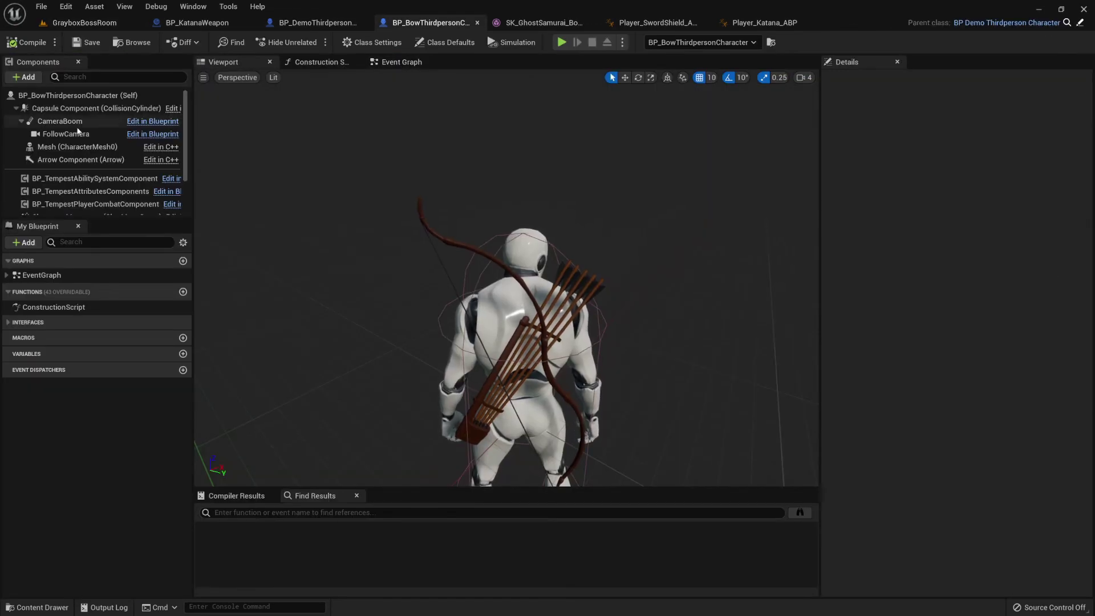
{"action": "left_click", "coordinate": [77, 147]}
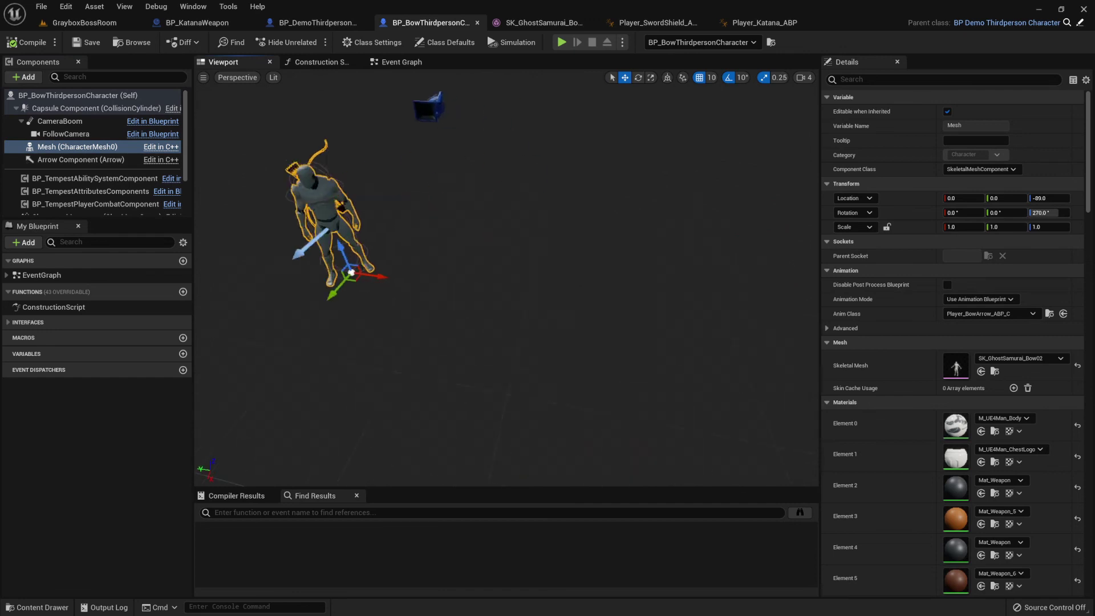
{"action": "right_click_drag", "start_coordinate": [490, 274], "coordinate": [422, 257]}
{"action": "left_click_drag", "start_coordinate": [423, 225], "coordinate": [422, 231]}
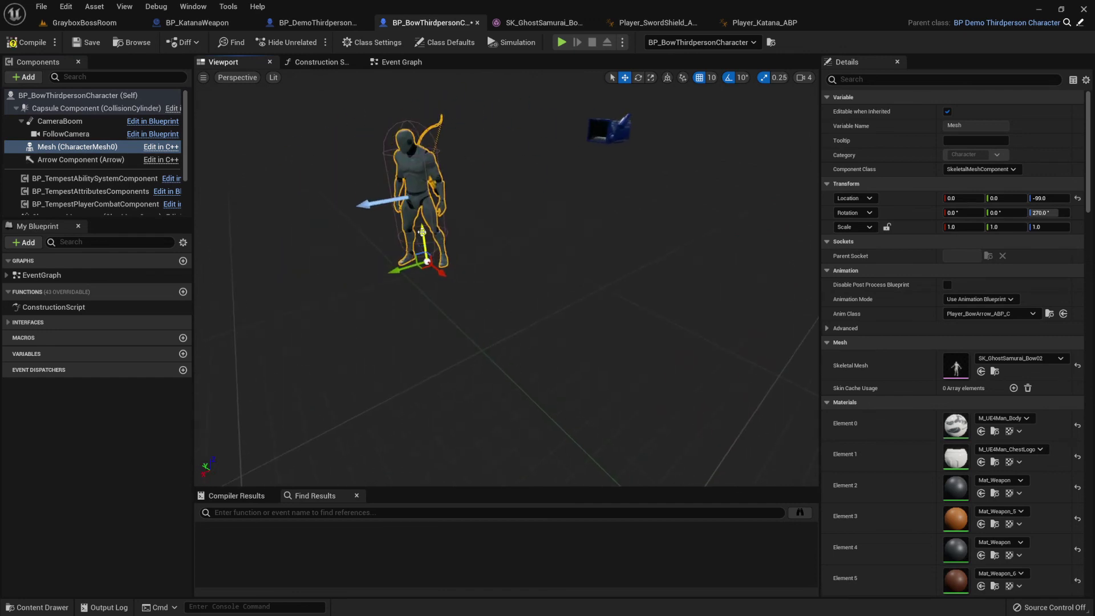
{"action": "left_click", "coordinate": [26, 42]}
- Play-test GrayboxBossRoom briefly to check how the lowered bow character stands on the floor
{"action": "left_click", "coordinate": [85, 22]}
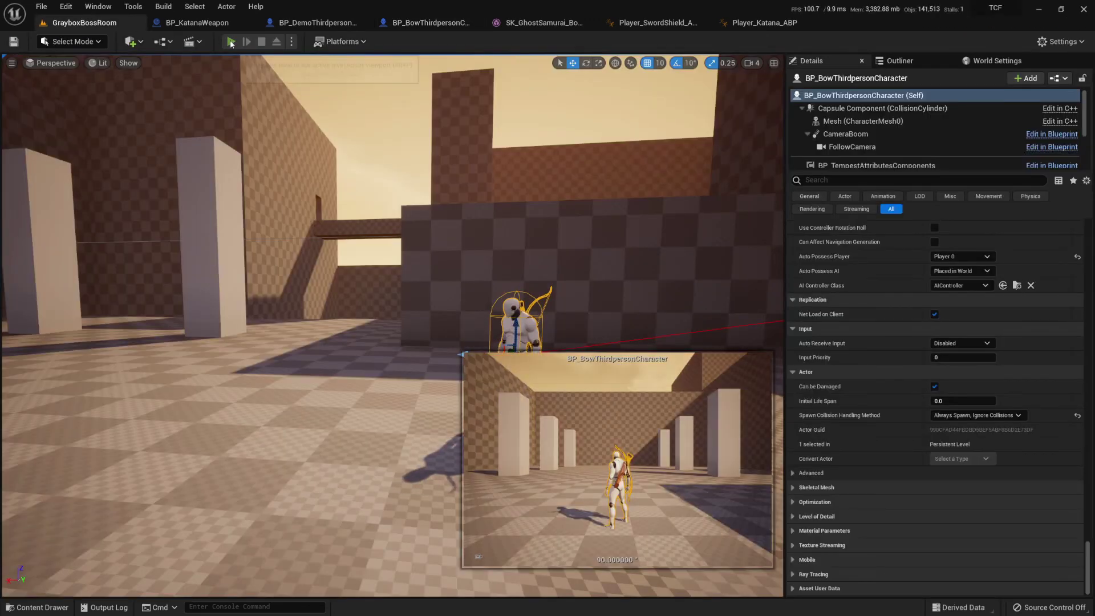
{"action": "left_click", "coordinate": [231, 41]}
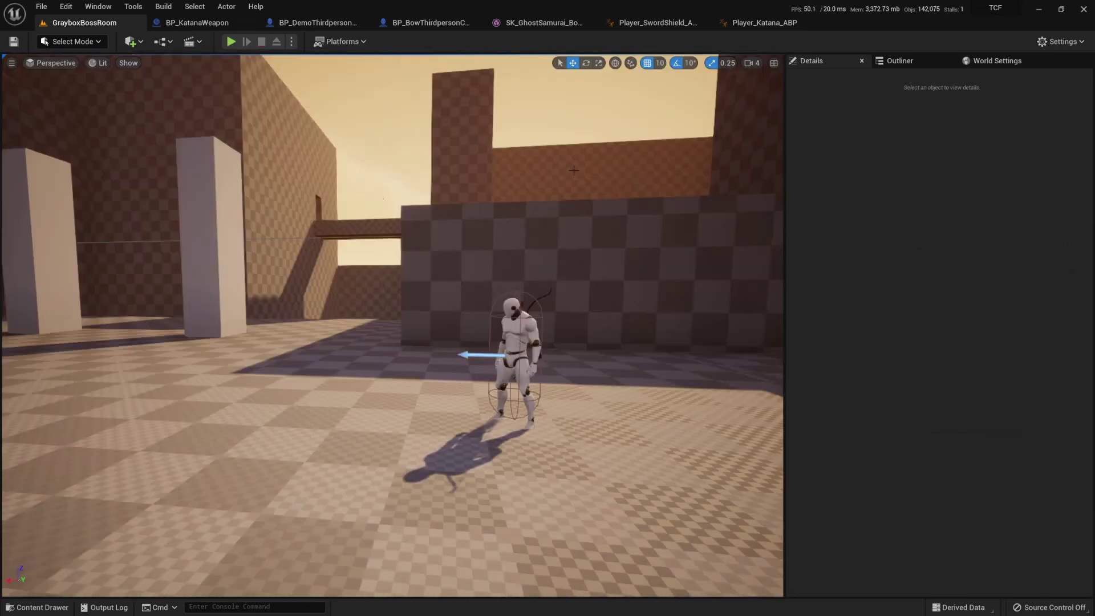
{"action": "key", "text": "Escape"}
- Set the mesh's Z location to -95 in the BP_DemoThirdpersonCharacter blueprint
{"action": "left_click", "coordinate": [333, 23]}
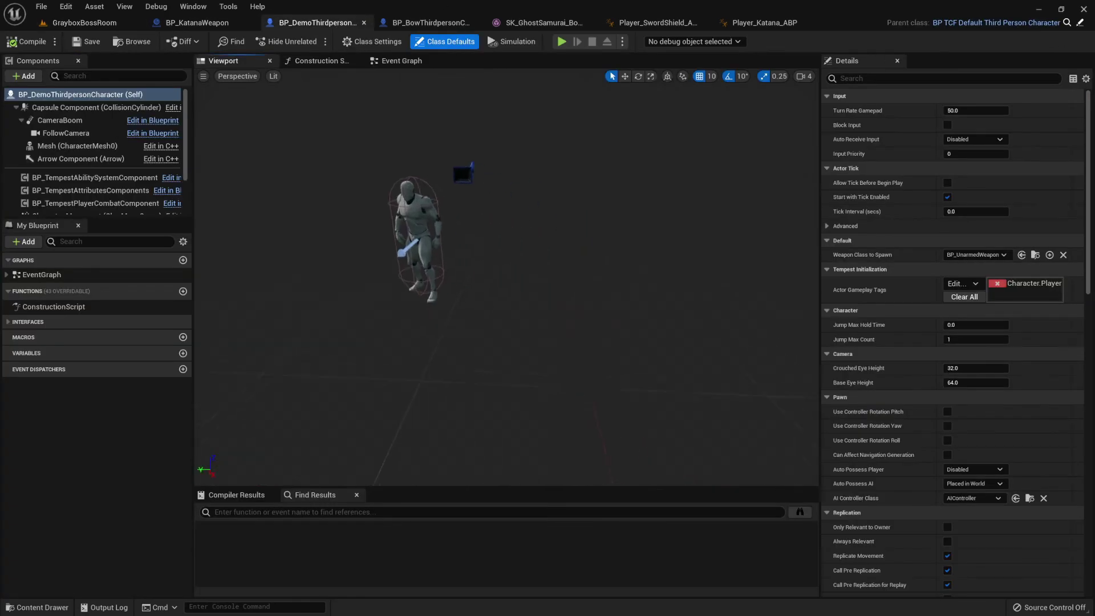
{"action": "right_click_drag", "start_coordinate": [365, 183], "coordinate": [342, 194]}
{"action": "left_click", "coordinate": [73, 145]}
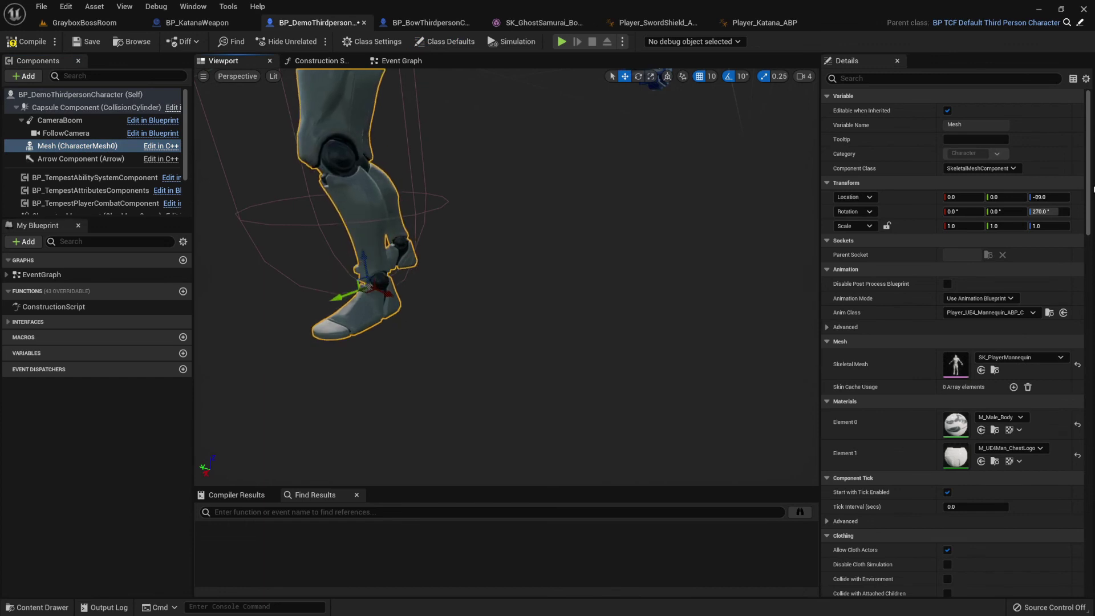
{"action": "left_click", "coordinate": [1048, 197]}
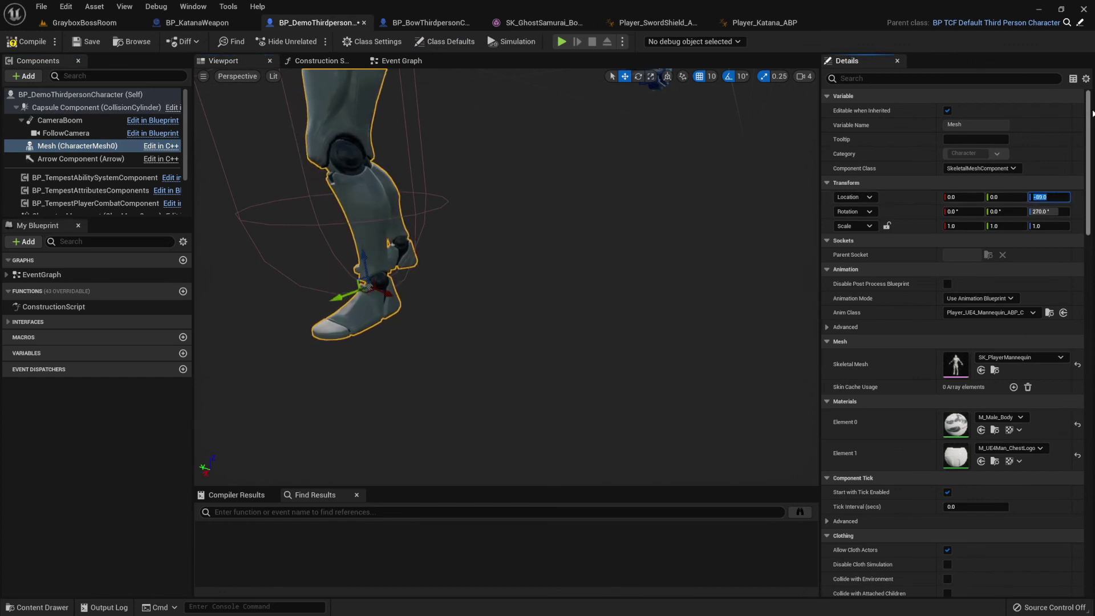
{"action": "type", "text": "-95"}
{"action": "key", "text": "Return"}
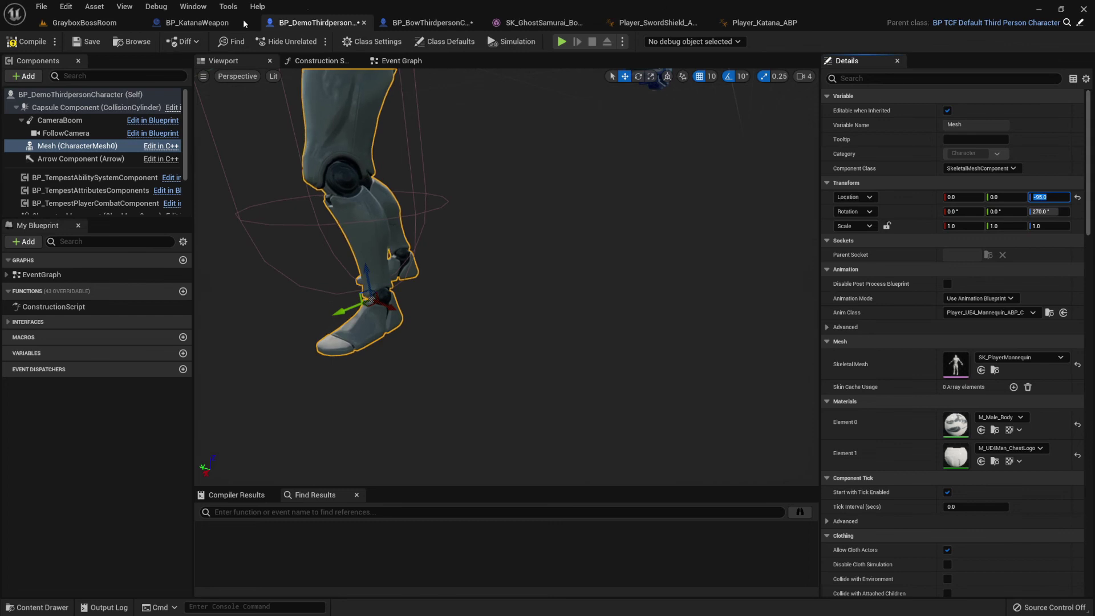
- Play the level again to check the bow character's foot height, and end the session
{"action": "left_click", "coordinate": [84, 23]}
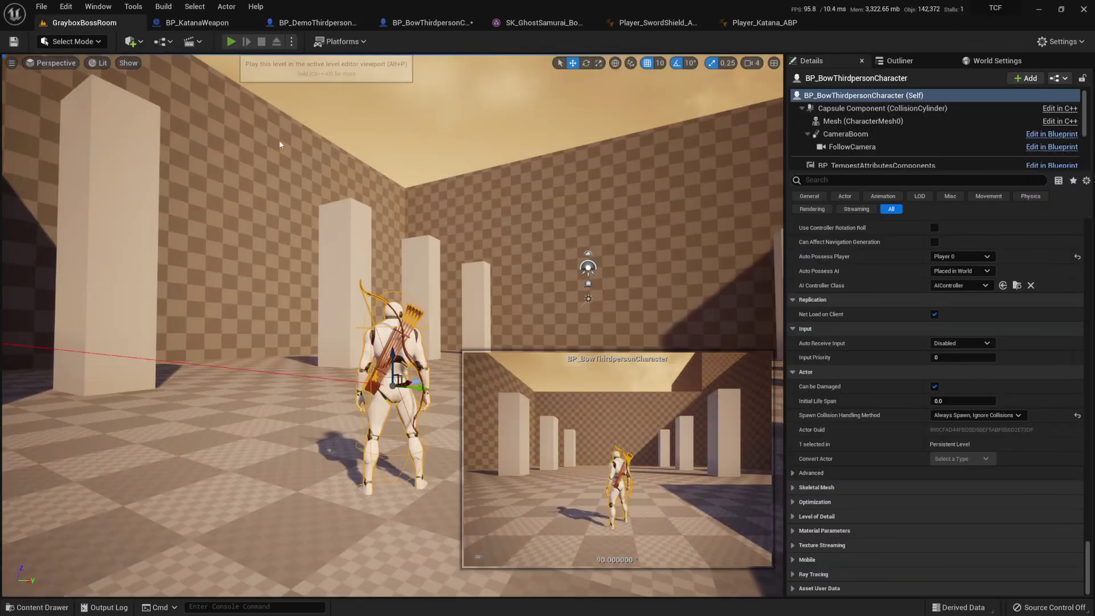
{"action": "left_click", "coordinate": [220, 139]}
{"action": "key", "text": "Escape"}
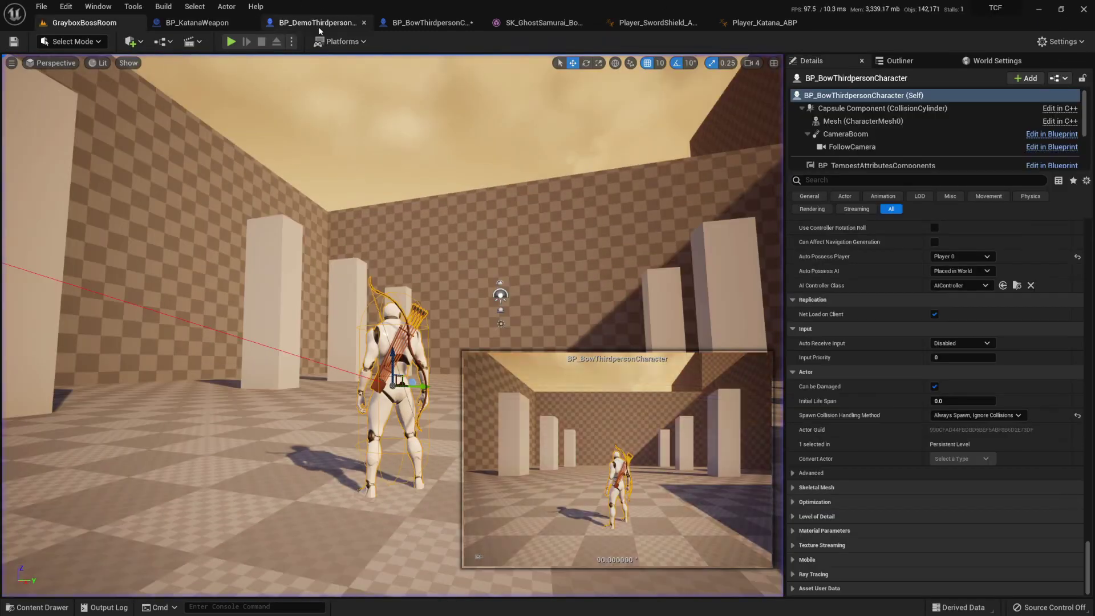
- Close the BP_DemoThirdpersonCharacter blueprint and switch to BP_BowThirdpersonCharacter
{"action": "left_click", "coordinate": [318, 24]}
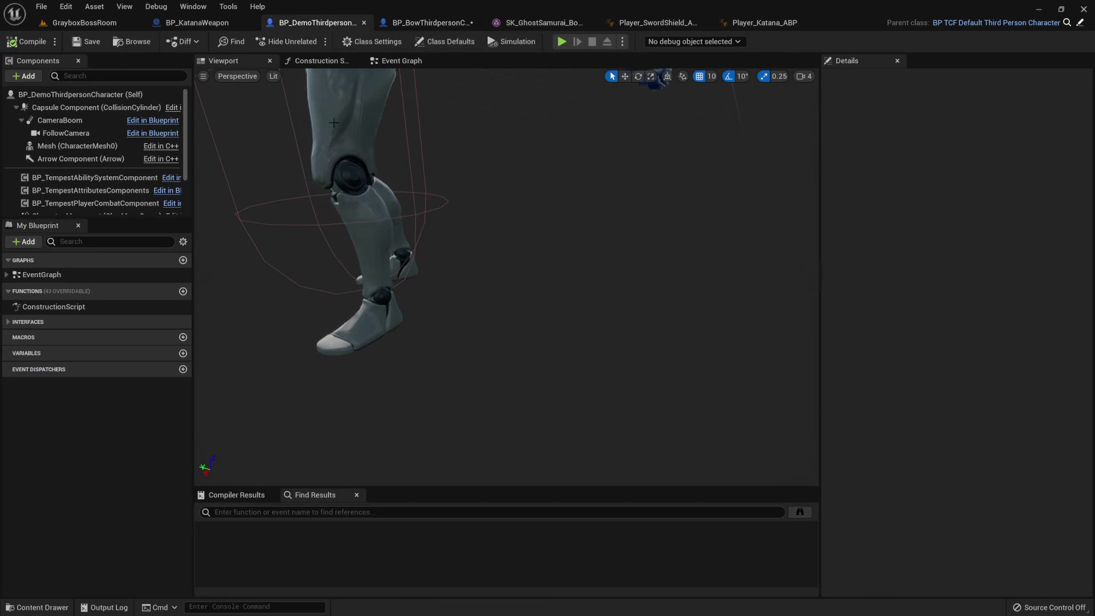
{"action": "left_click", "coordinate": [364, 23]}
{"action": "left_click", "coordinate": [332, 26]}
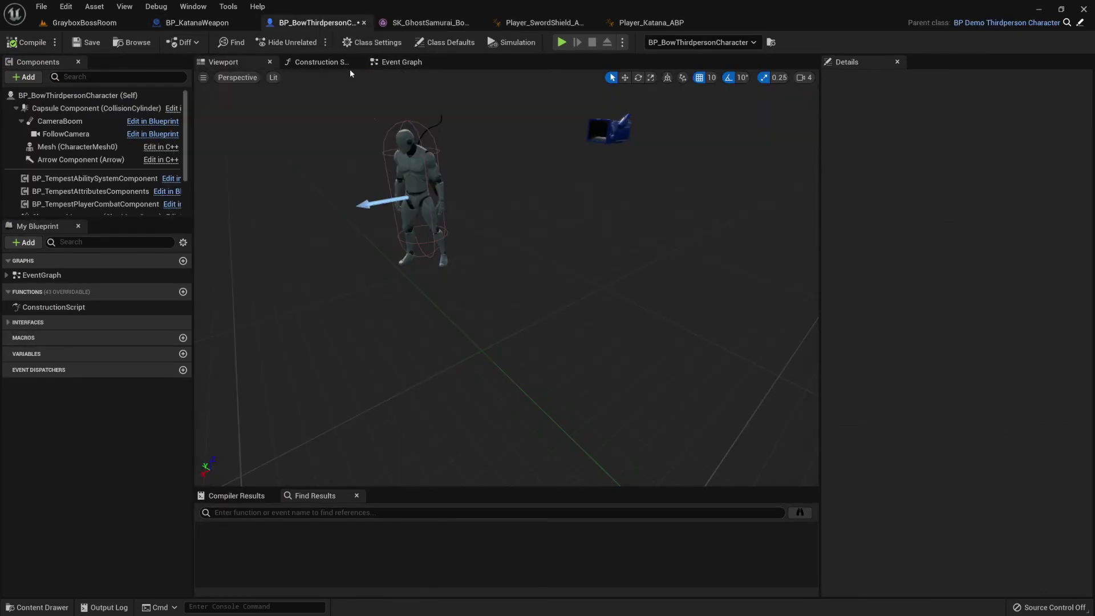
- Set the bow character mesh's Z location to -95, and compile and save the blueprint
{"action": "double_click", "coordinate": [95, 146]}
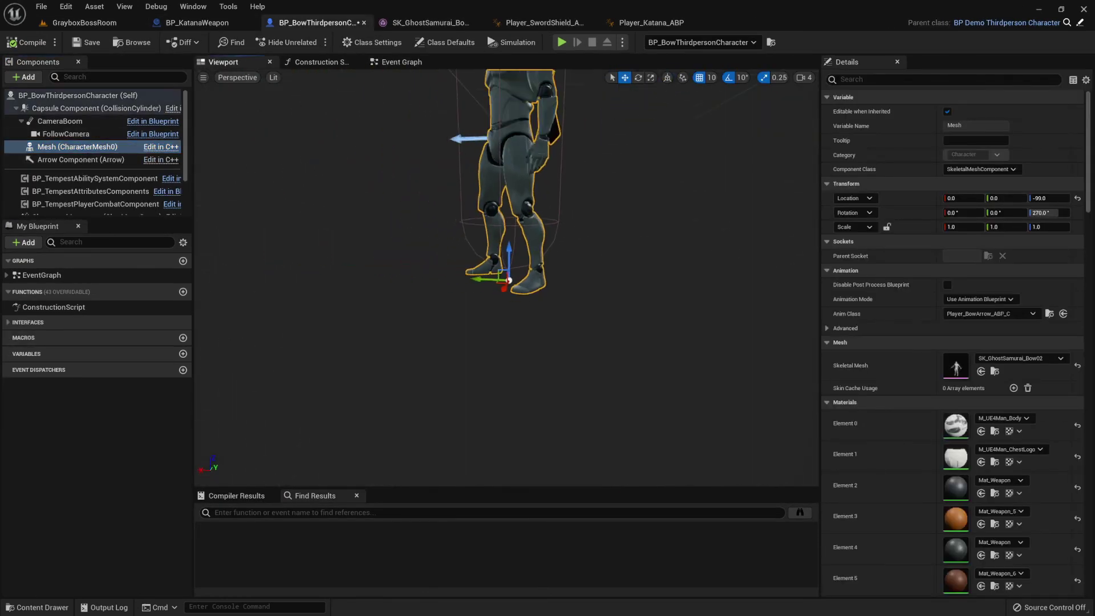
{"action": "scroll", "coordinate": [507, 278], "scroll_direction": "down", "scroll_amount": 3}
{"action": "left_click", "coordinate": [1060, 198]}
{"action": "type", "text": "-"}
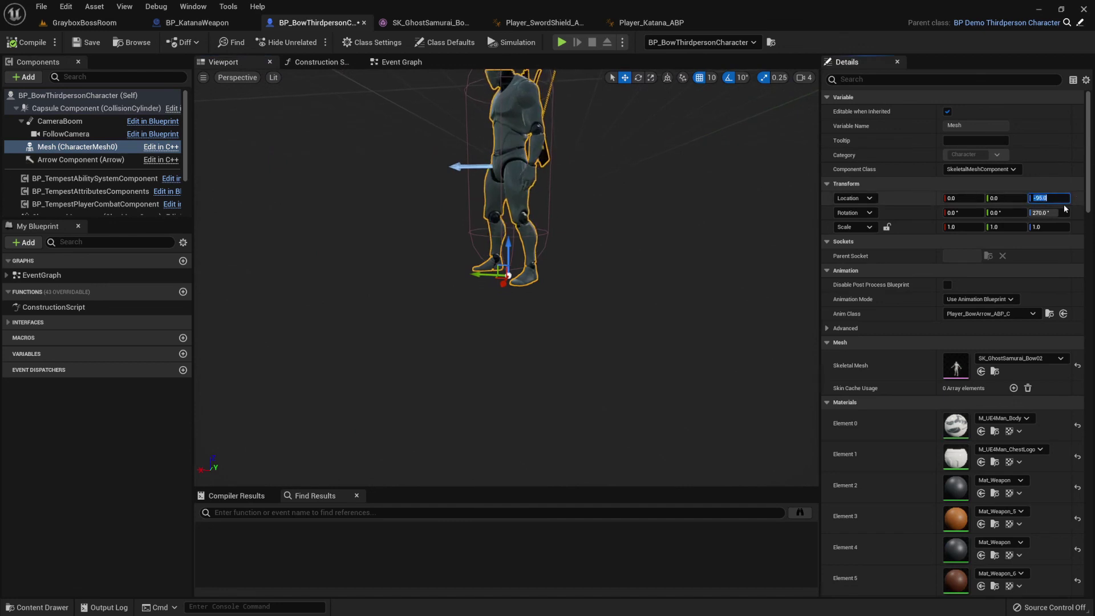
{"action": "left_click", "coordinate": [31, 44]}
{"action": "left_click", "coordinate": [86, 44]}
- Play-test the level to check the bow character's ground contact with its mesh at -95
{"action": "left_click", "coordinate": [86, 24]}
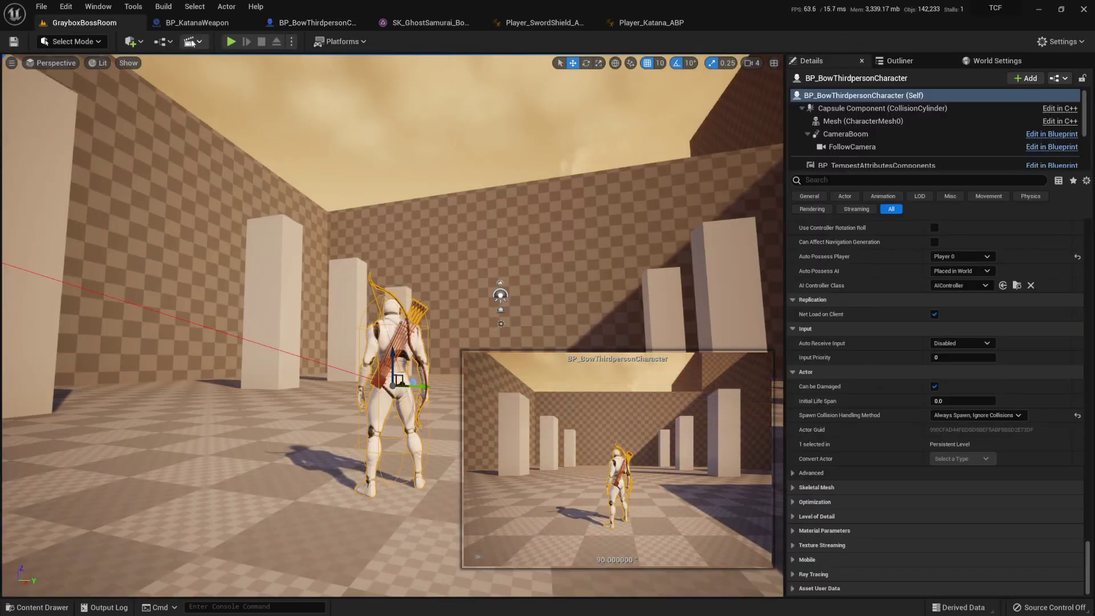
{"action": "left_click", "coordinate": [231, 44]}
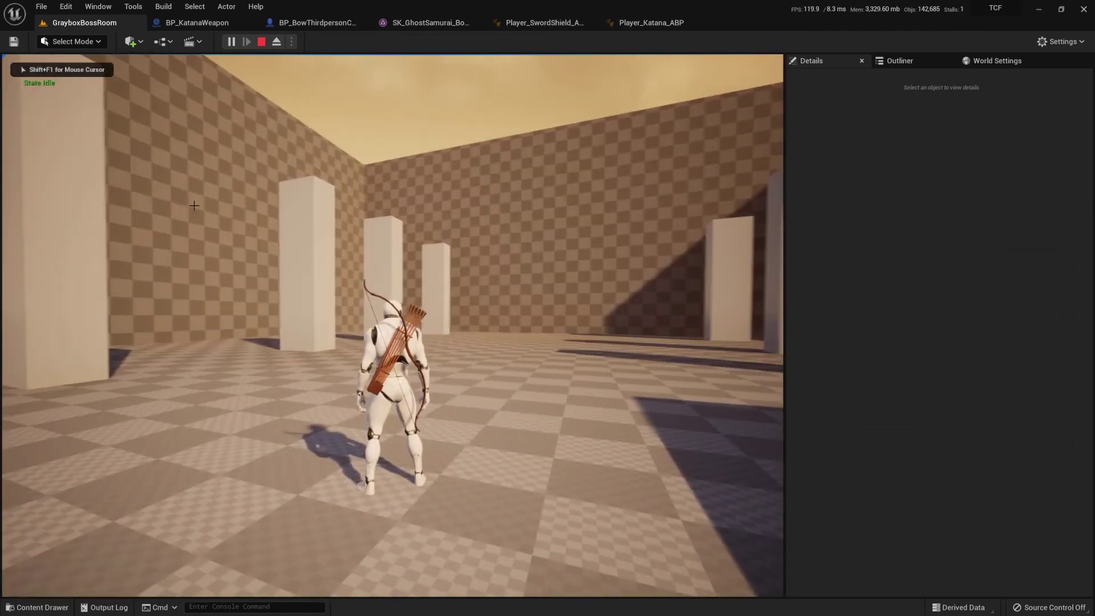
{"action": "key", "text": "Escape"}
- Set the mesh's Z location to -92 in BP_BowThirdpersonCharacter, and compile and save it
{"action": "left_click", "coordinate": [288, 24]}
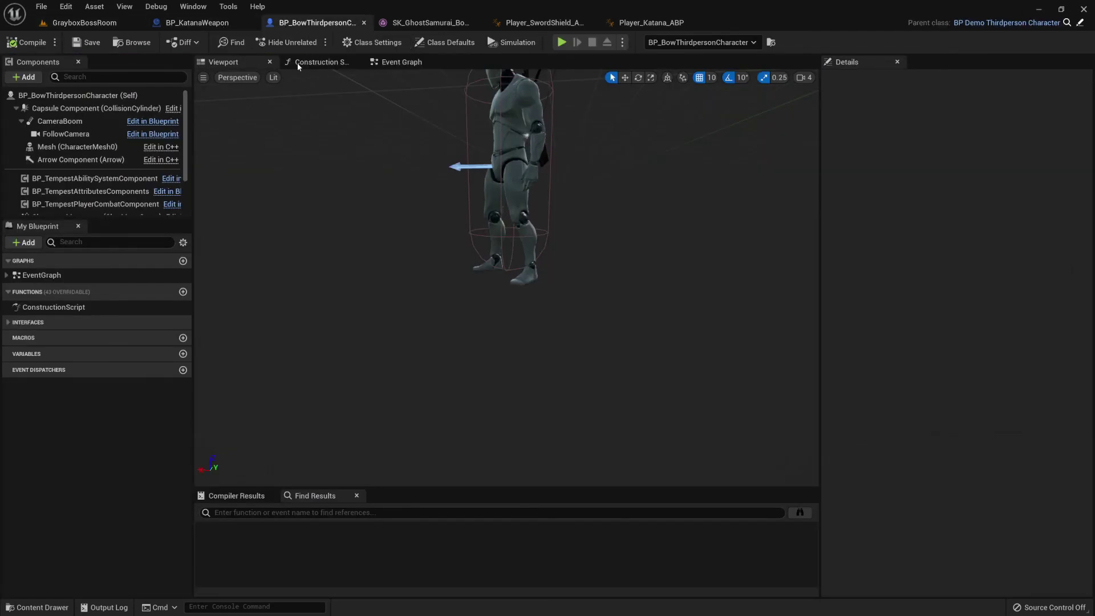
{"action": "left_click", "coordinate": [78, 147]}
{"action": "left_click", "coordinate": [1050, 198]}
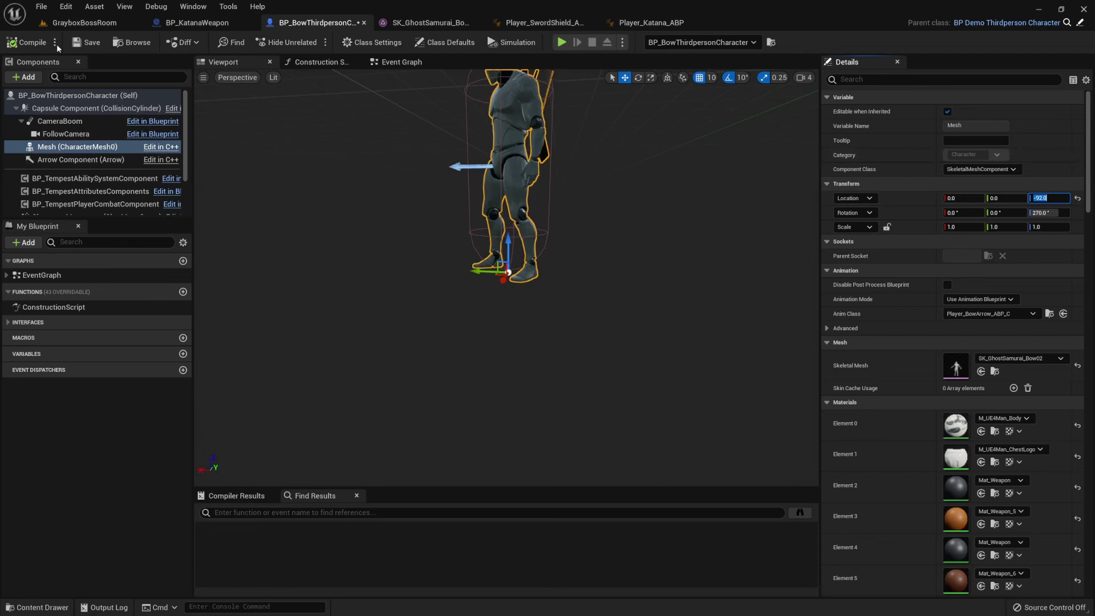
{"action": "left_click", "coordinate": [28, 43]}
{"action": "left_click", "coordinate": [87, 42]}
- Play GrayboxBossRoom and run the bow character around to check its feet against the floor
{"action": "left_click", "coordinate": [84, 24]}
{"action": "left_click", "coordinate": [232, 42]}
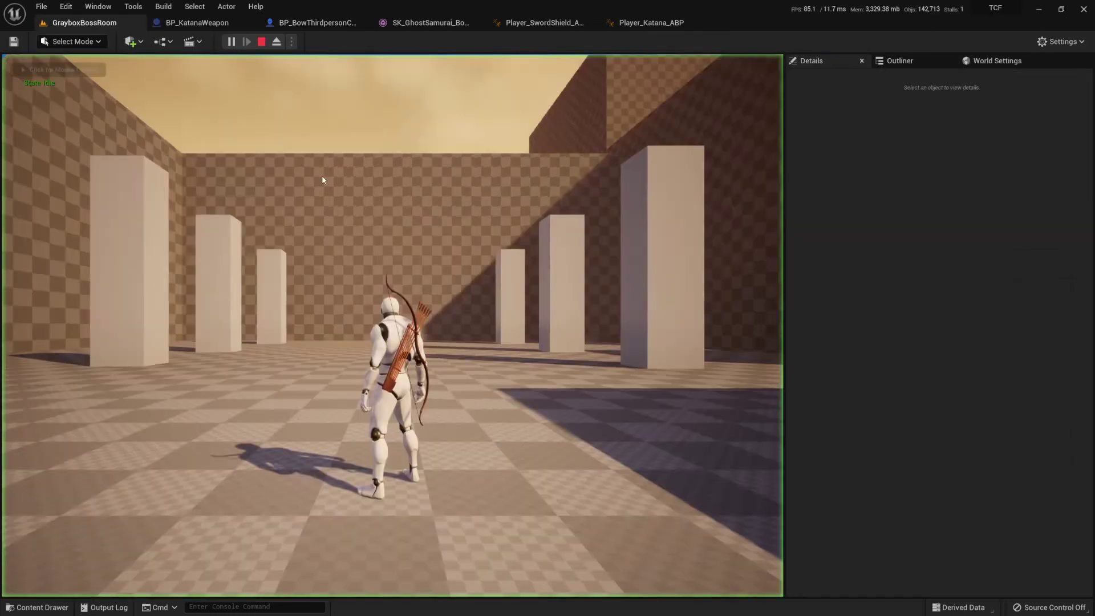
{"action": "key", "text": "w"}
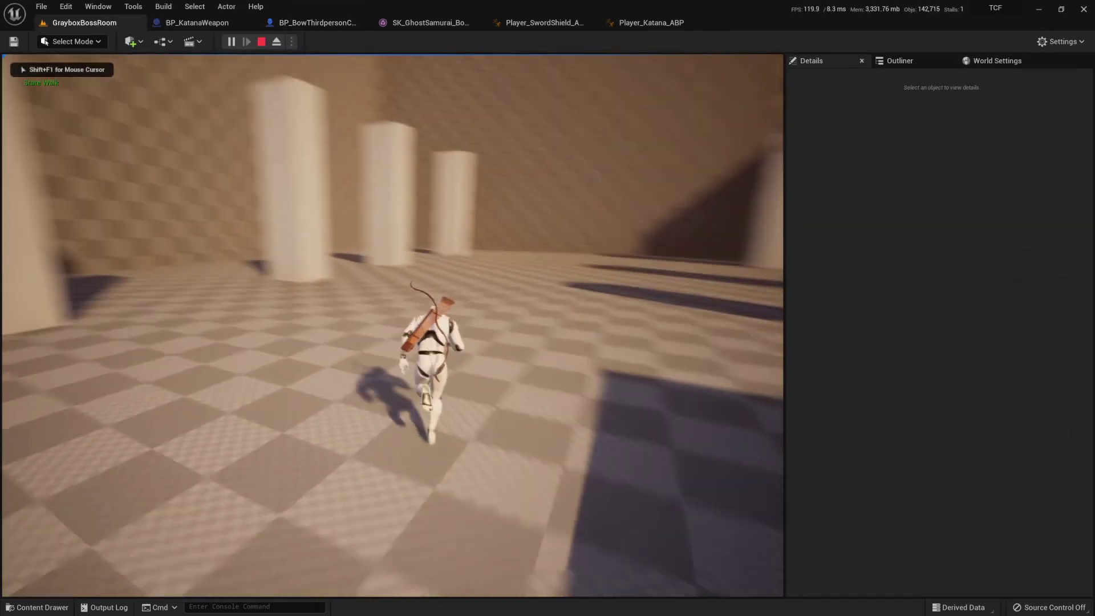
{"action": "key", "text": "w"}
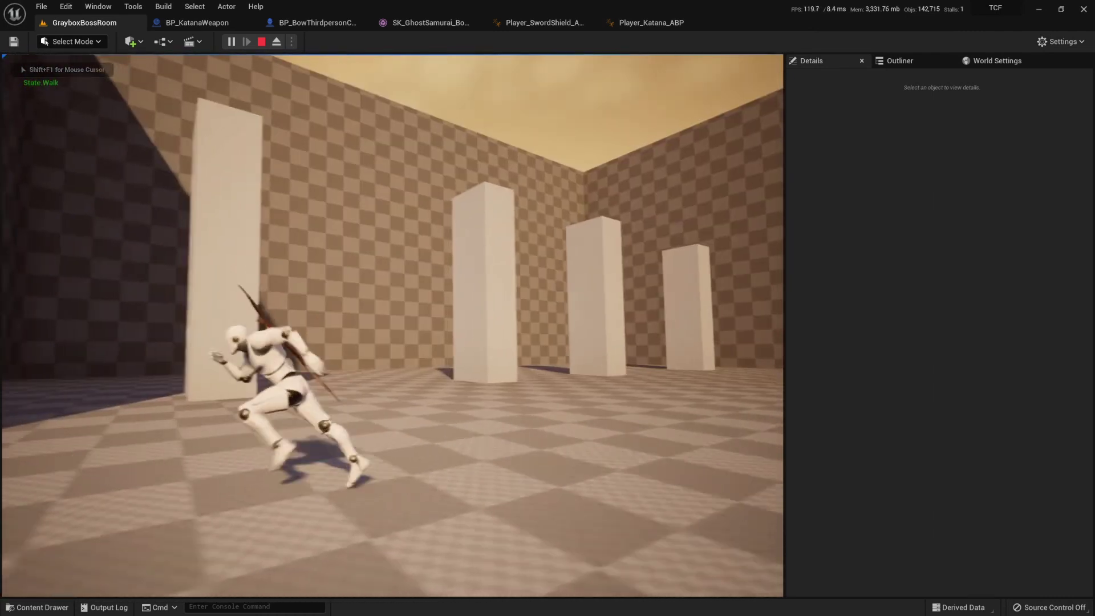